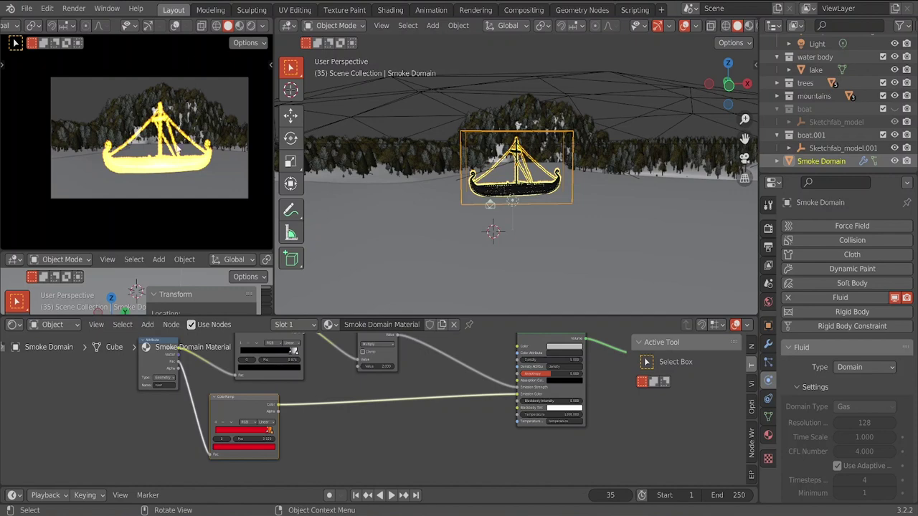
Step: Free the baked fluid data of the Smoke Domain
middle_drag(623, 156, 588, 200)
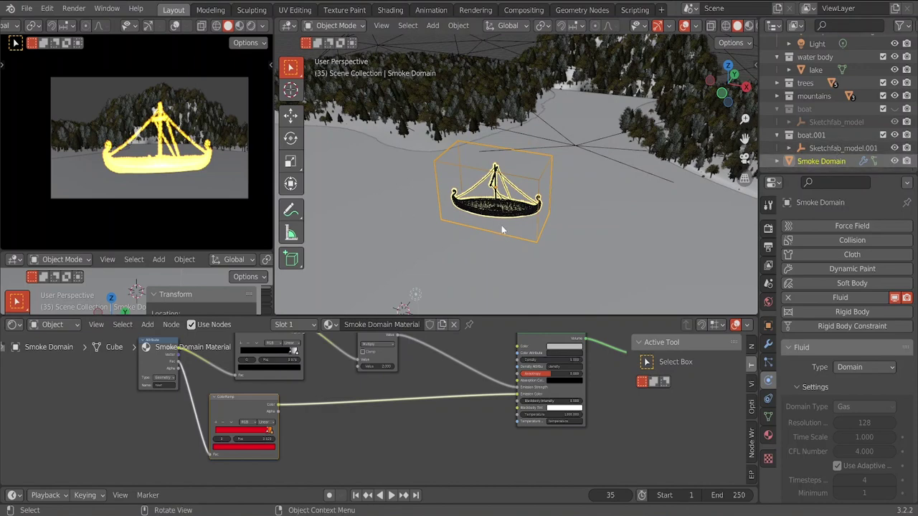
scroll(502, 229, up, 4)
click(487, 246)
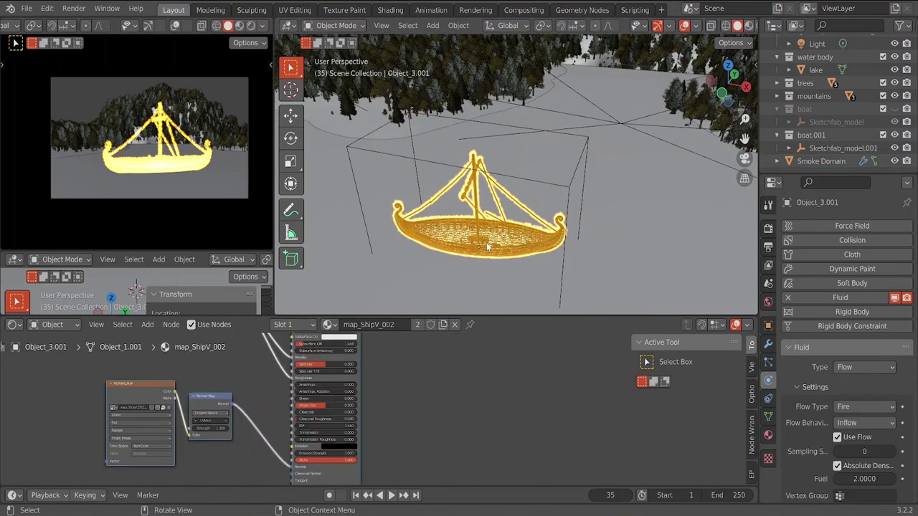
scroll(839, 372, down, 6)
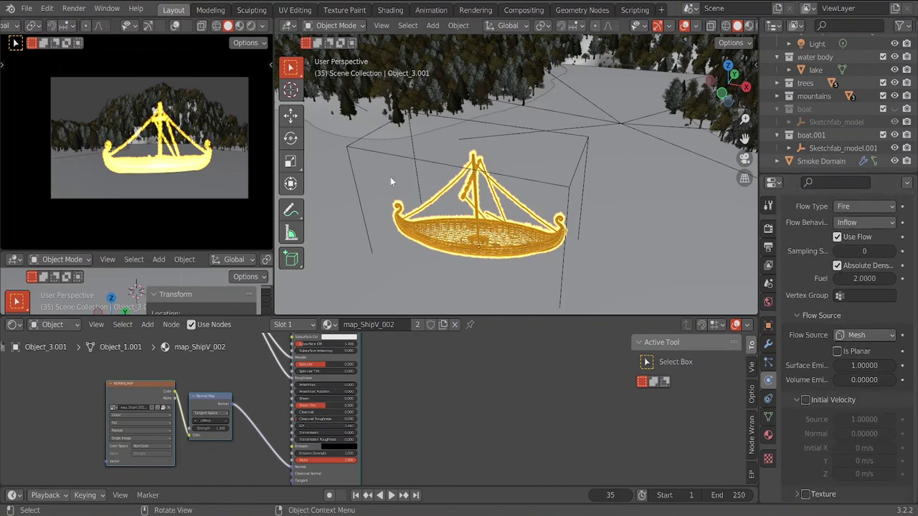
middle_drag(390, 177, 417, 166)
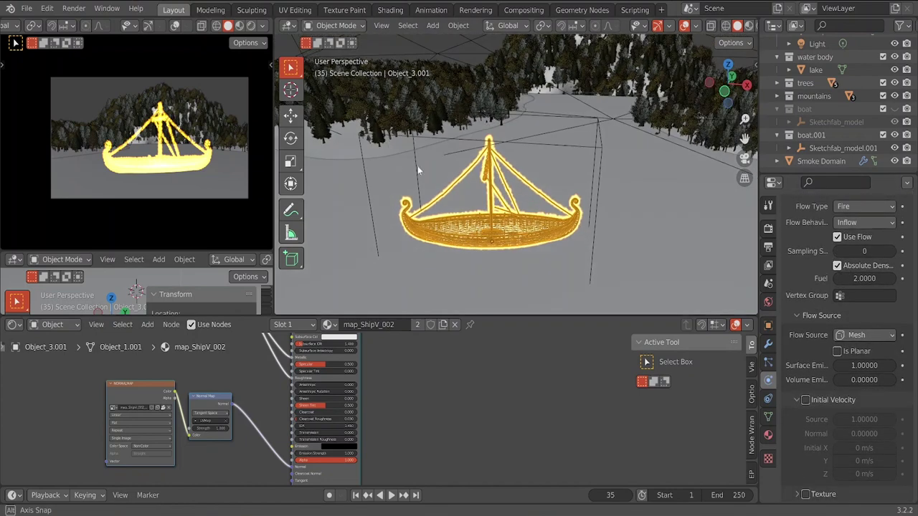
click(824, 162)
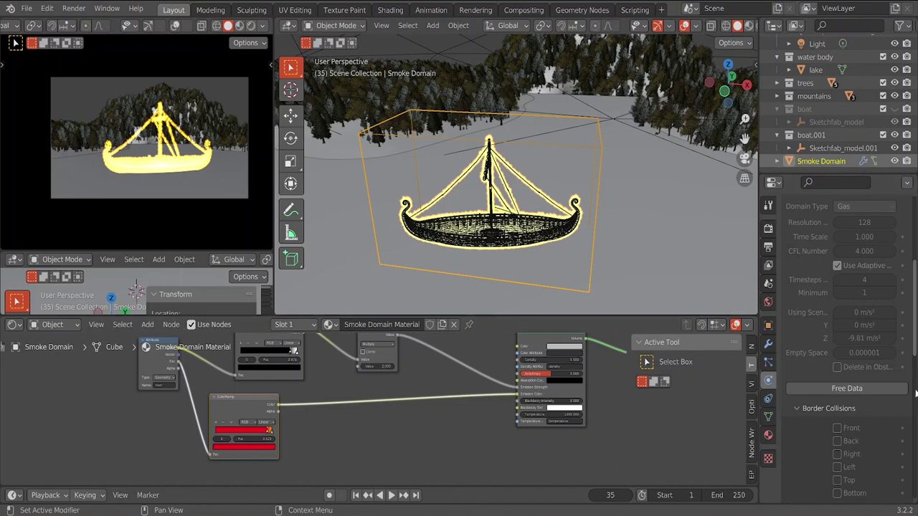
click(858, 389)
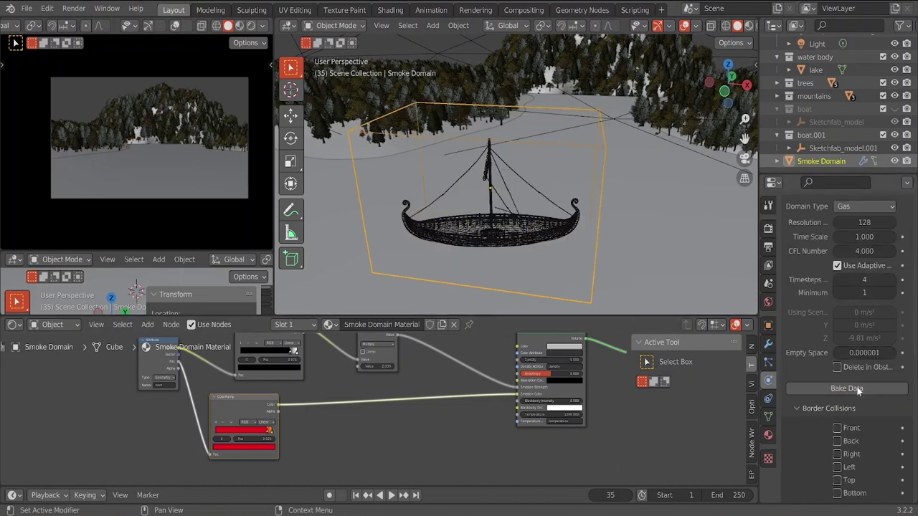
Step: Turn on X-ray display for the viewport and add a new vertex group to the boat mesh Object_3.001
middle_drag(591, 238, 541, 241)
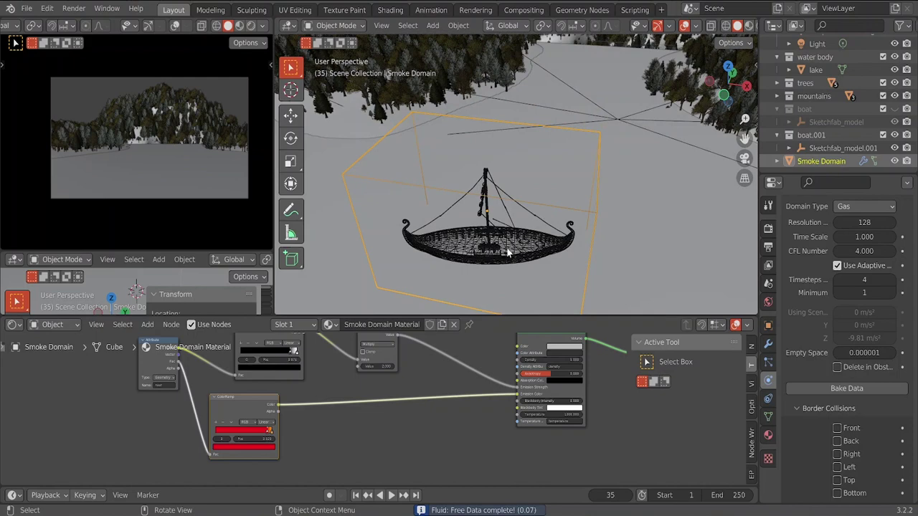
click(507, 249)
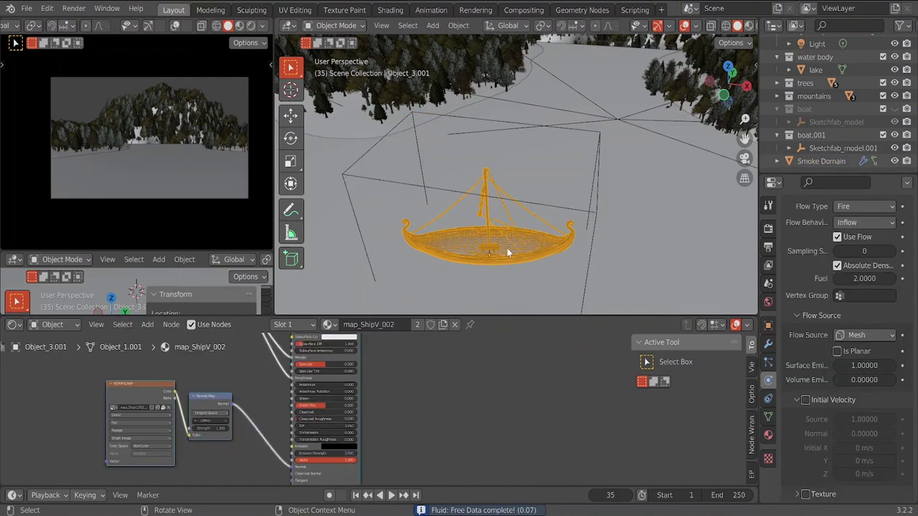
click(710, 26)
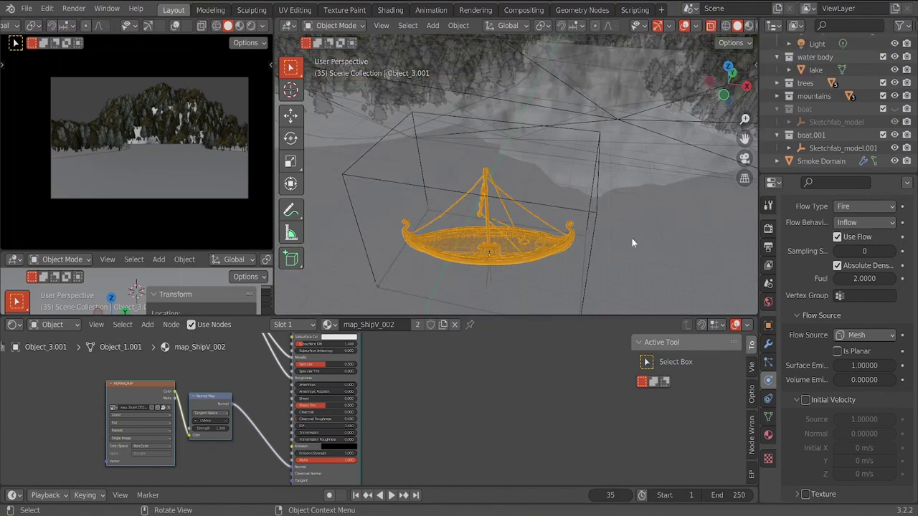
click(768, 417)
middle_drag(537, 252, 497, 182)
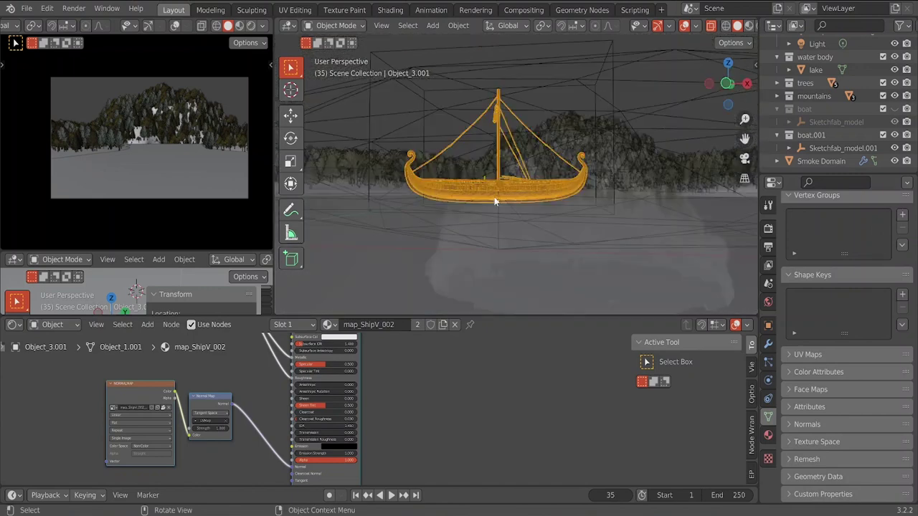
click(902, 216)
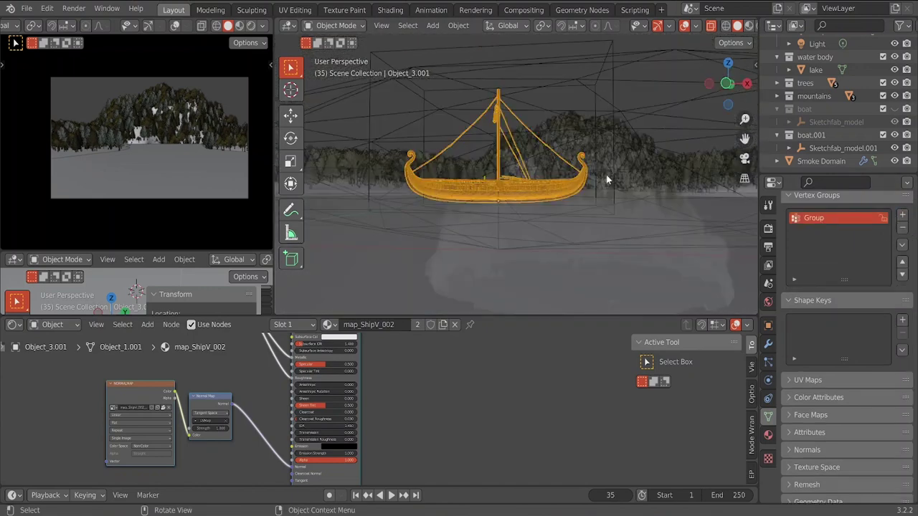
Step: Enter Edit Mode on the boat and add sections of the rigging ropes on both sides of the mast to the vertex selection
click(335, 26)
click(342, 55)
middle_drag(497, 179, 486, 212)
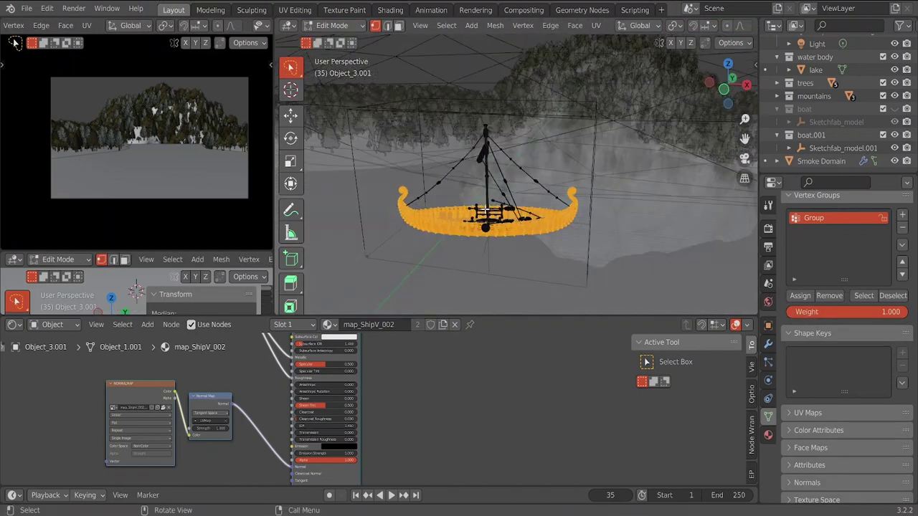
scroll(480, 215, up, 2)
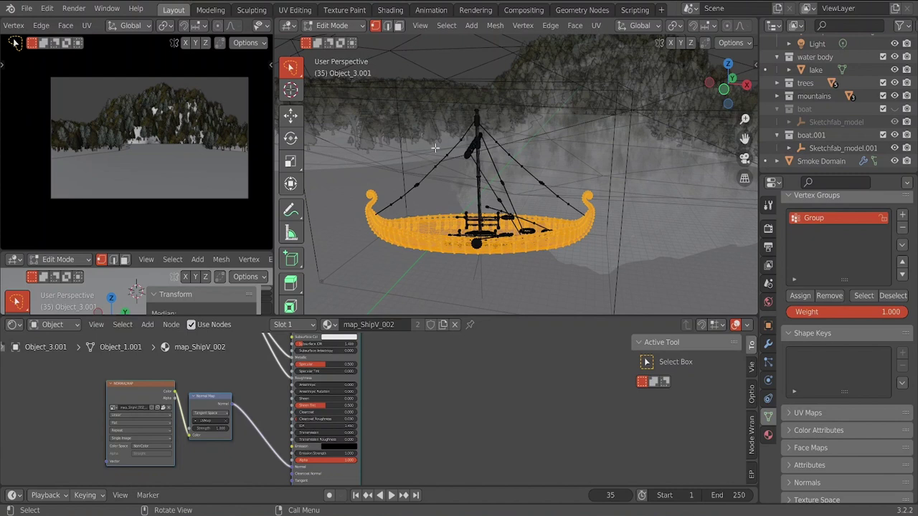
mouse_move(434, 148)
ctrl+right_down()
mouse_move(413, 176)
mouse_move(437, 187)
mouse_move(441, 158)
mouse_move(453, 154)
mouse_move(437, 161)
ctrl+right_up()
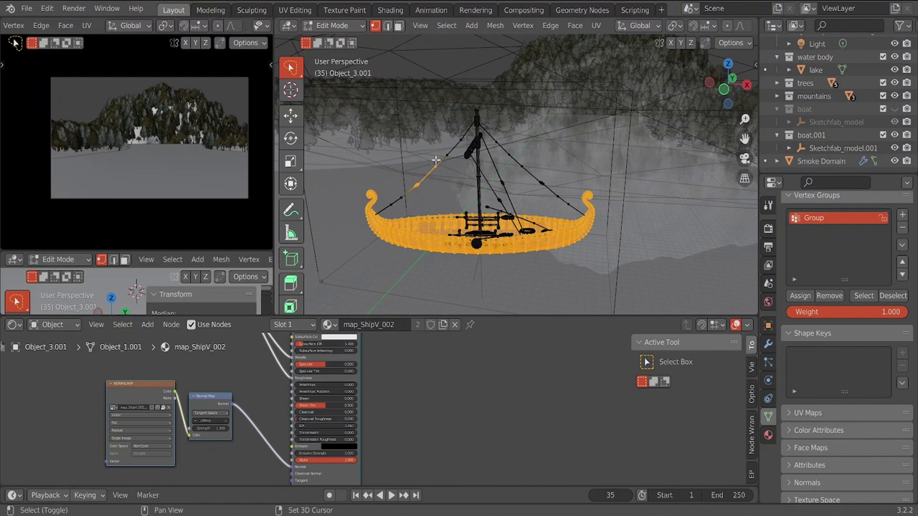
mouse_move(534, 158)
ctrl+right_down()
mouse_move(527, 210)
mouse_move(581, 197)
mouse_move(538, 159)
ctrl+right_up()
Step: Lasso-deselect several irregular patches of vertices along the hull so that only scattered areas stay selected
mouse_move(453, 144)
ctrl+shift+right_down()
mouse_move(403, 169)
mouse_move(437, 205)
mouse_move(456, 151)
ctrl+shift+right_up()
mouse_move(378, 179)
ctrl+shift+right_down()
mouse_move(346, 206)
mouse_move(362, 238)
mouse_move(387, 223)
mouse_move(380, 176)
ctrl+shift+right_up()
mouse_move(459, 207)
ctrl+shift+right_down()
mouse_move(410, 238)
mouse_move(392, 276)
mouse_move(455, 210)
ctrl+shift+right_up()
mouse_move(534, 195)
ctrl+shift+right_down()
mouse_move(449, 276)
mouse_move(502, 299)
mouse_move(536, 188)
ctrl+shift+right_up()
mouse_move(607, 166)
ctrl+shift+right_down()
mouse_move(582, 190)
mouse_move(598, 227)
mouse_move(609, 168)
ctrl+shift+right_up()
mouse_move(592, 248)
ctrl+shift+right_down()
mouse_move(543, 209)
mouse_move(549, 271)
mouse_move(545, 264)
ctrl+shift+right_up()
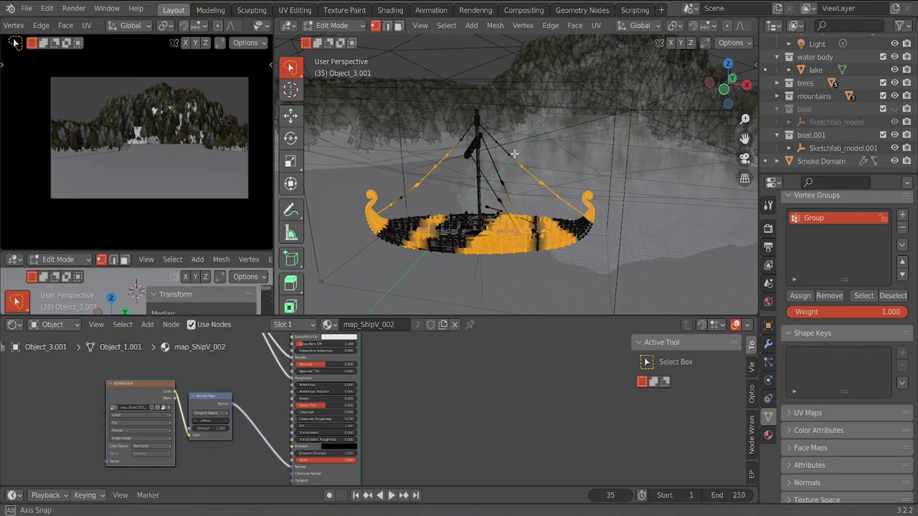
Step: Add the vertices of the mast to the boat's vertex selection
middle_drag(513, 153, 477, 158)
scroll(375, 169, up, 3)
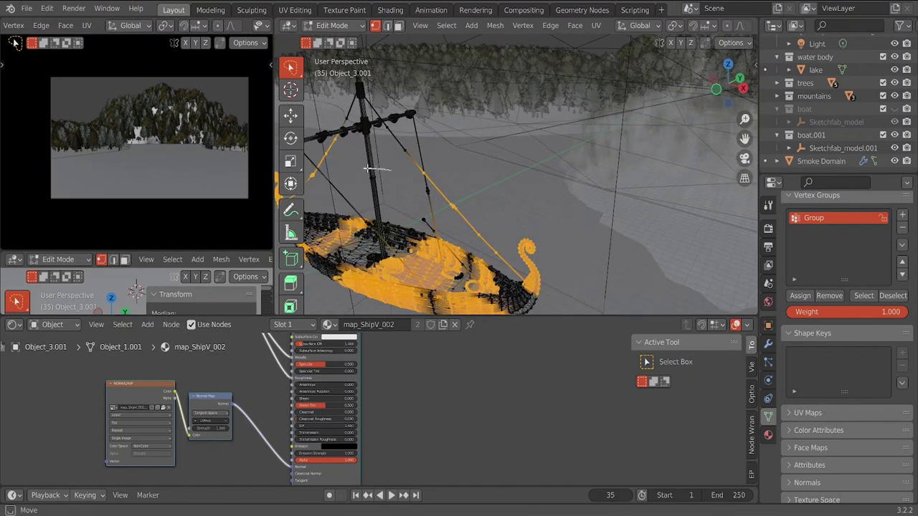
middle_drag(415, 143, 426, 75)
key(g)
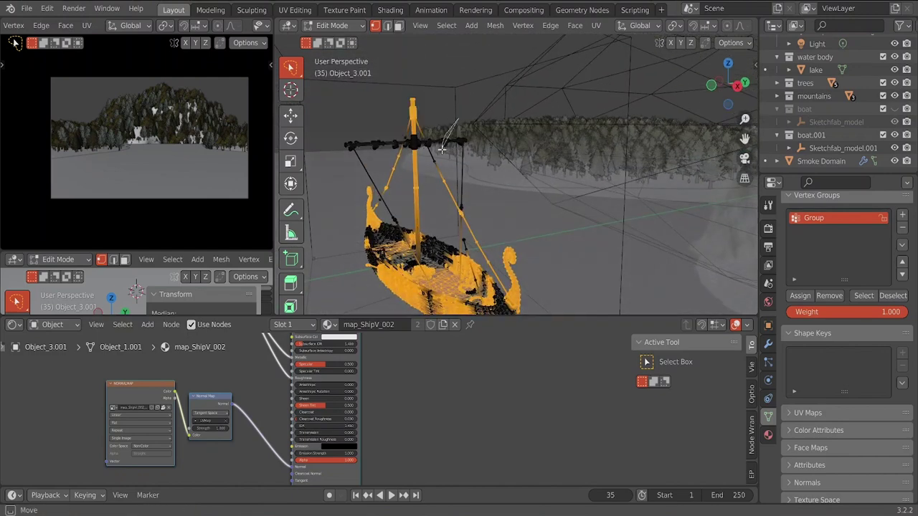
right_click(446, 140)
click(350, 140)
Step: Assign the selected vertices to the vertex group with weight 1.000, check it by reselecting its members, and deselect them
middle_drag(347, 160, 501, 215)
scroll(414, 184, down, 4)
click(802, 300)
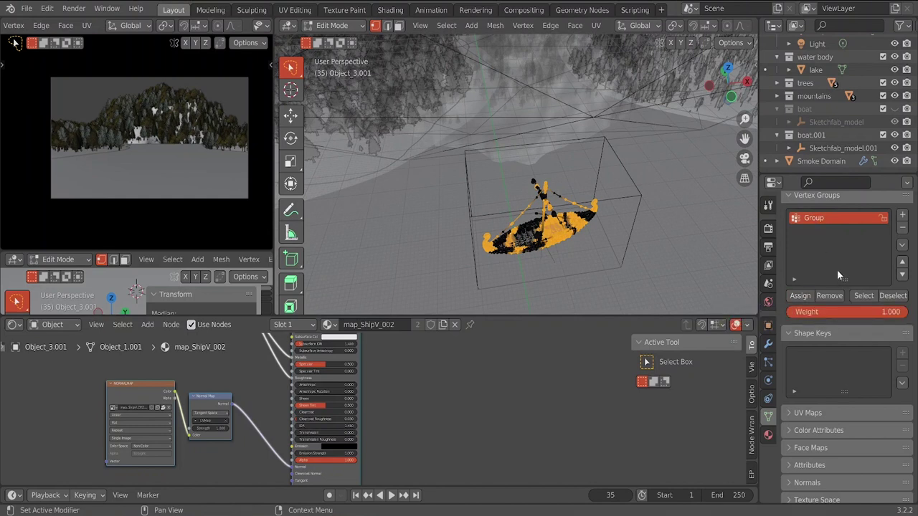
click(867, 295)
click(896, 296)
click(866, 297)
click(889, 297)
middle_drag(612, 238, 630, 259)
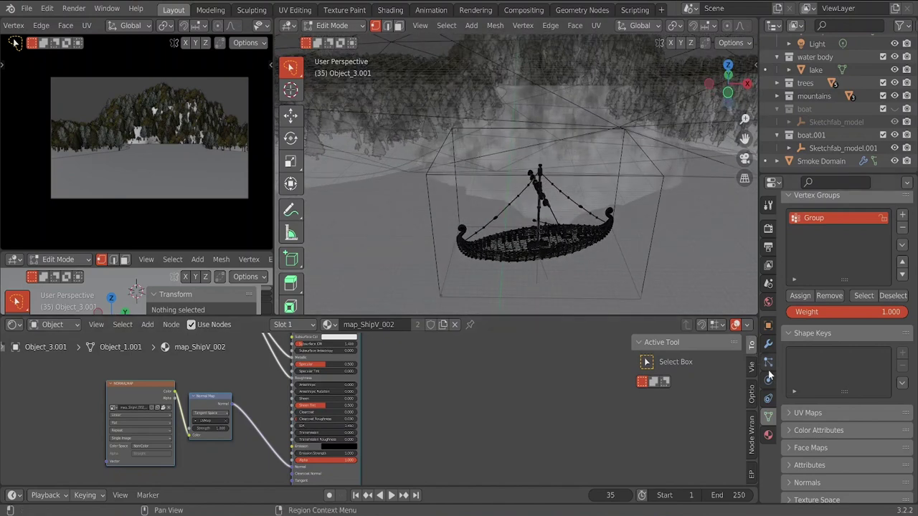
Step: Set the vertex group of the boat's fire flow to Group and save the file
click(768, 399)
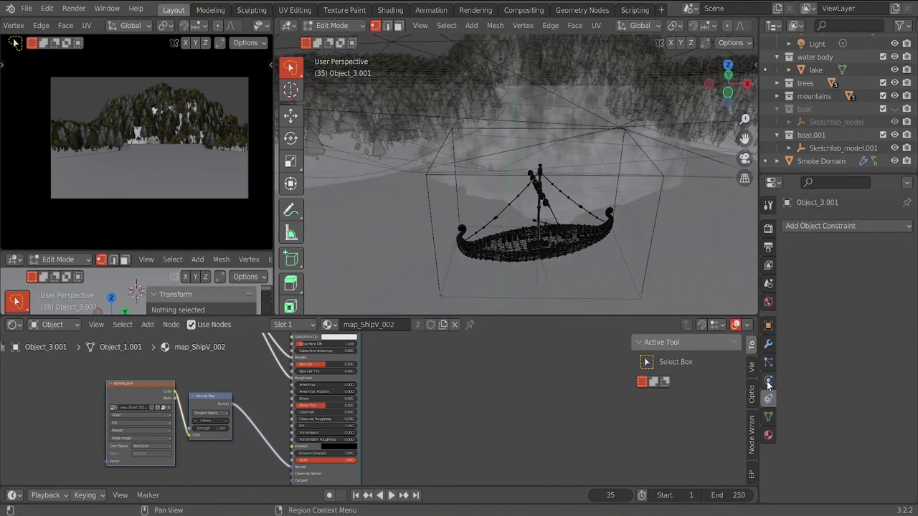
click(767, 381)
scroll(857, 361, down, 3)
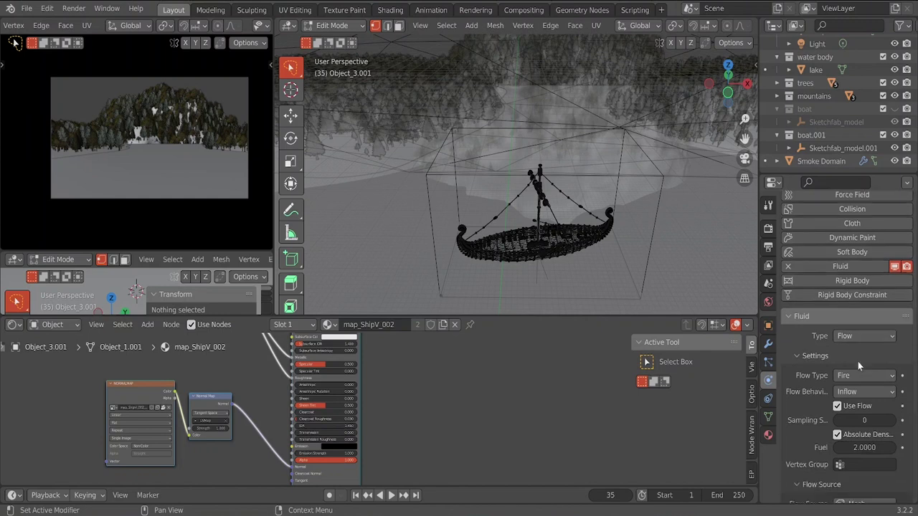
click(849, 424)
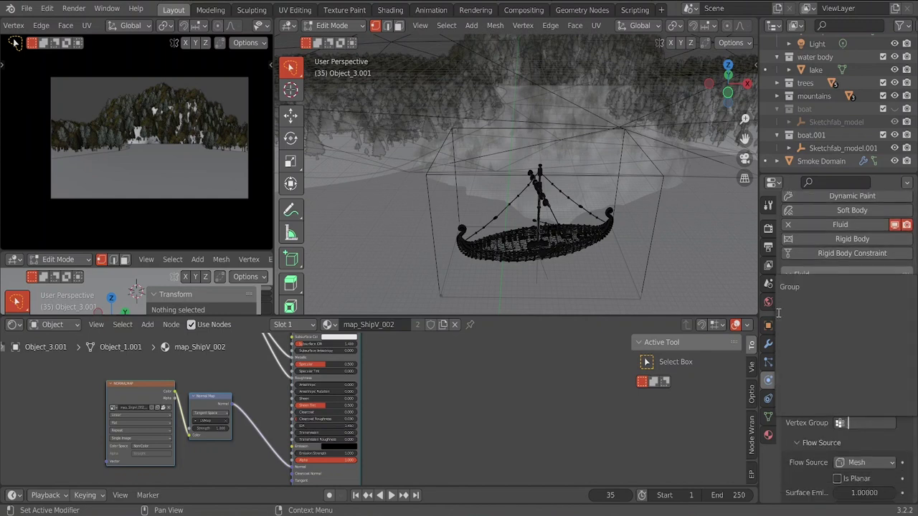
click(846, 289)
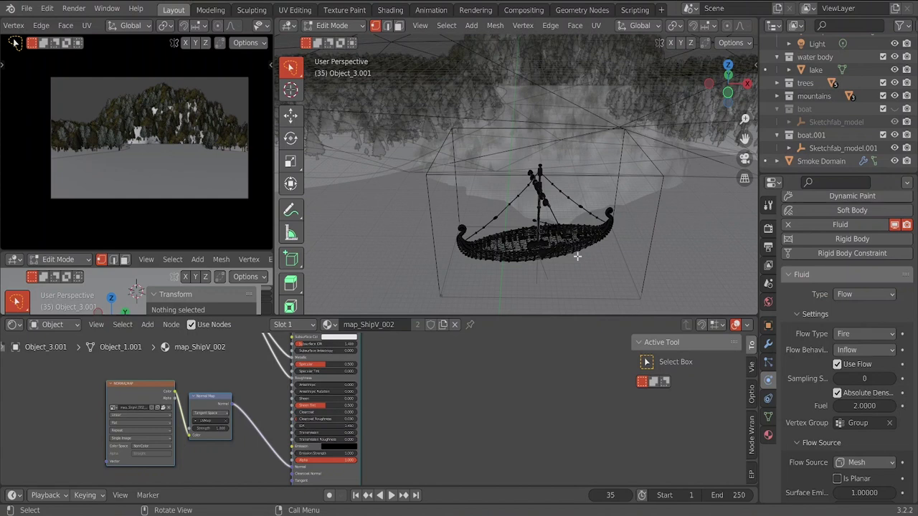
key(ctrl+s)
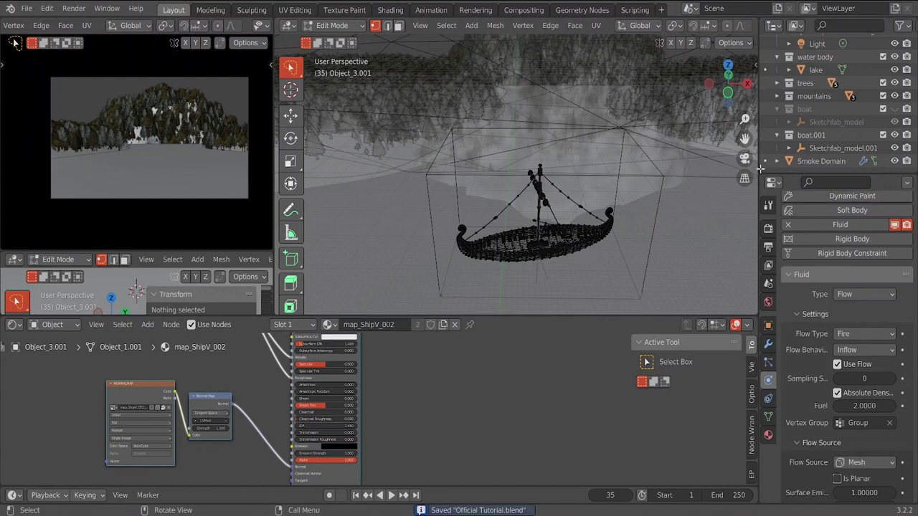
Step: Switch the boat from Edit Mode back to Object Mode
click(830, 164)
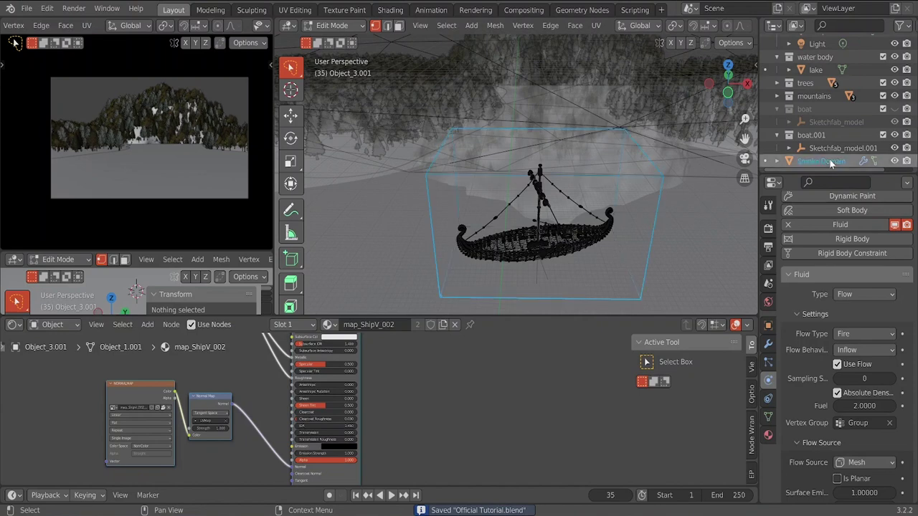
click(352, 25)
click(351, 40)
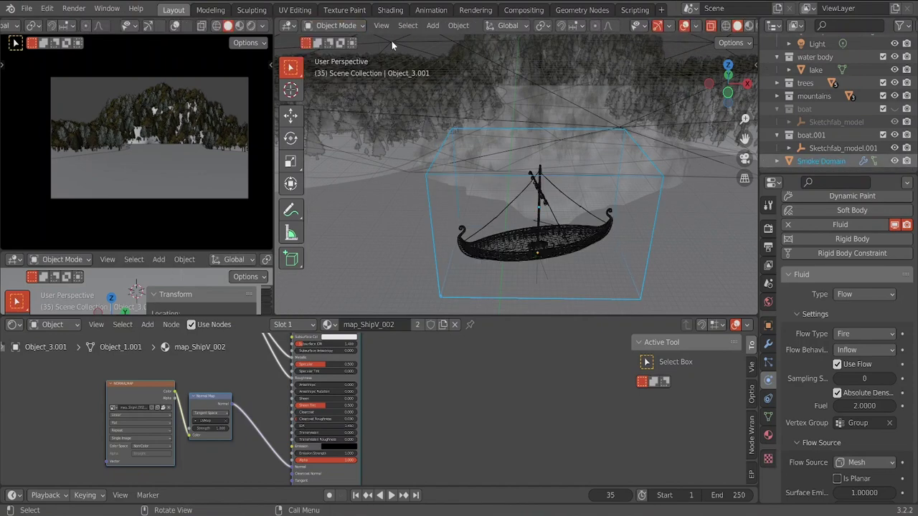
Step: Enable the Screencast Keys display for the 3D viewport and hide the sidebar again
click(752, 64)
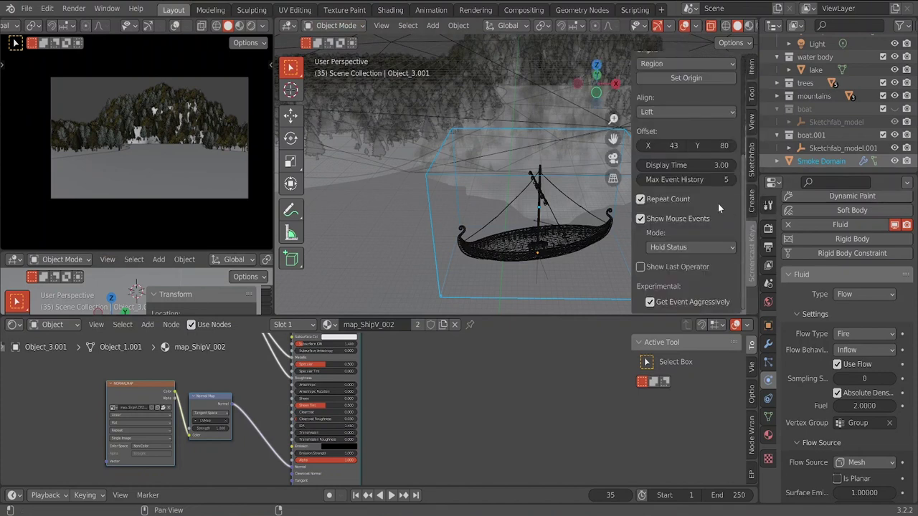
scroll(710, 198, up, 5)
scroll(698, 186, up, 2)
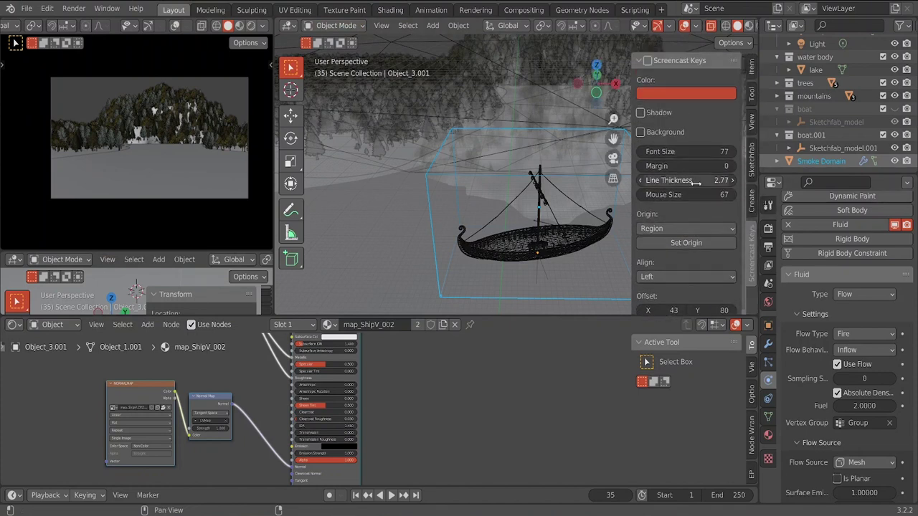
click(646, 60)
drag(634, 150, 687, 167)
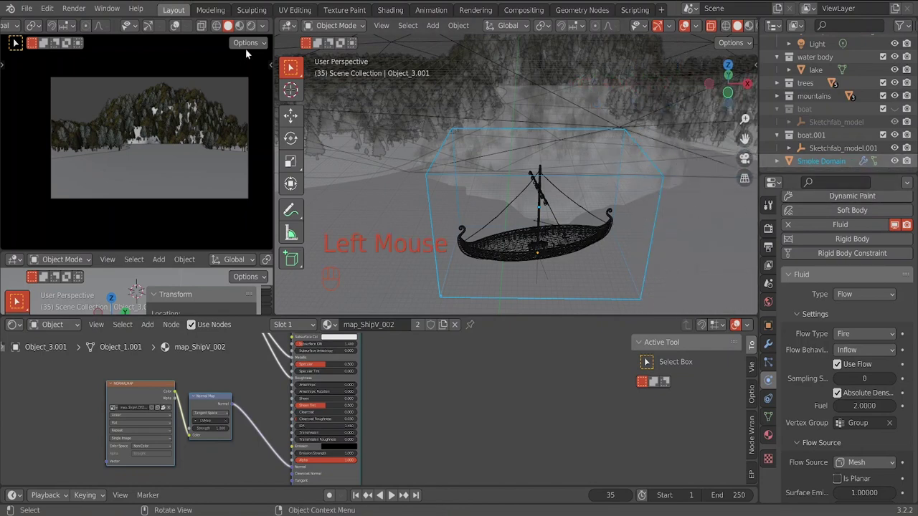
Step: Select the Smoke Domain and examine its fluid domain settings and the shader nodes of its material
click(828, 149)
click(824, 161)
scroll(825, 373, down, 8)
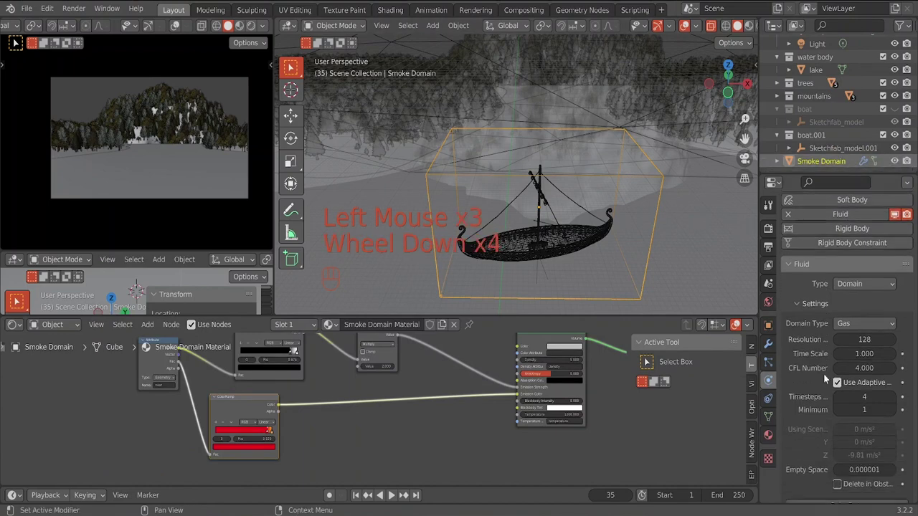
scroll(820, 365, down, 3)
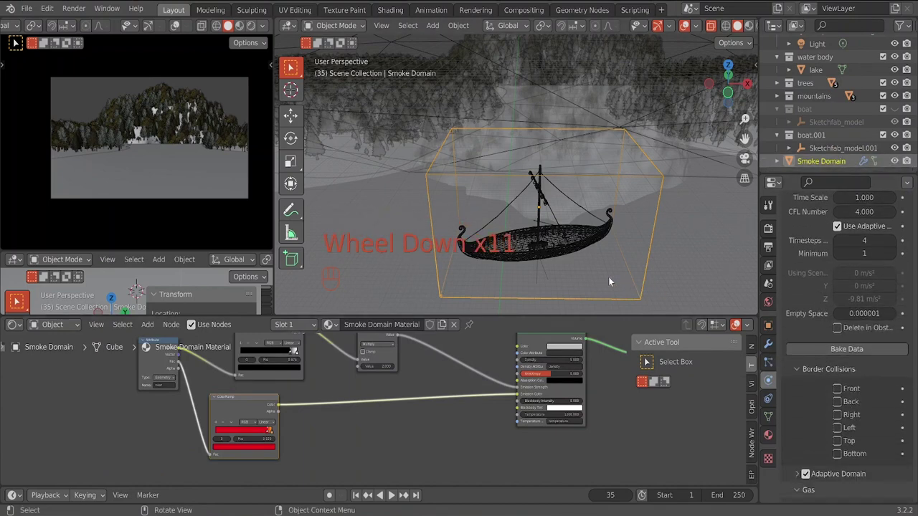
scroll(313, 432, up, 4)
middle_drag(282, 434, 295, 414)
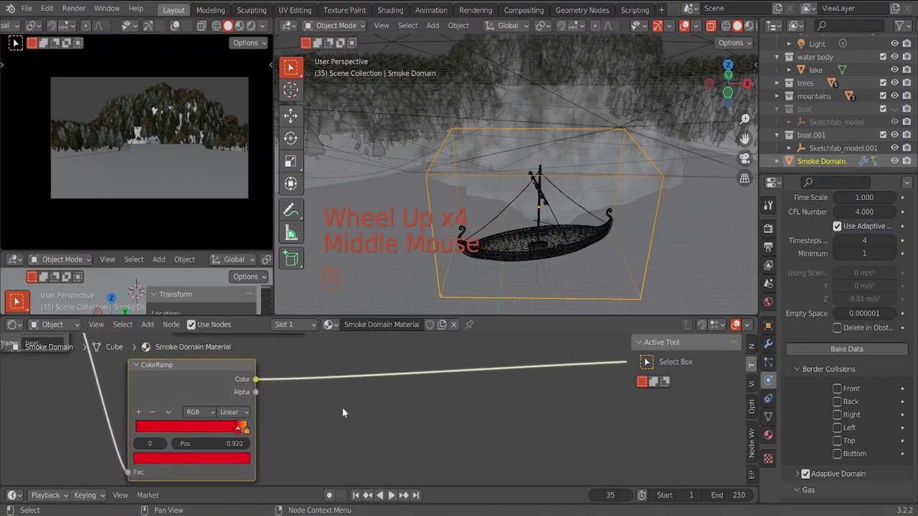
scroll(415, 379, down, 3)
middle_drag(416, 379, 372, 420)
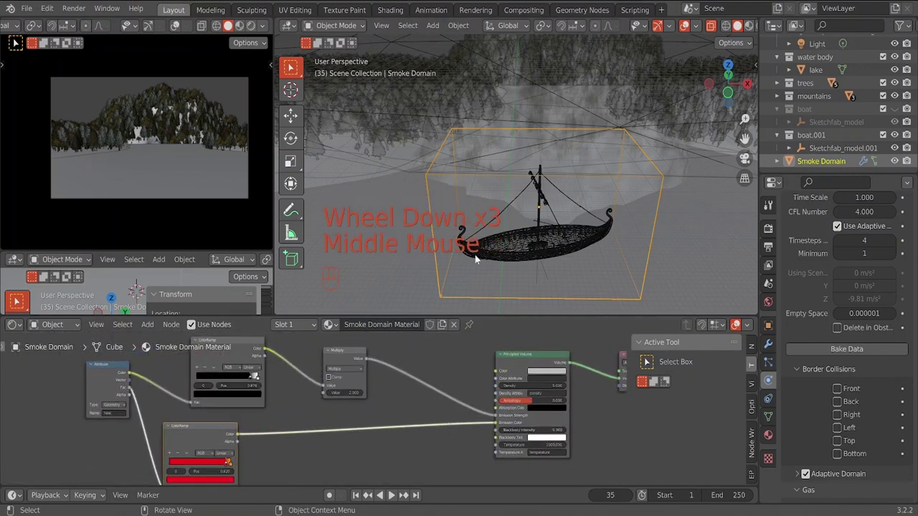
Step: Save the file and unhide the boat collection in the viewport
key(ctrl+s)
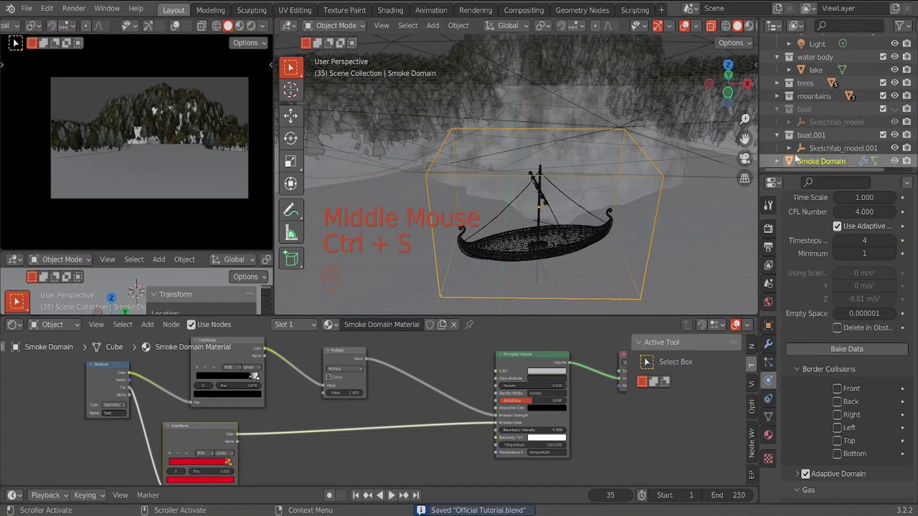
click(894, 109)
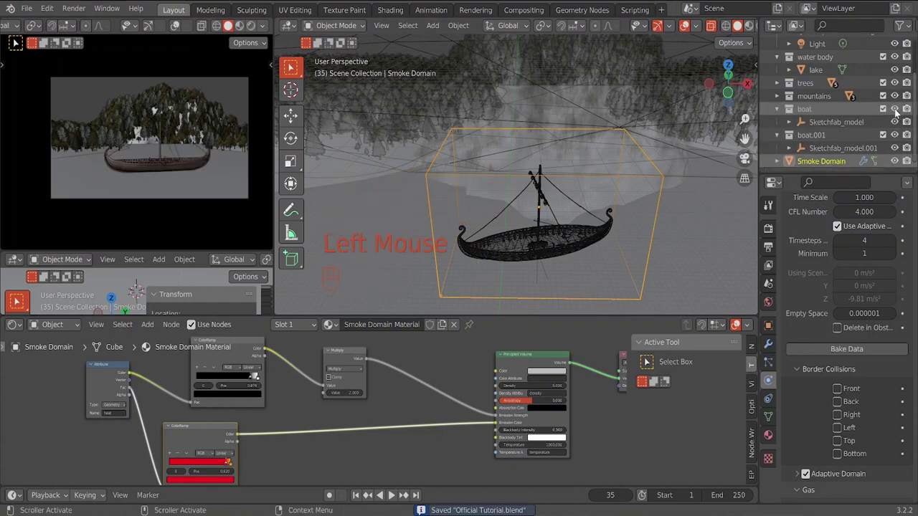
Step: Save the file and bake the fluid simulation data of the Smoke Domain
key(ctrl+s)
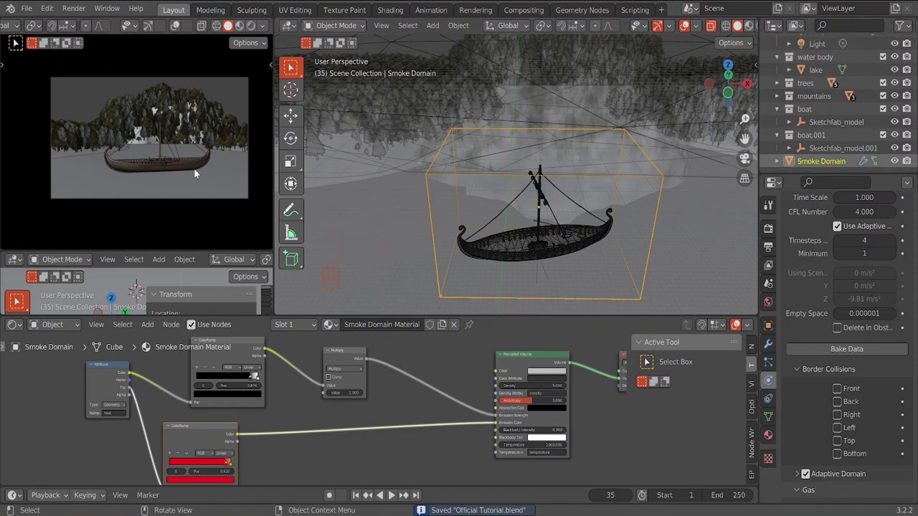
scroll(623, 146, down, 4)
middle_drag(617, 154, 628, 232)
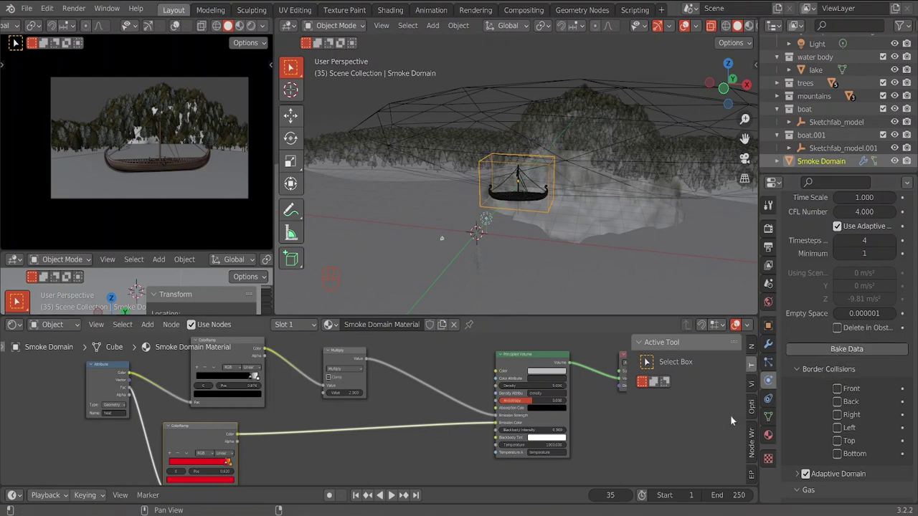
click(856, 349)
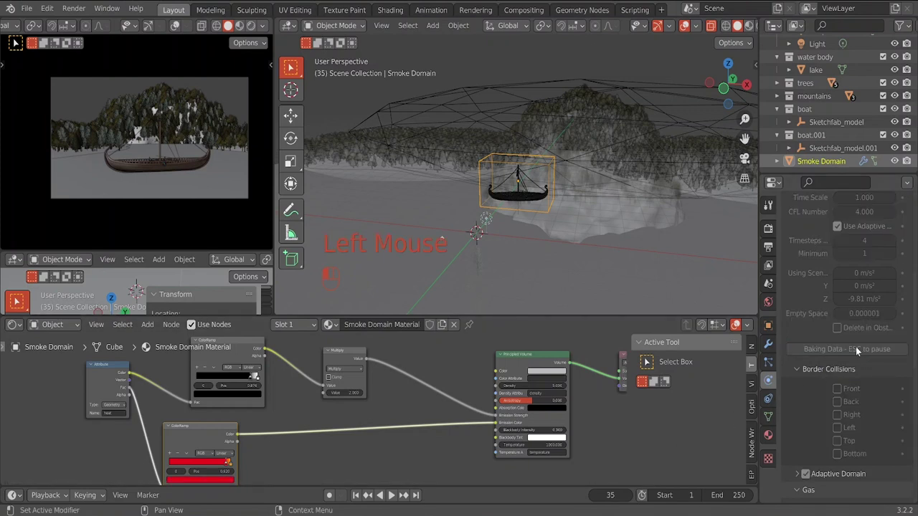
mouse_move(616, 506)
click(594, 463)
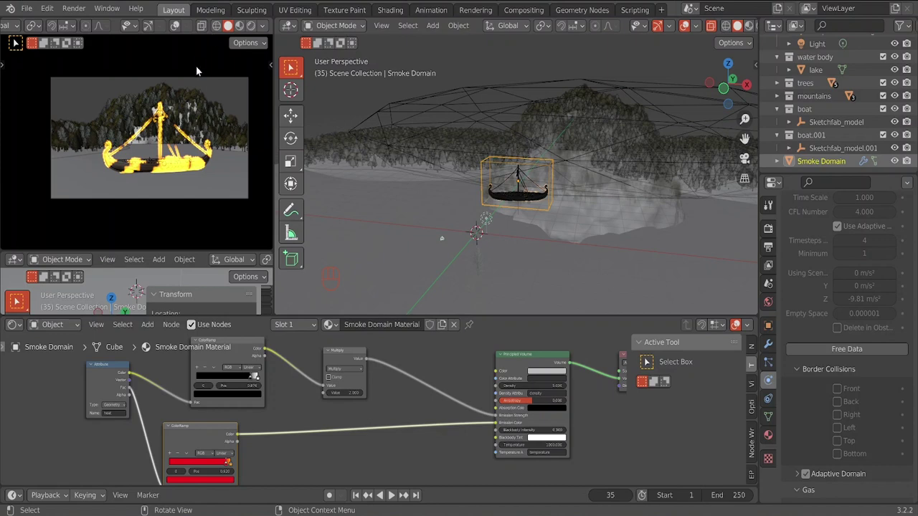
Step: Show the camera view in Rendered shading and go to frame 67 to preview the fire
click(250, 27)
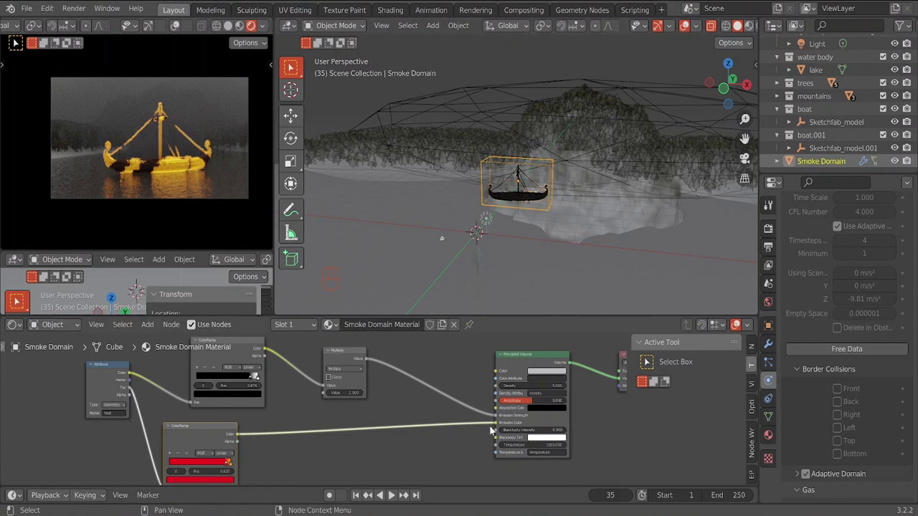
click(613, 494)
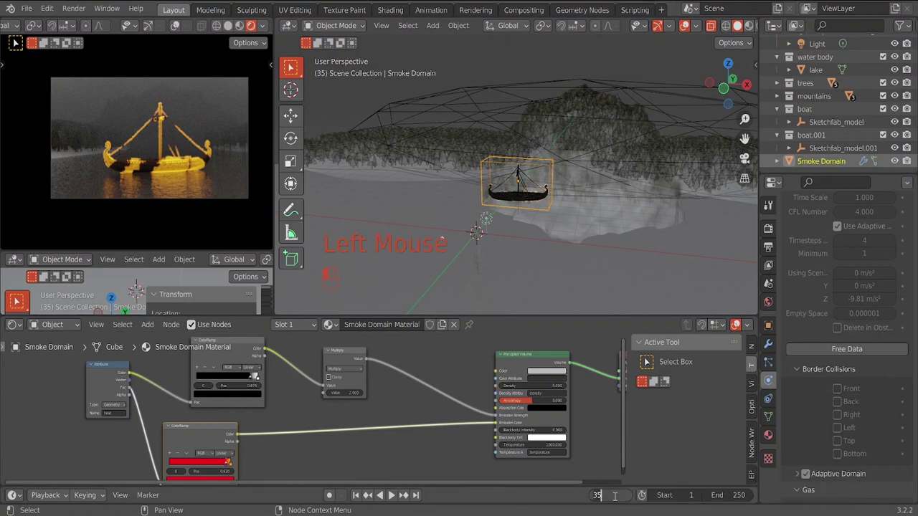
text(67)
key(Return)
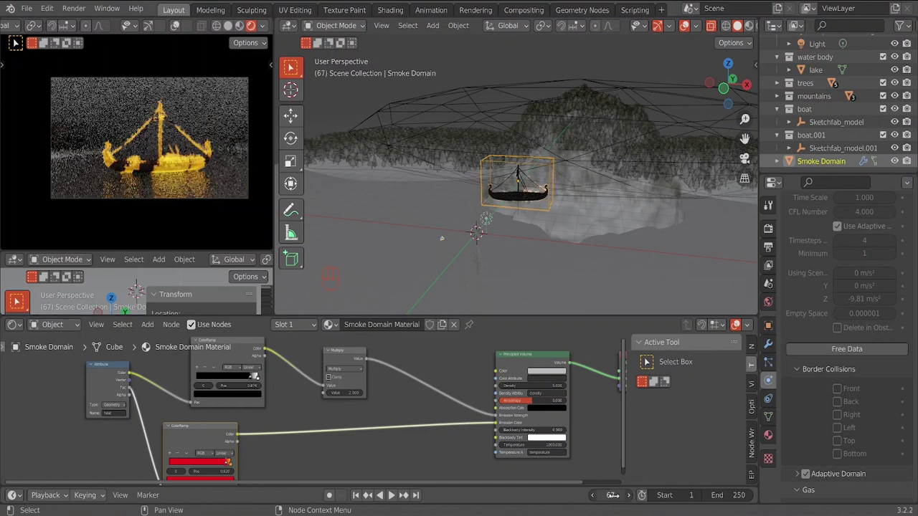
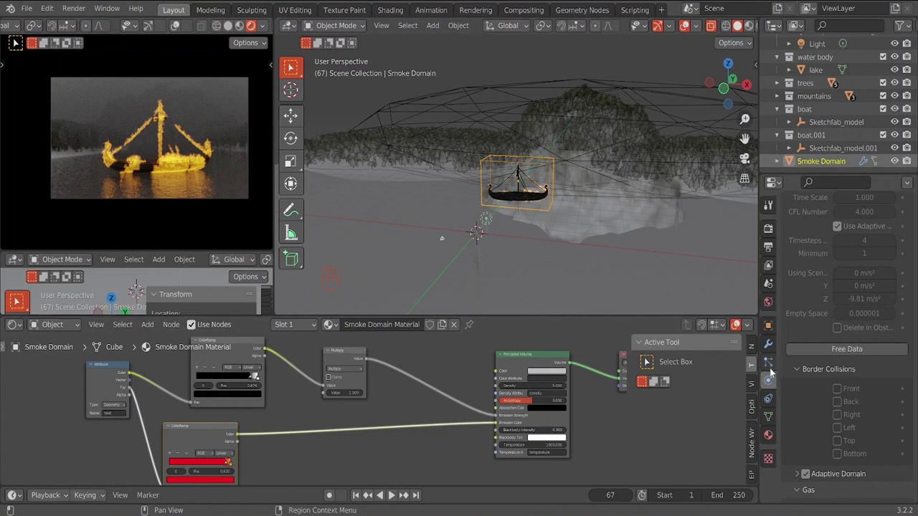
Step: In the render settings' Light Paths, set the maximum bounces to 6 for Total and 2 for Diffuse
scroll(769, 371, up, 5)
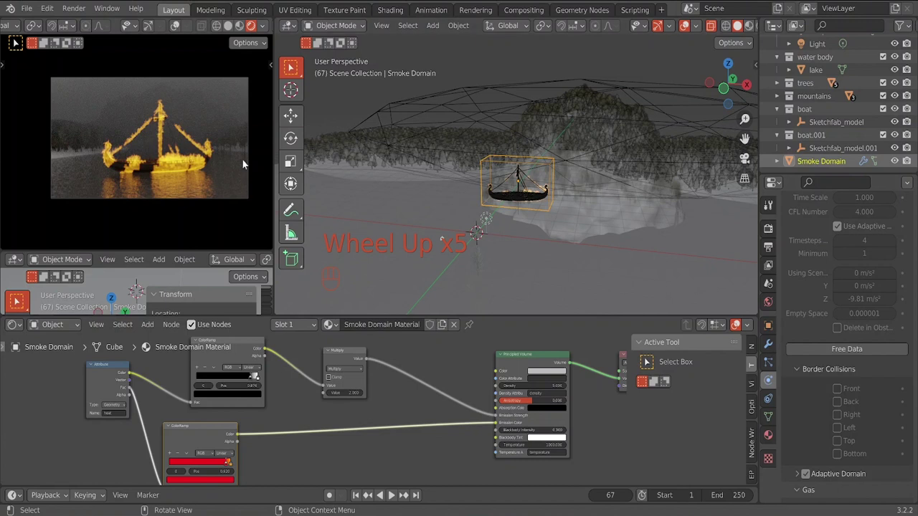
click(768, 228)
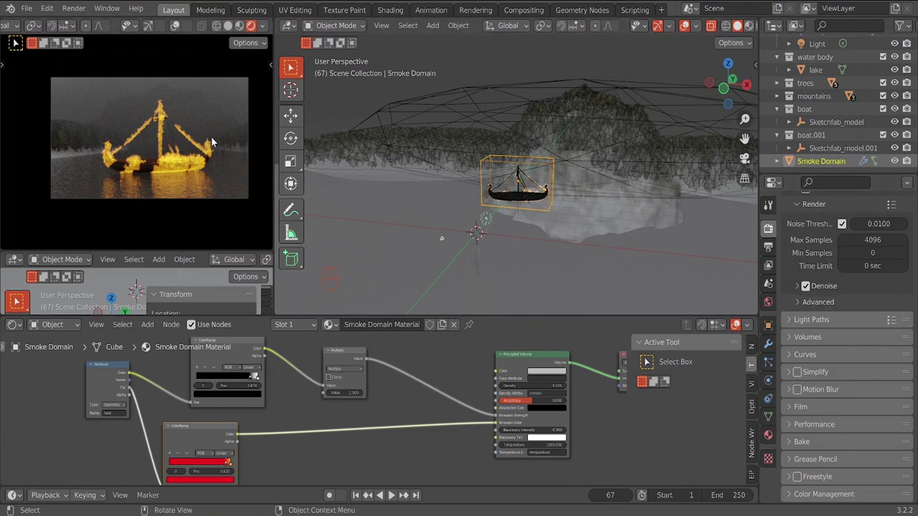
scroll(195, 122, up, 5)
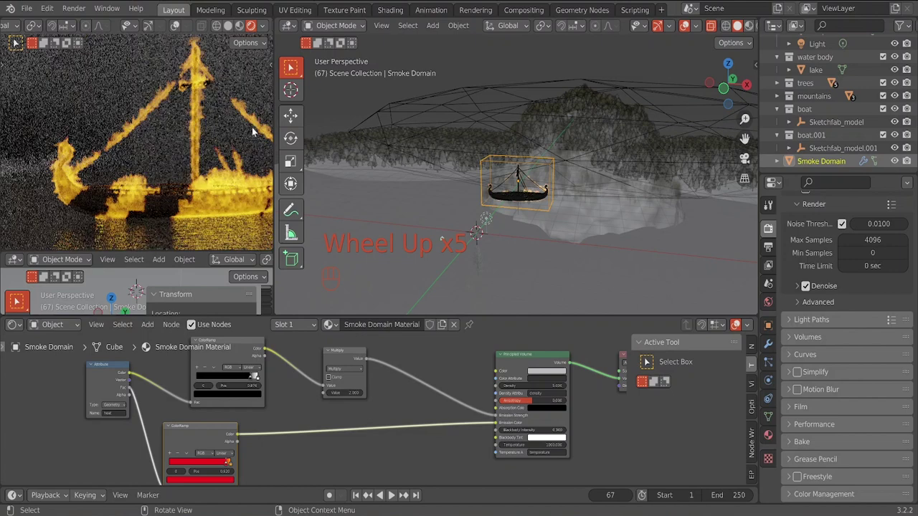
shift+middle_drag(249, 129, 157, 148)
scroll(163, 122, down, 2)
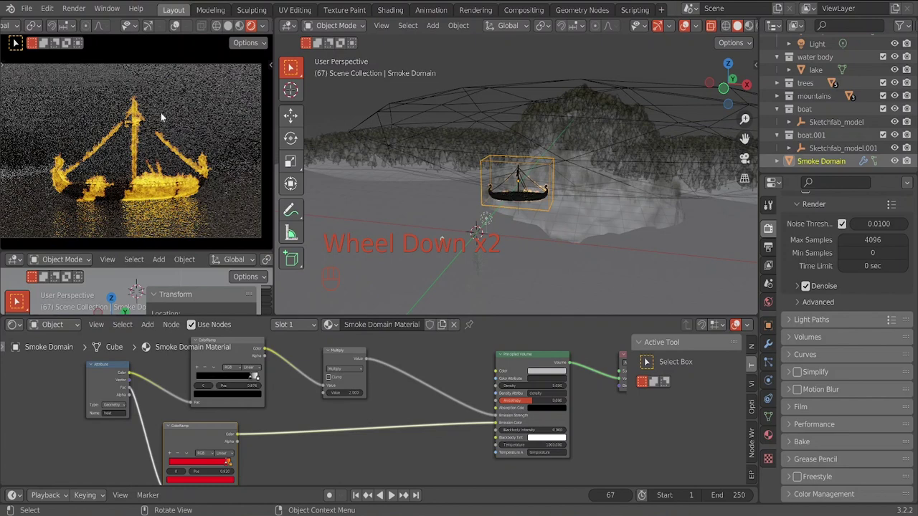
click(787, 321)
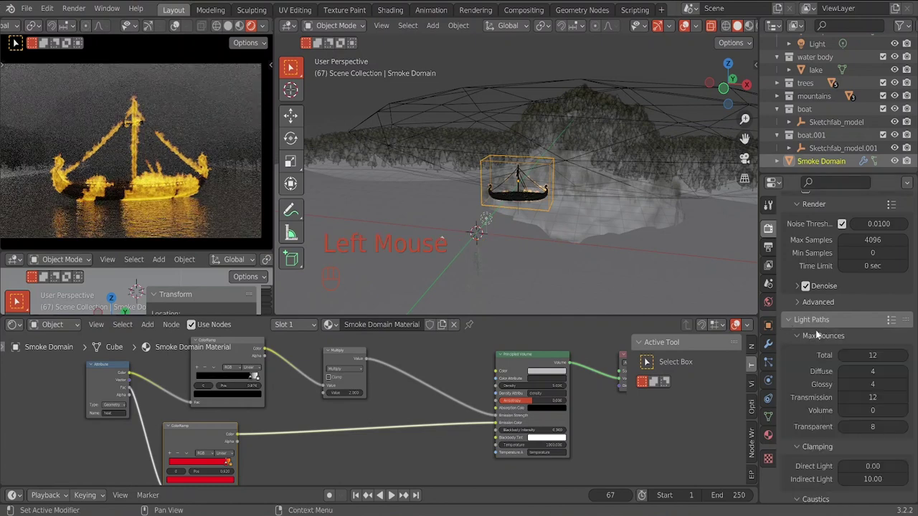
click(869, 355)
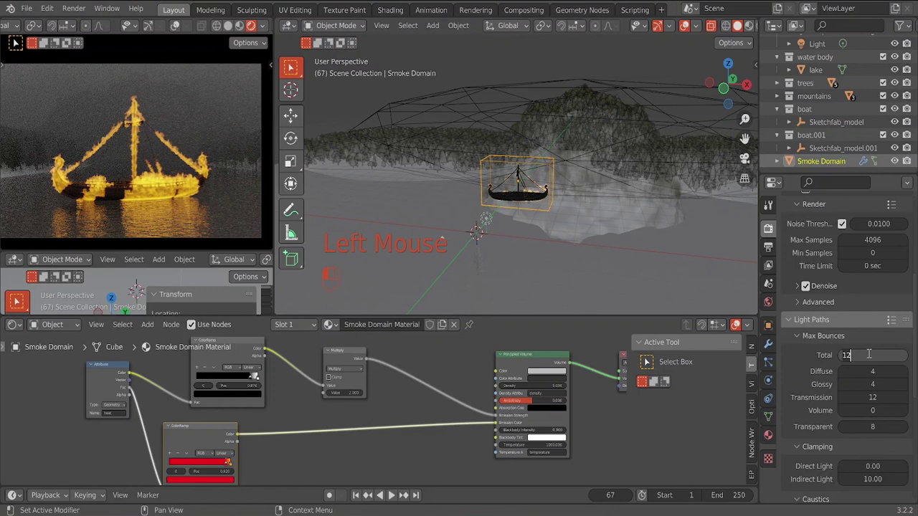
text(6)
click(872, 370)
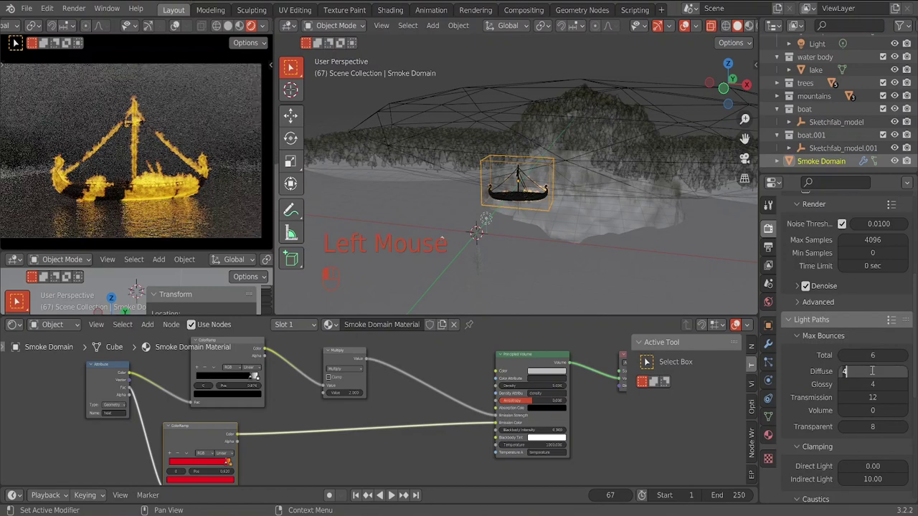
text(2)
key(Return)
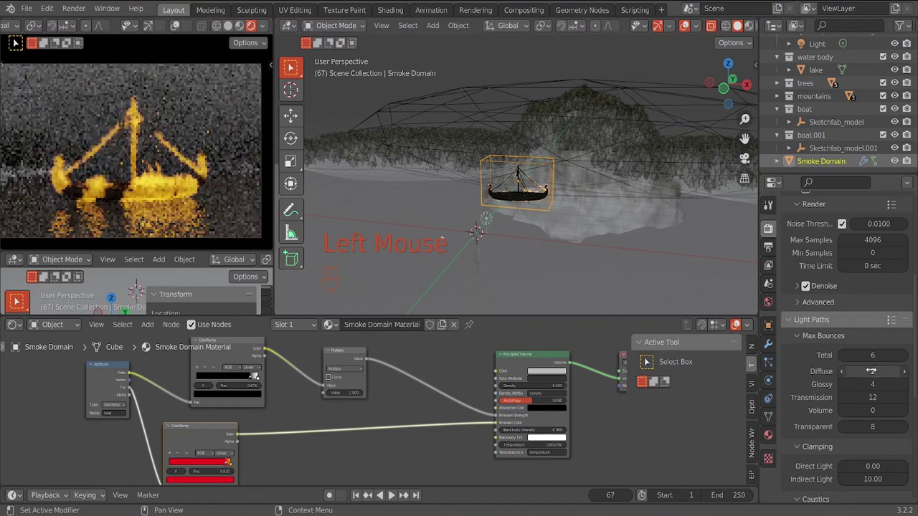
Step: Return the camera view to Solid shading and set the maximum bounces to Glossy 2, Transmission 6 and Transparent 4
click(228, 25)
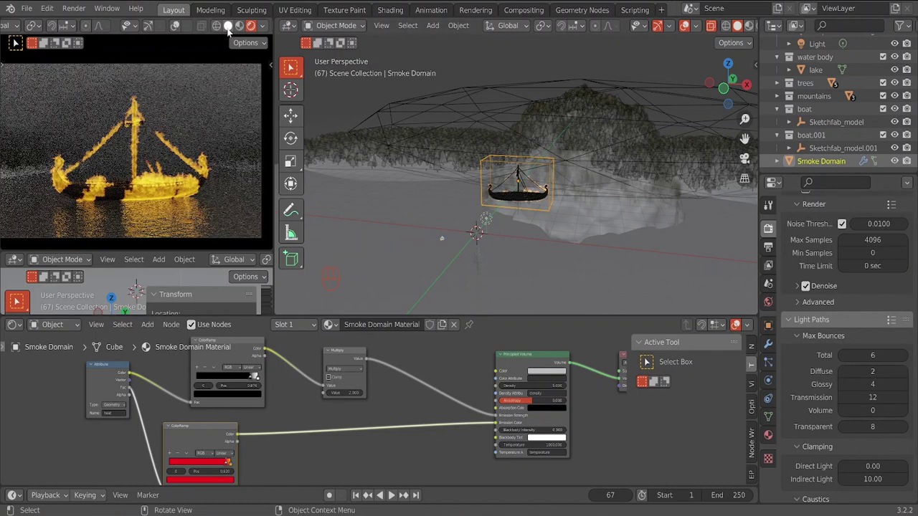
double_click(876, 384)
text(2)
key(Return)
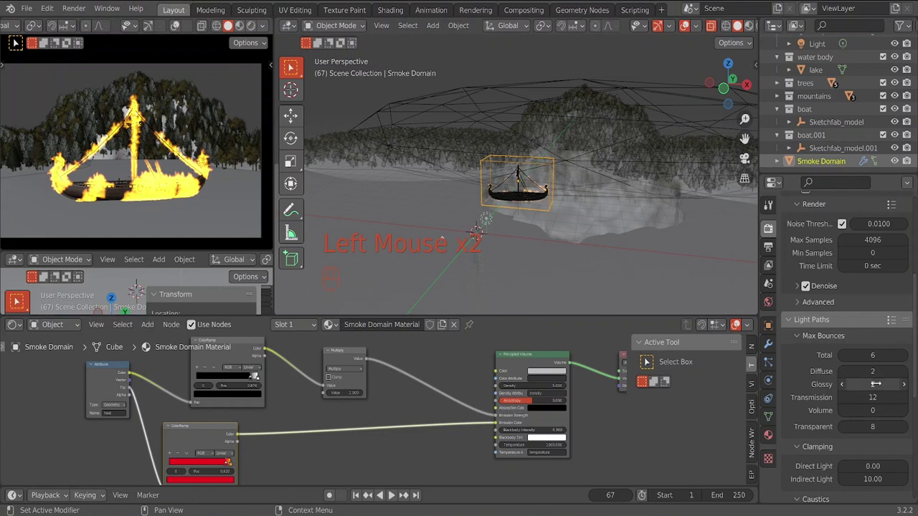
click(869, 397)
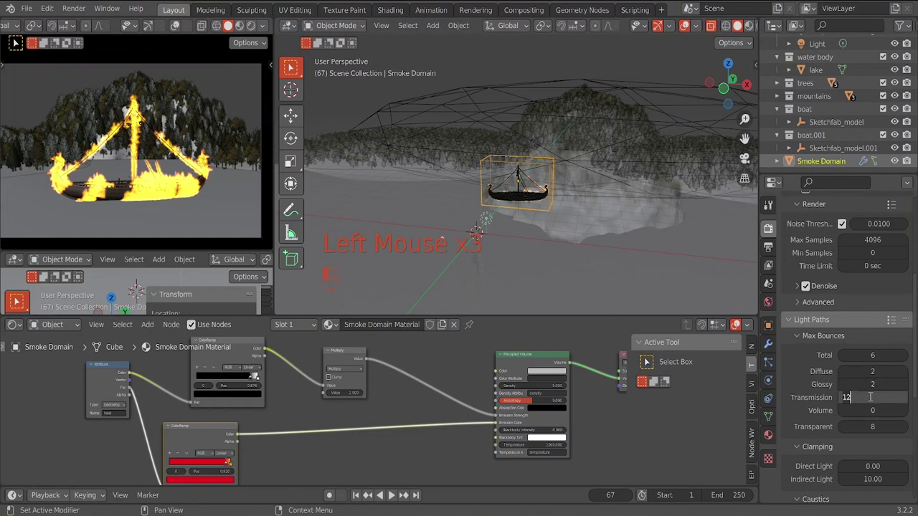
text(6)
key(Return)
click(874, 427)
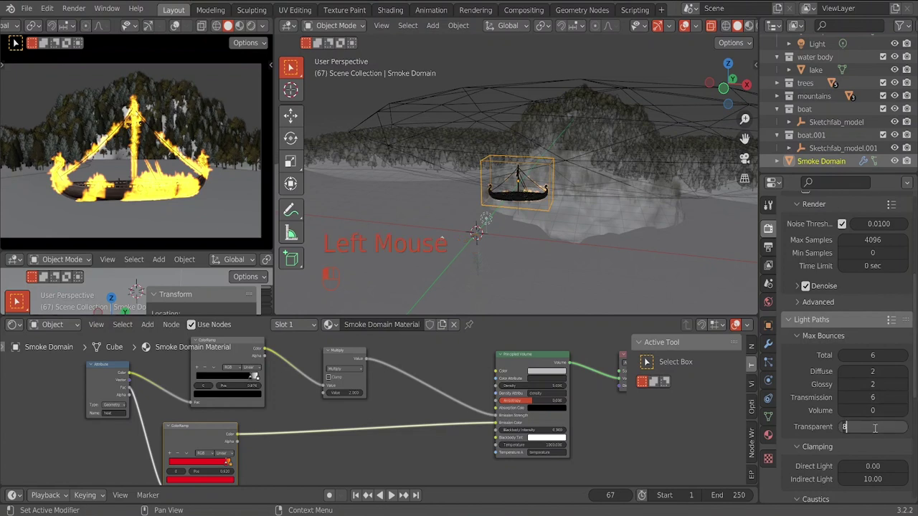
text(4)
key(Return)
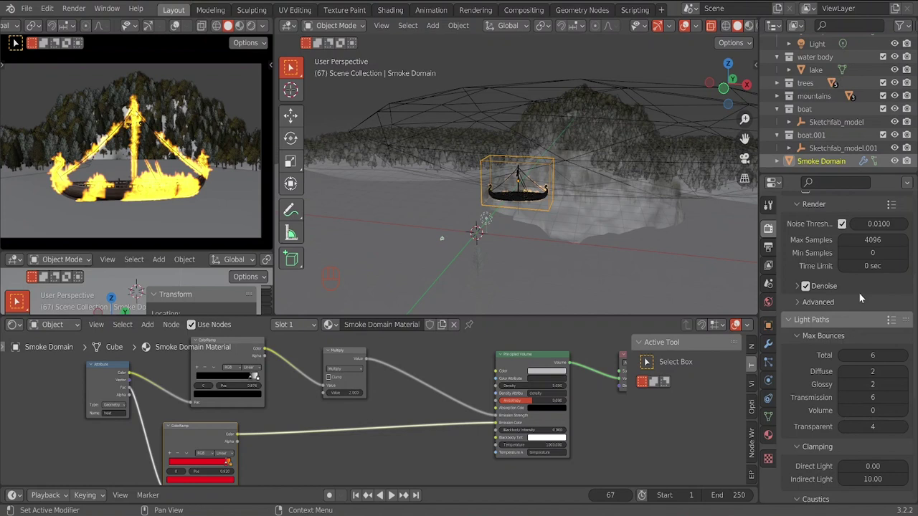
Step: Disable Denoise for the final render in the sampling settings
scroll(859, 298, up, 2)
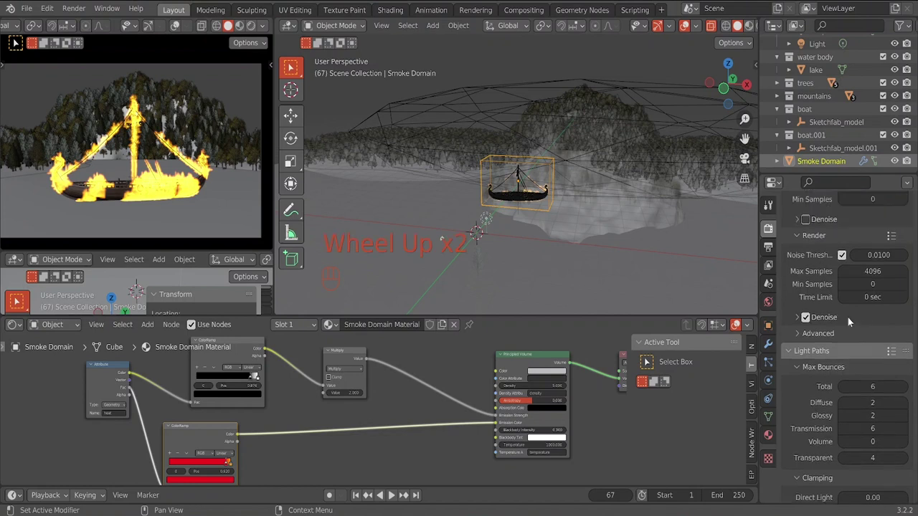
scroll(815, 328, up, 2)
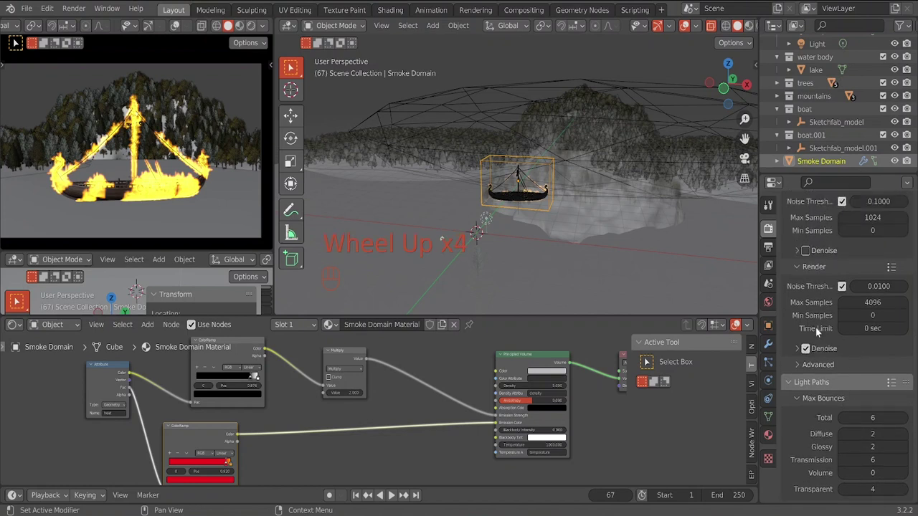
click(805, 348)
scroll(861, 365, up, 2)
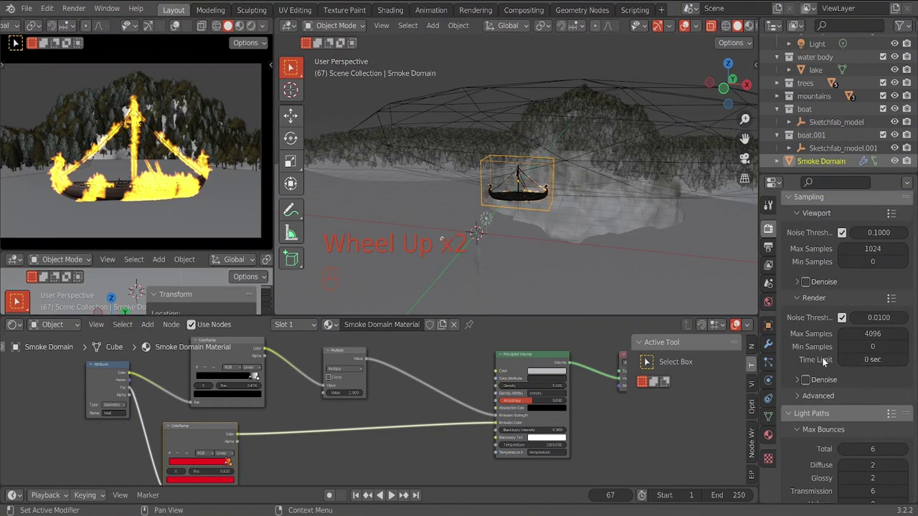
scroll(824, 363, up, 3)
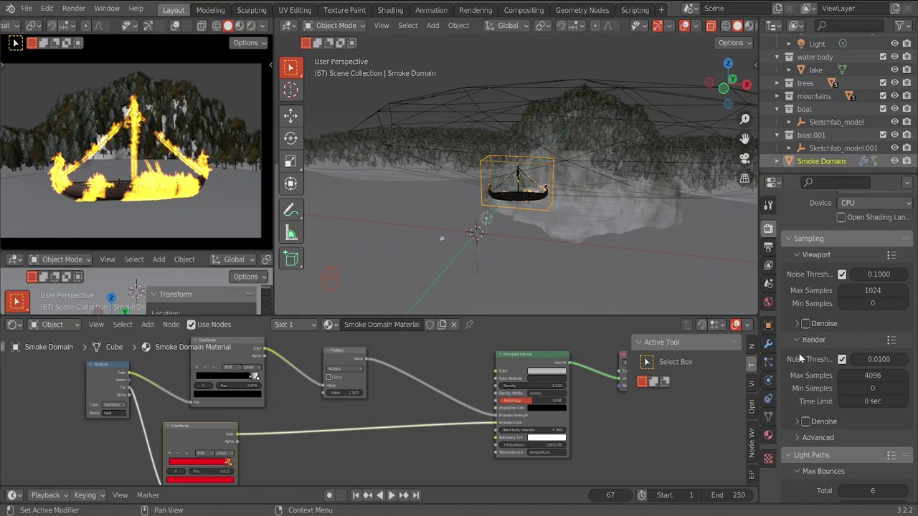
scroll(824, 356, down, 3)
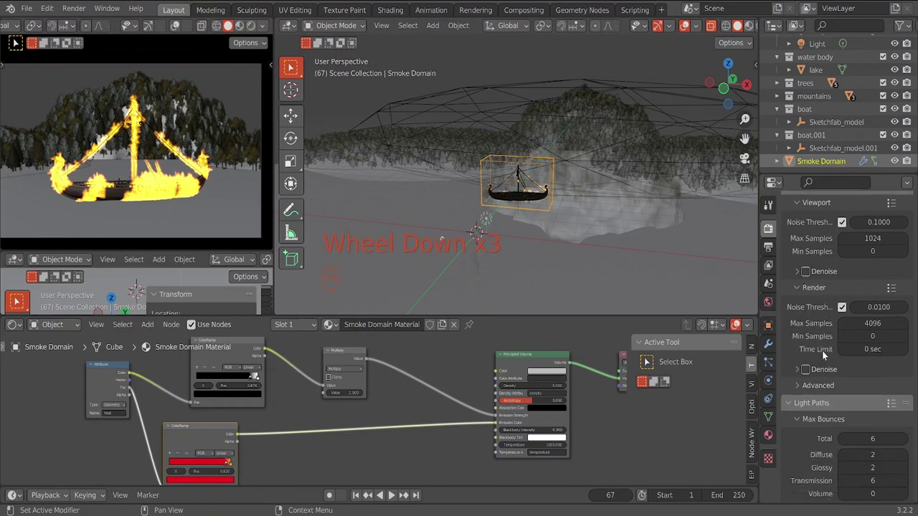
Step: Turn off X-ray display in the main 3D viewport, review the remaining light path settings and save the file
click(710, 26)
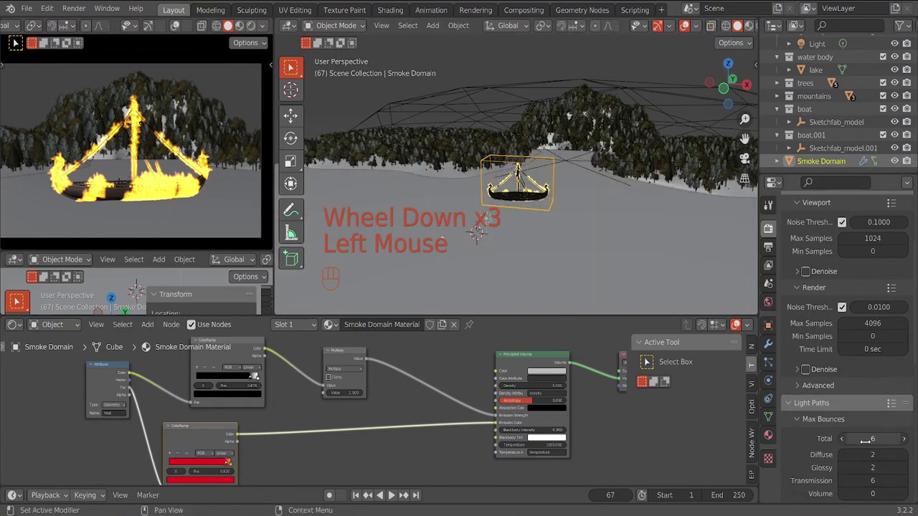
scroll(859, 388, down, 2)
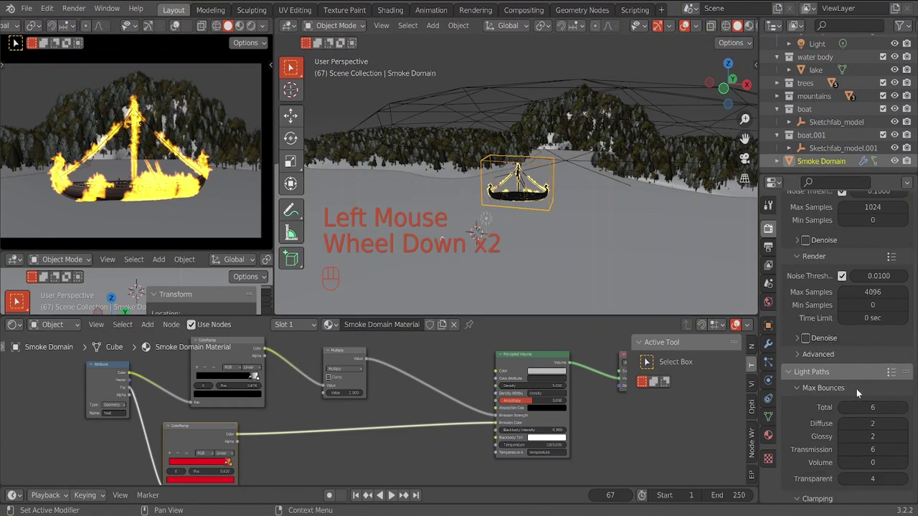
scroll(856, 388, up, 3)
scroll(855, 389, down, 5)
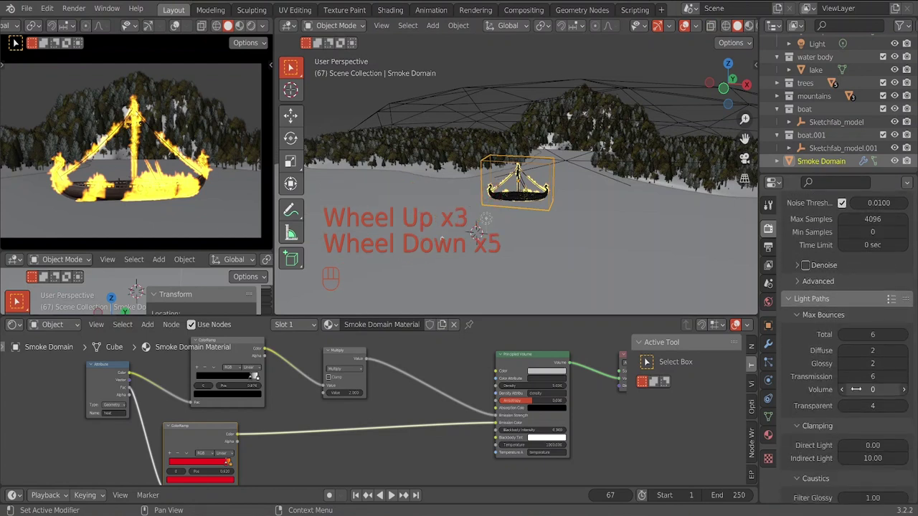
scroll(856, 389, down, 3)
scroll(876, 424, down, 7)
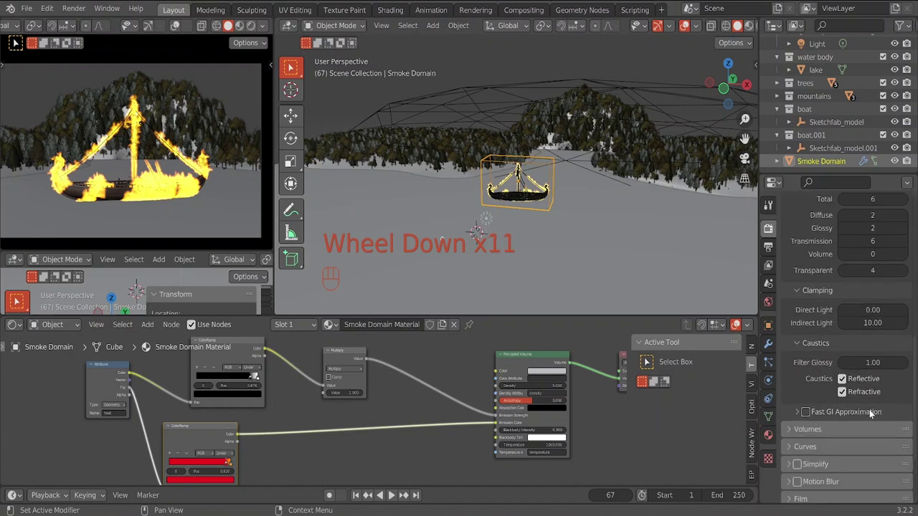
scroll(813, 423, down, 2)
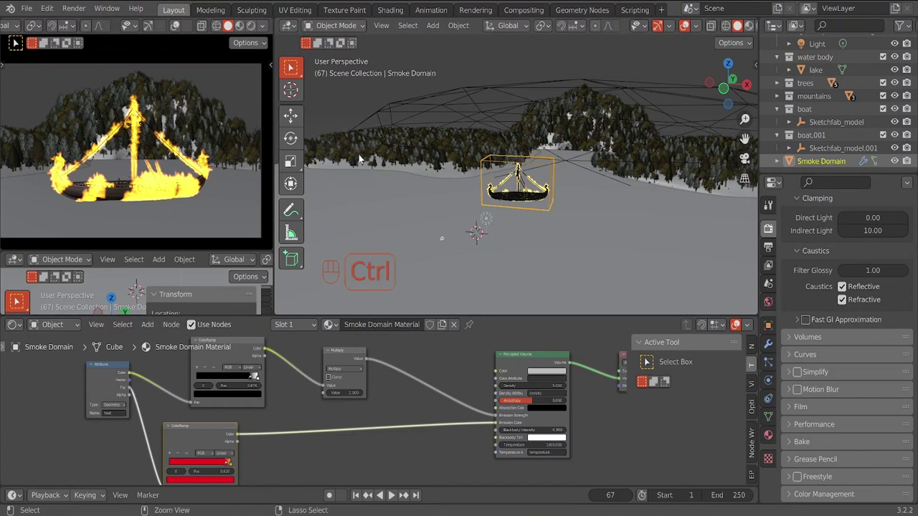
key(ctrl+s)
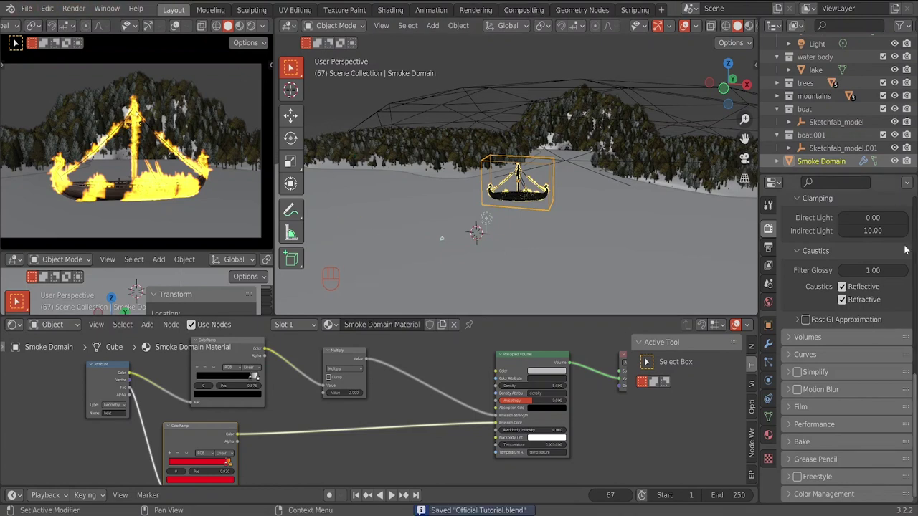
Step: Set the viewport's Min Samples to 16 in the sampling settings
scroll(858, 290, up, 2)
scroll(858, 291, up, 10)
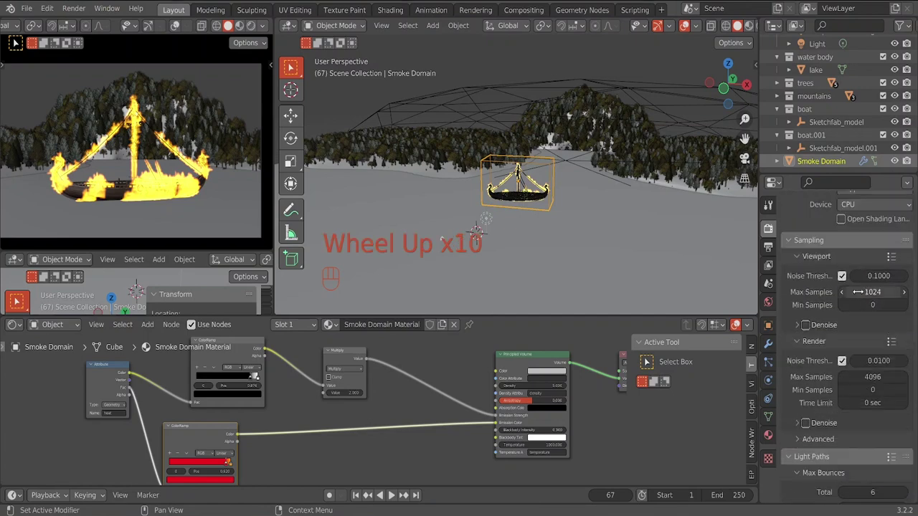
scroll(854, 295, up, 2)
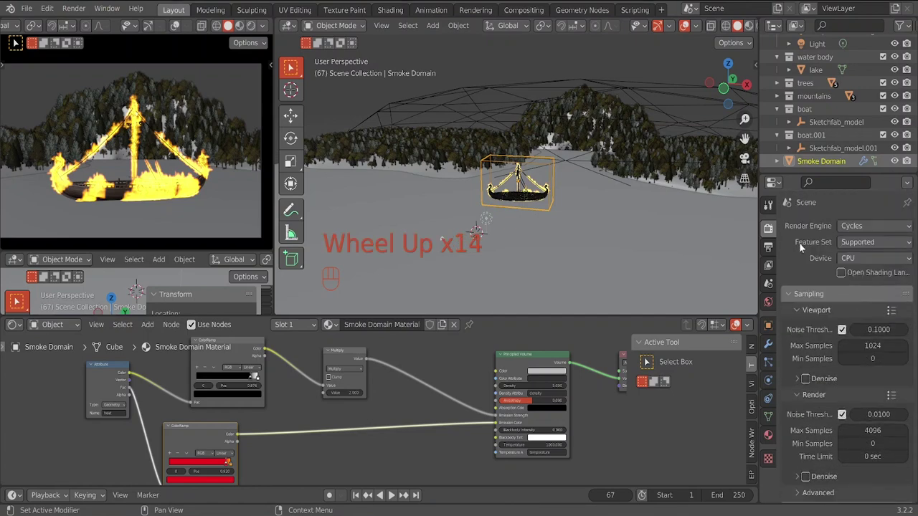
click(870, 359)
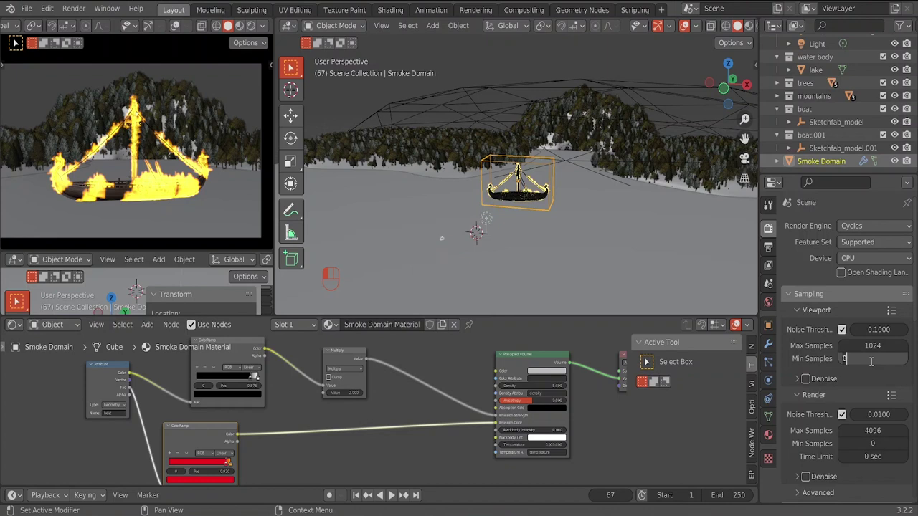
text(16)
key(Return)
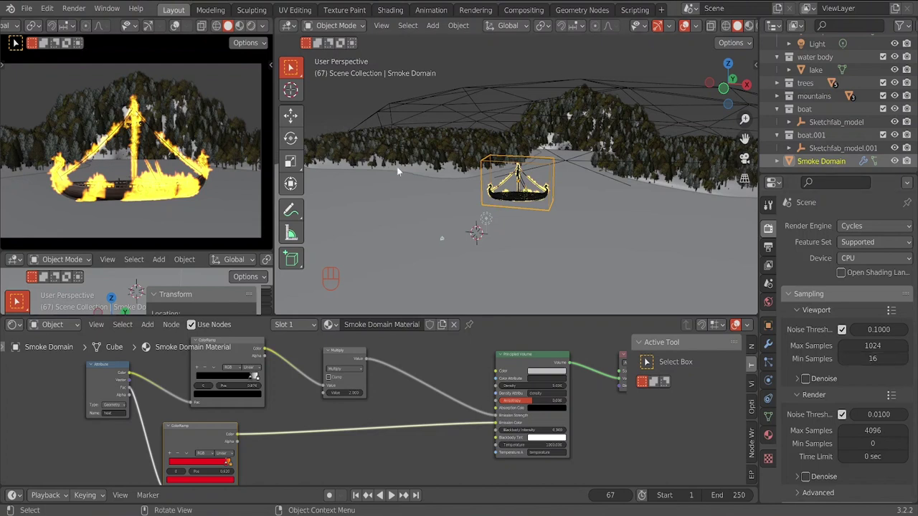
Step: Save the file and render the current frame as a still image
key(ctrl+s)
click(73, 8)
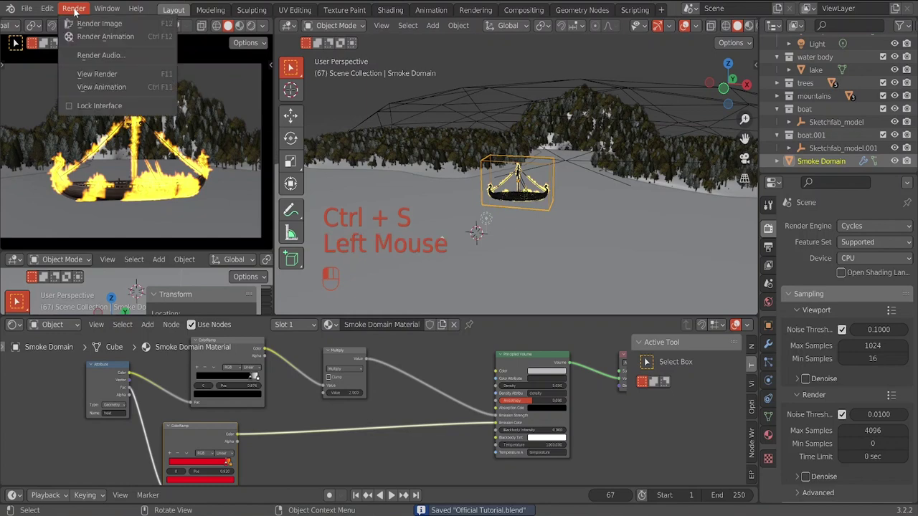
click(79, 23)
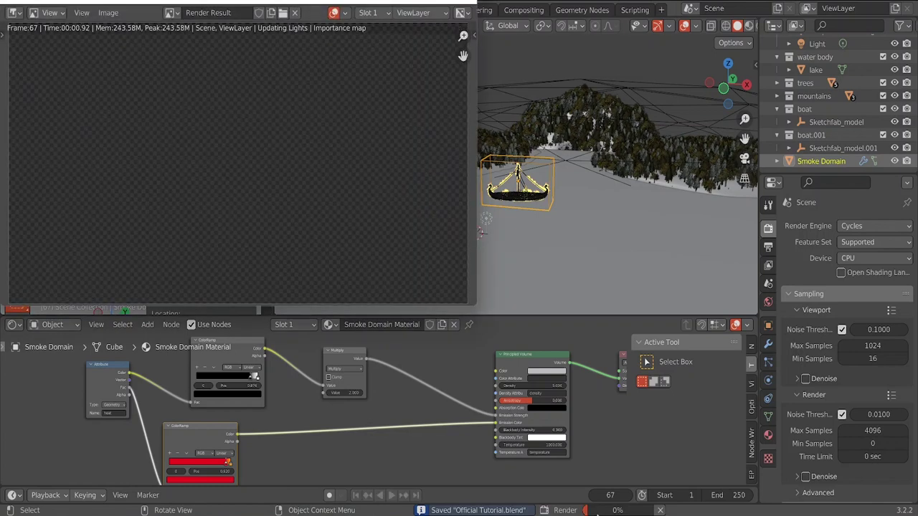
mouse_move(597, 512)
click(586, 473)
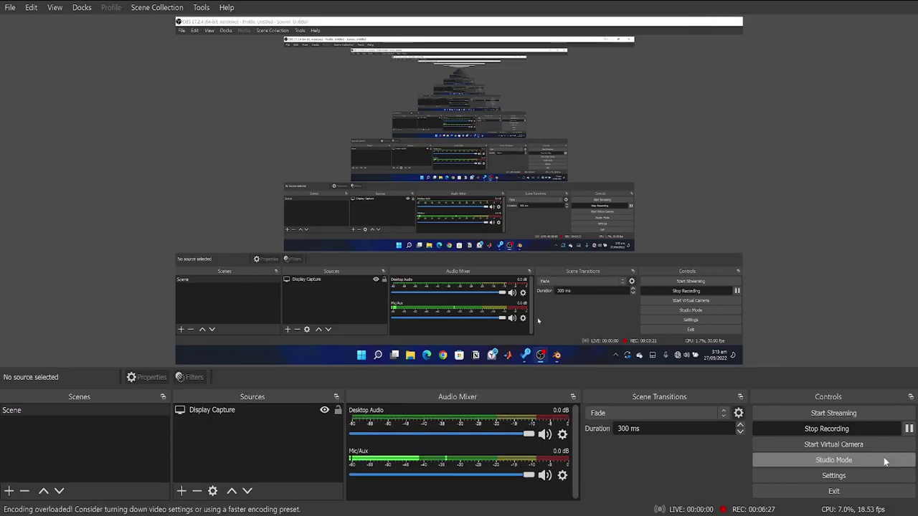
click(908, 429)
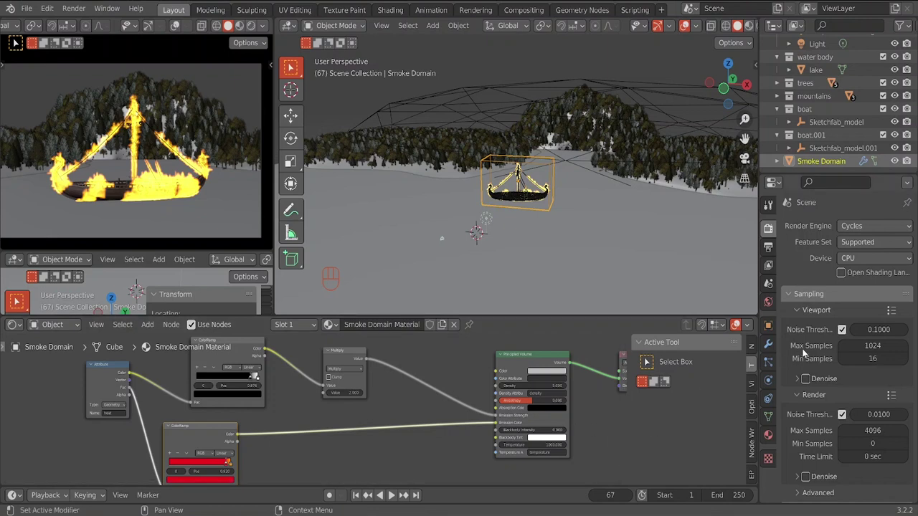
Step: Set the viewport's Min Samples back to 0
click(871, 360)
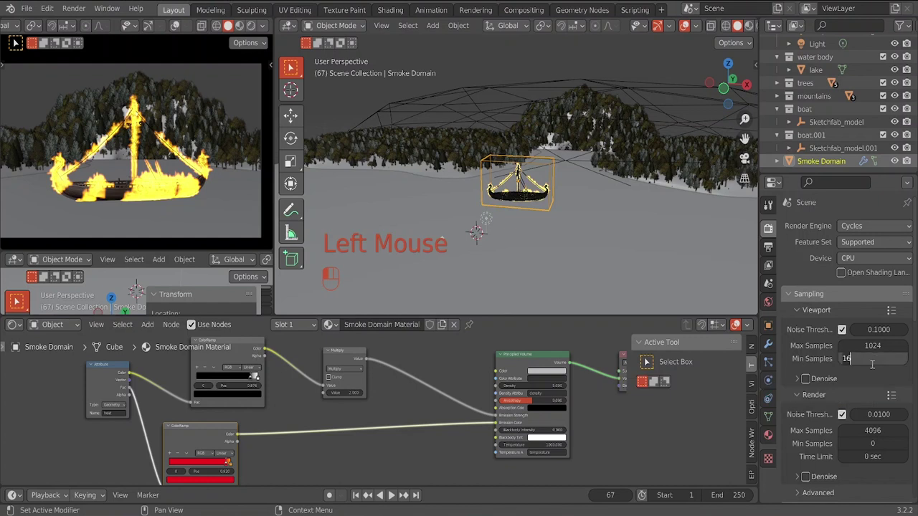
text(0)
key(Return)
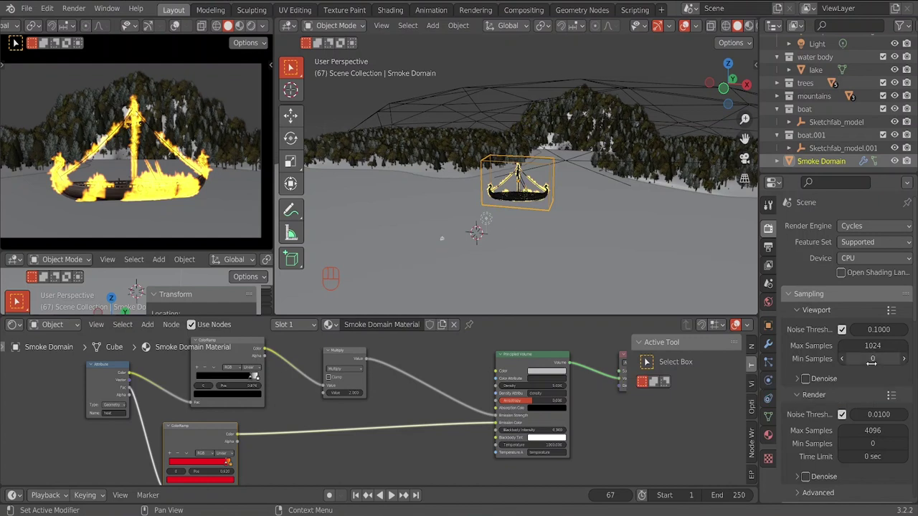
Step: Set the final render's Max Samples to 16 and its Time Limit to 1 min
click(861, 433)
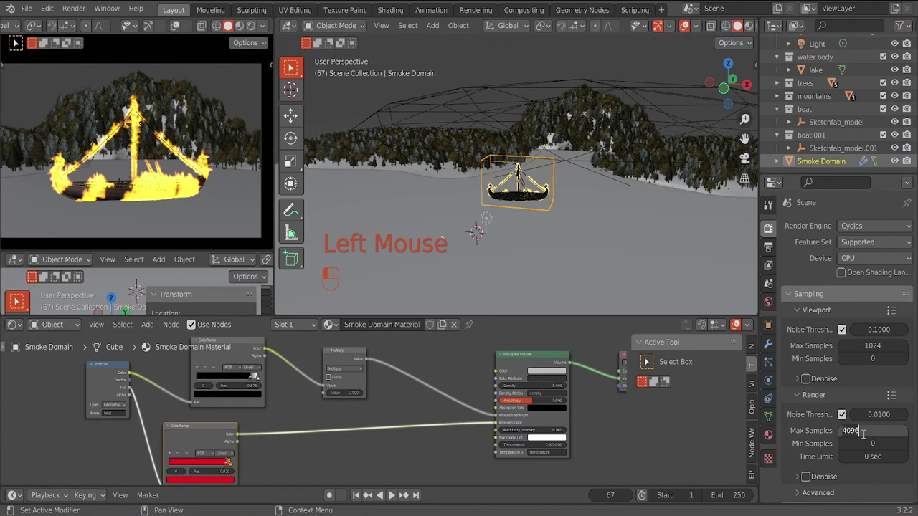
key(BackSpace)
key(BackSpace)
key(BackSpace)
key(BackSpace)
text(16)
key(Return)
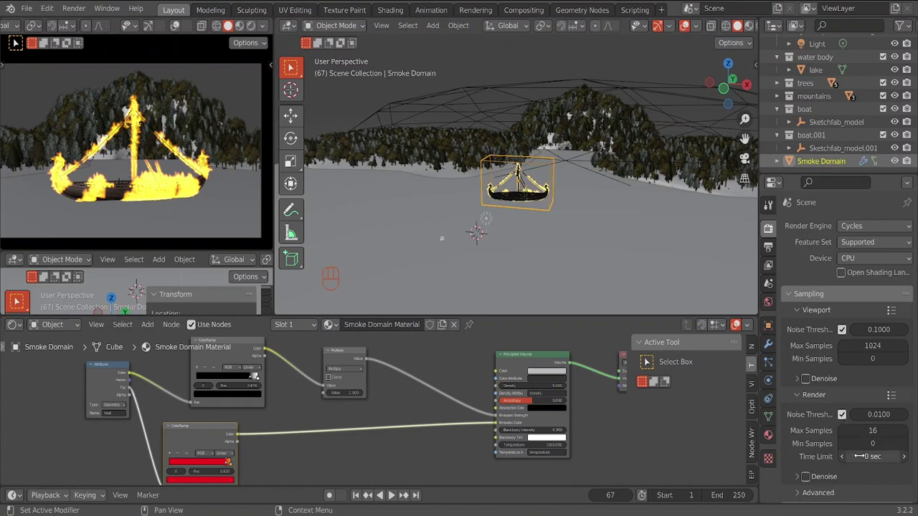
click(861, 456)
text(1 min)
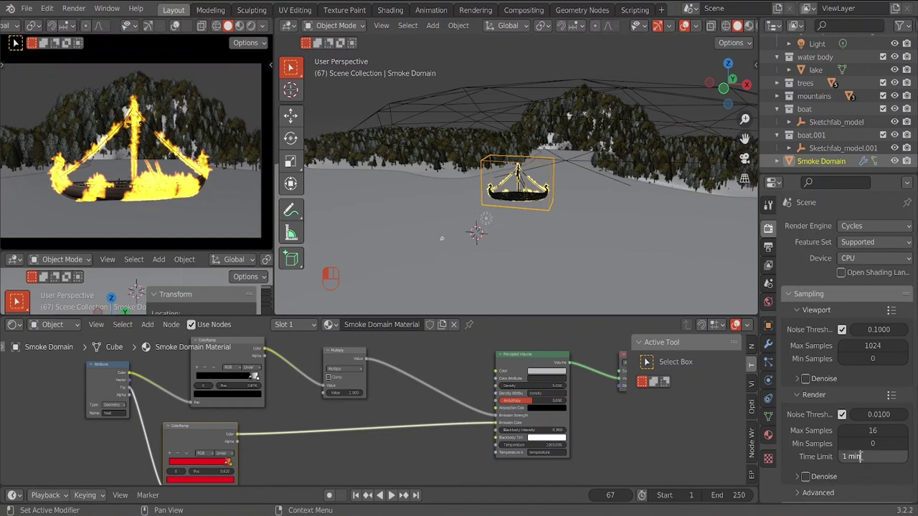
key(Return)
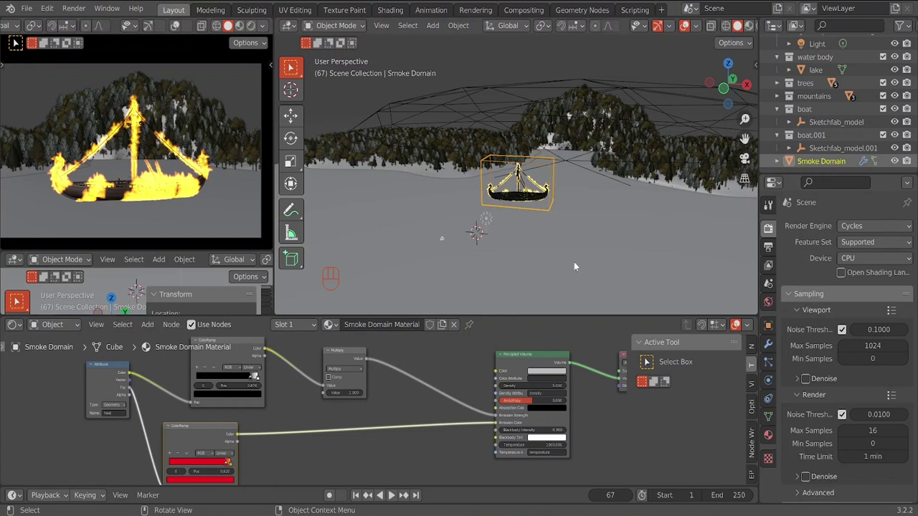
Step: Select the burning Viking boat mesh and add a second vertex group to it
scroll(543, 205, up, 1)
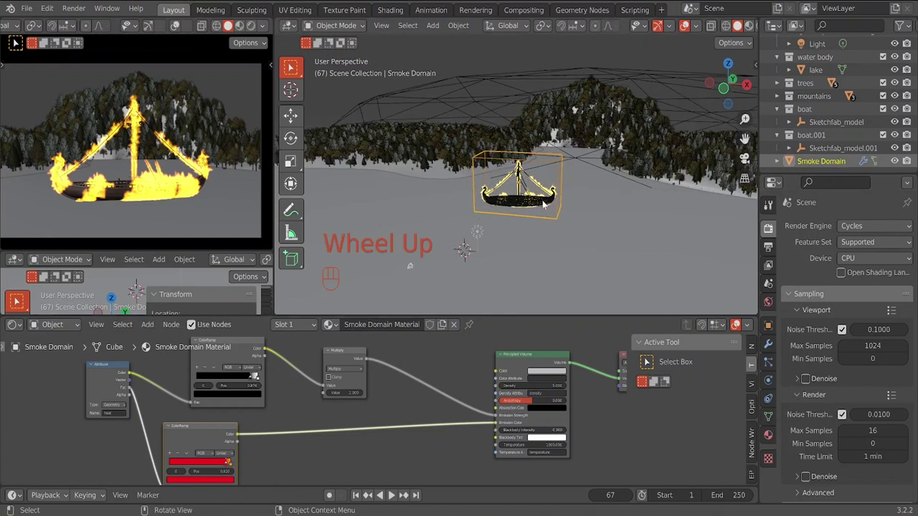
scroll(543, 204, up, 2)
click(515, 224)
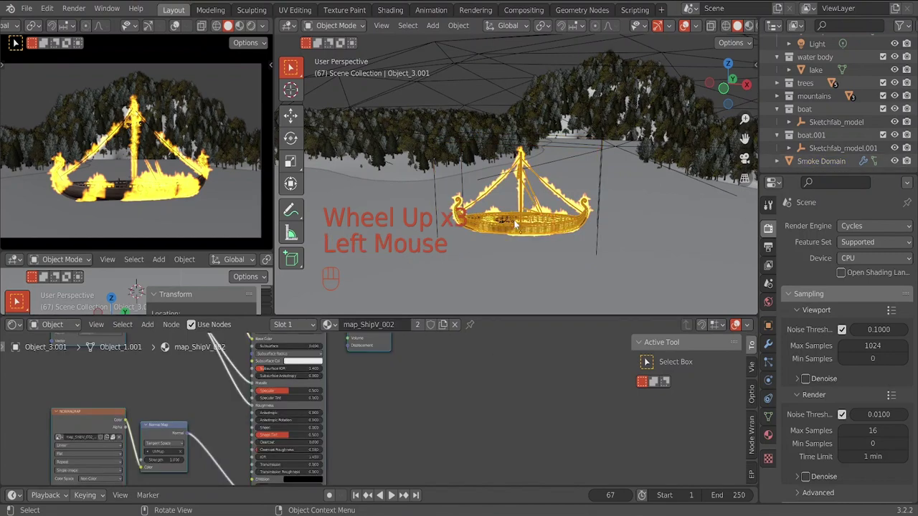
click(767, 418)
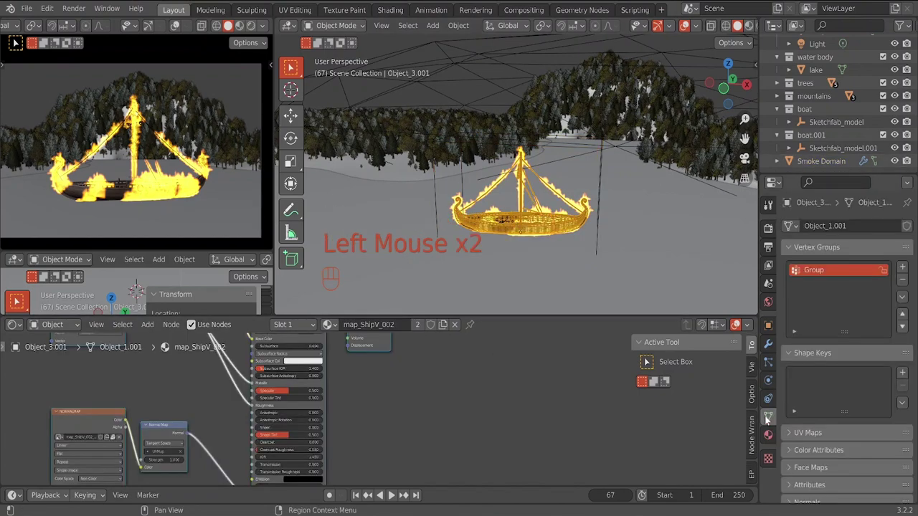
scroll(539, 229, up, 3)
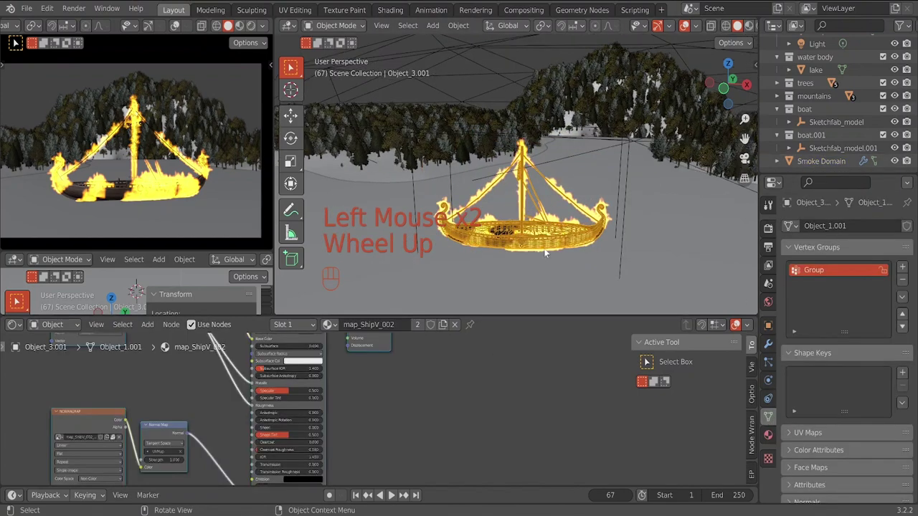
scroll(544, 263, down, 1)
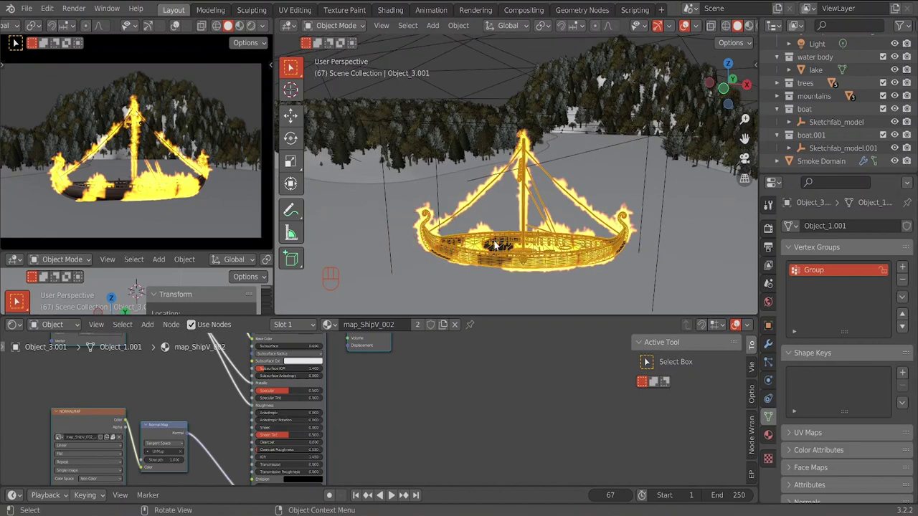
click(902, 267)
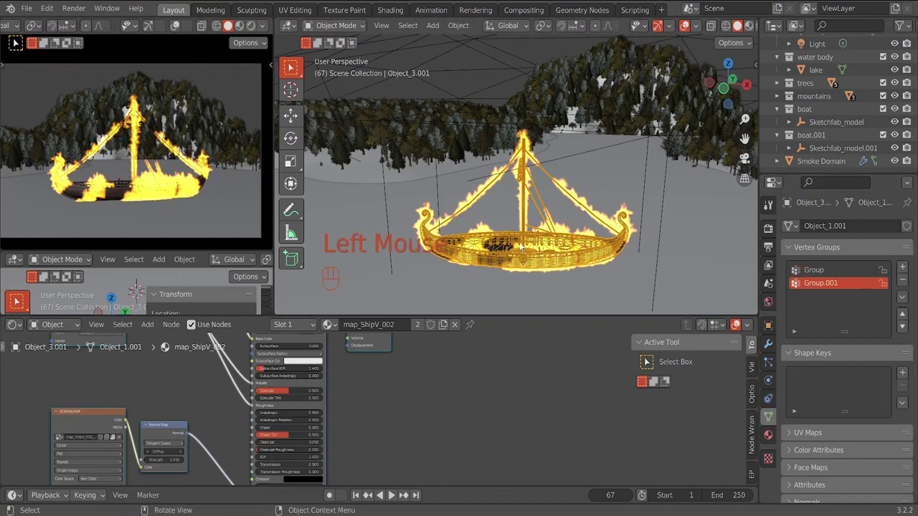
Step: Enter Edit Mode on the boat with X-ray on and select the vertices of the two outer slanted mast ropes
key(Tab)
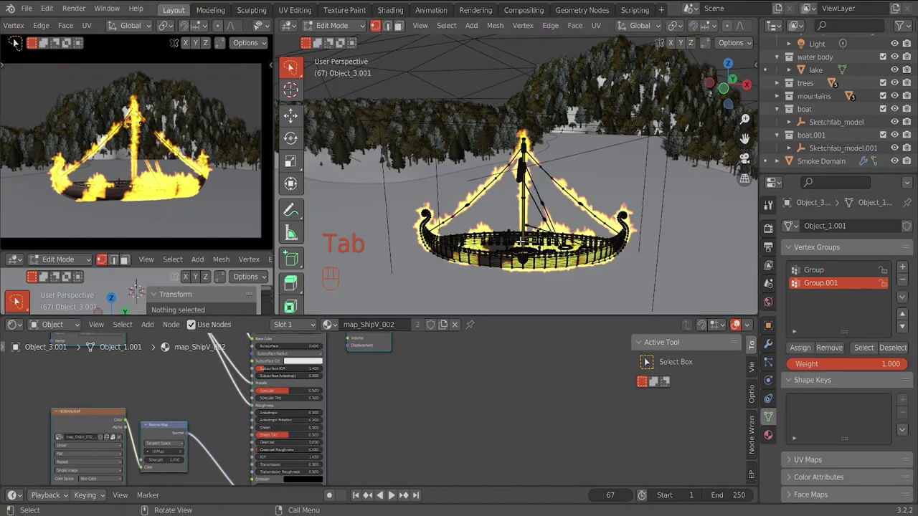
scroll(668, 28, down, 5)
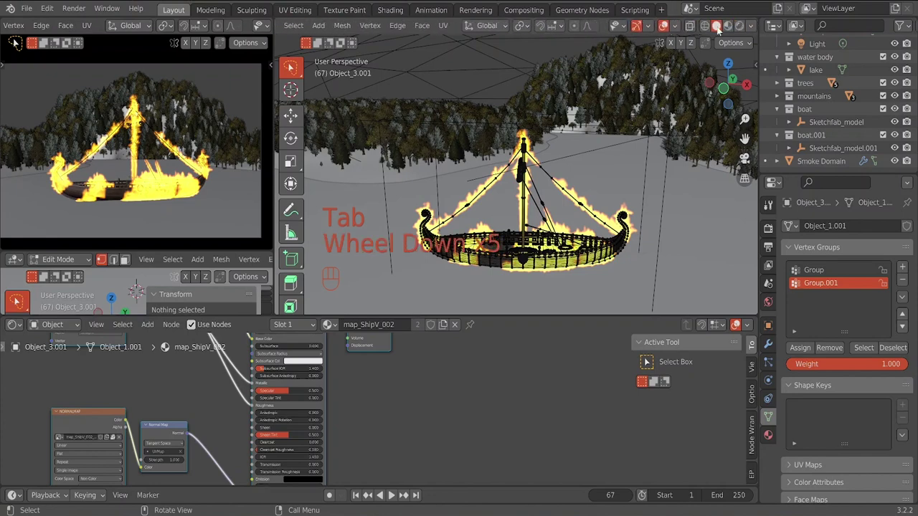
click(690, 26)
middle_drag(574, 237, 494, 199)
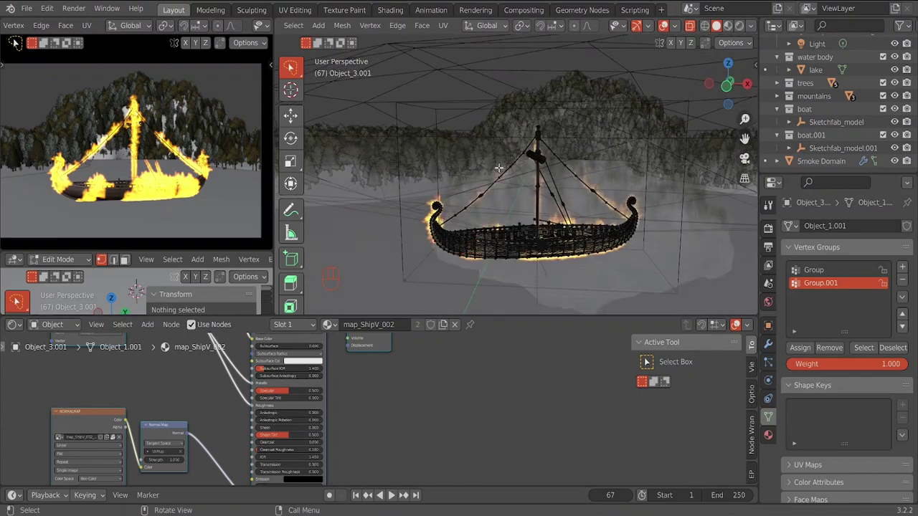
drag(502, 168, 494, 168)
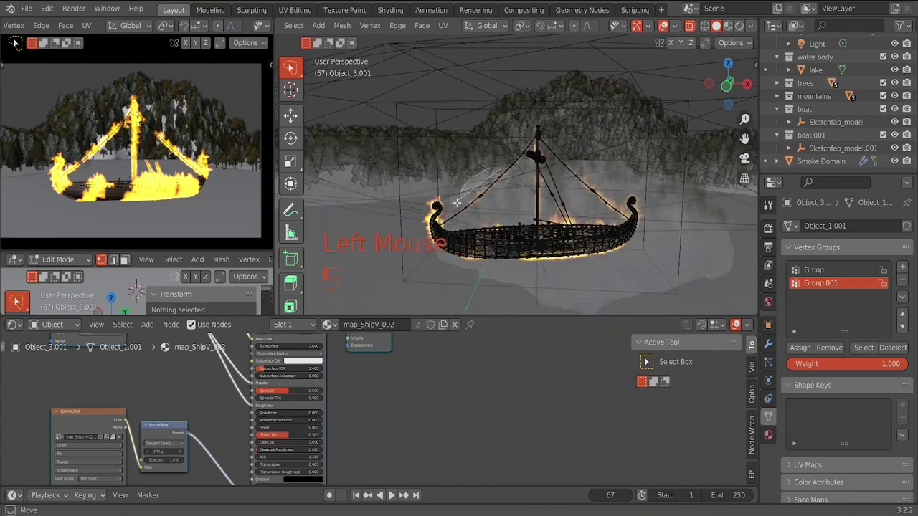
mouse_move(469, 216)
mouse_down()
mouse_move(509, 183)
mouse_move(602, 215)
mouse_move(616, 181)
mouse_up()
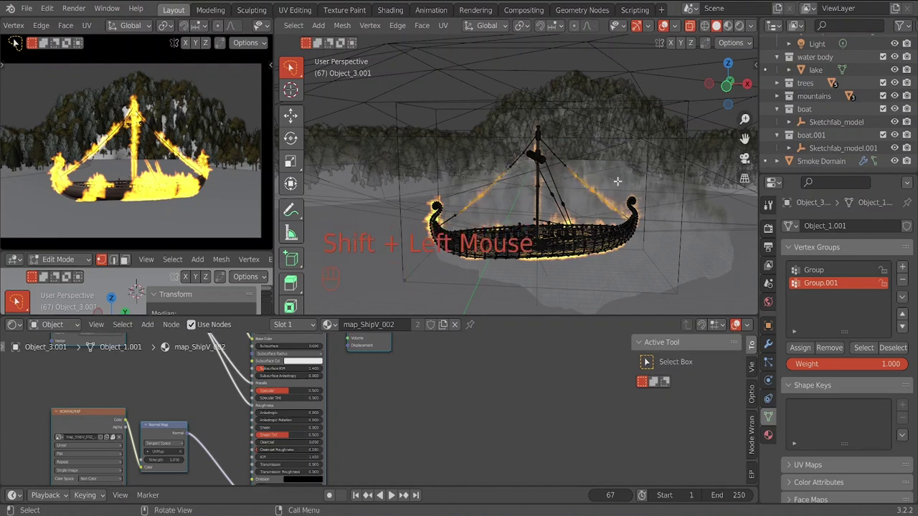
Step: Hide the Smoke Domain in the viewport and invert the vertex selection twice, returning to the two outer mast ropes
key(ctrl+l)
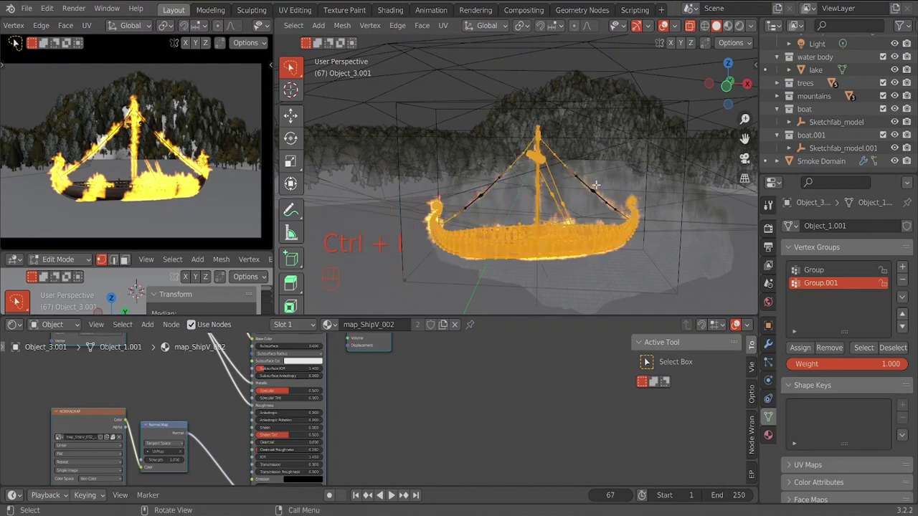
middle_drag(580, 195, 551, 204)
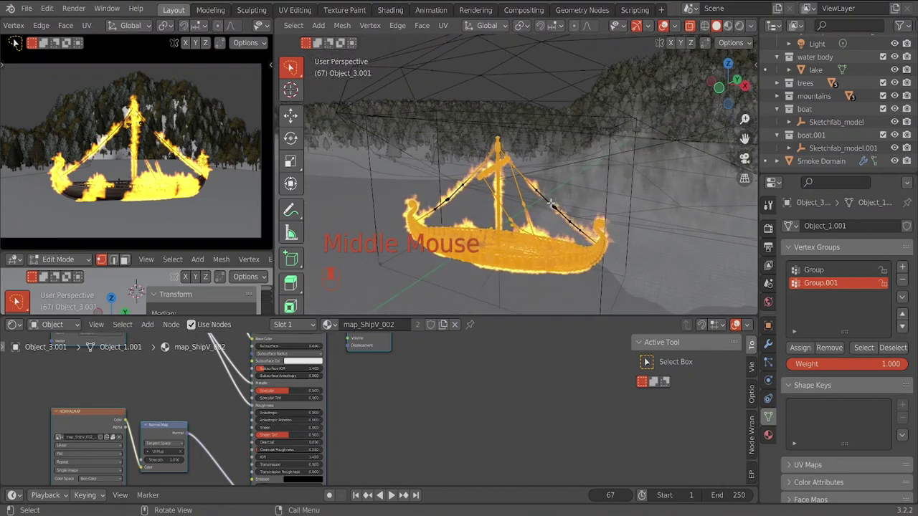
click(894, 161)
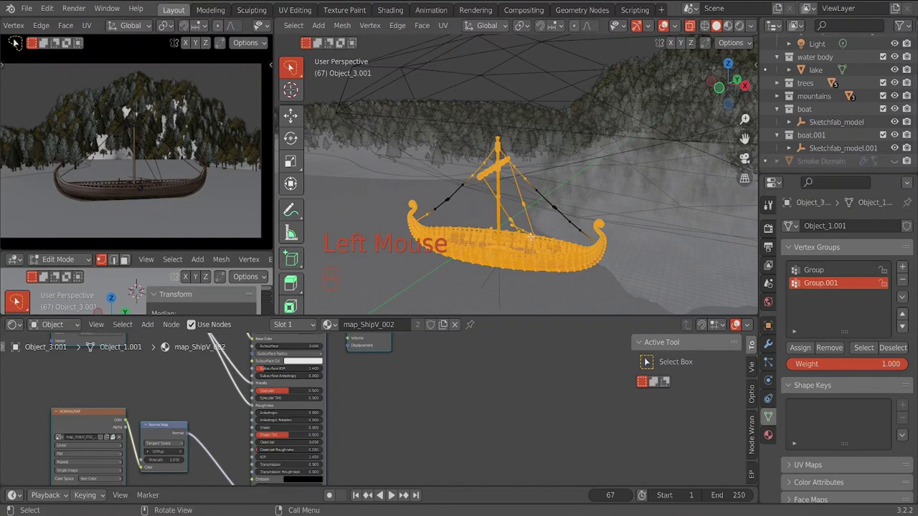
scroll(527, 241, up, 2)
middle_drag(507, 256, 473, 79)
scroll(511, 236, down, 1)
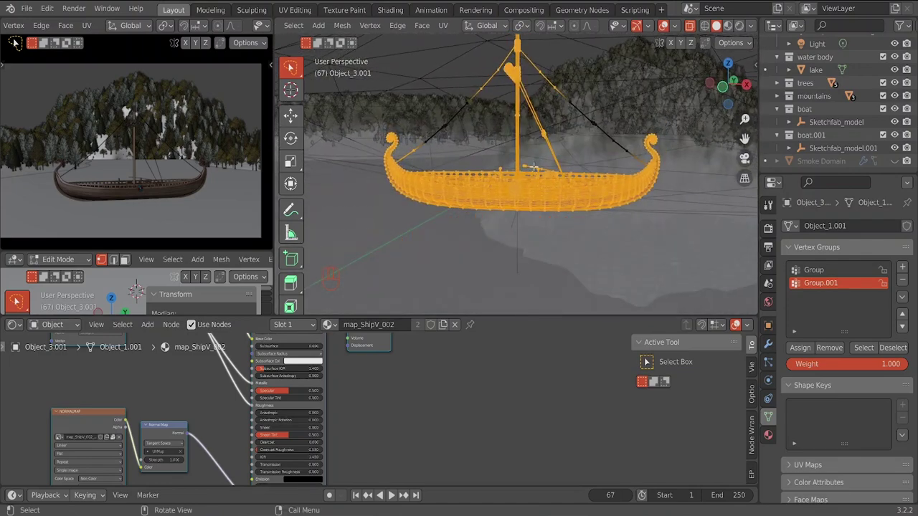
middle_drag(537, 118, 515, 151)
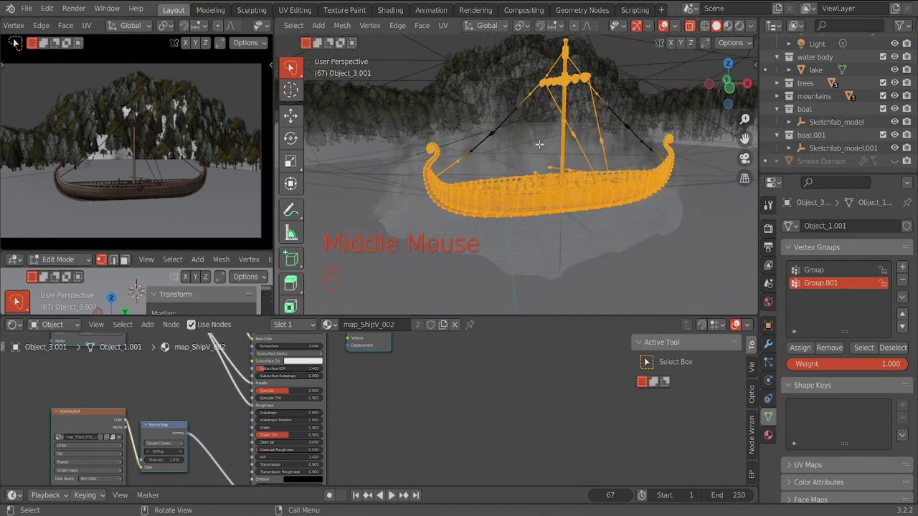
shift+click(514, 150)
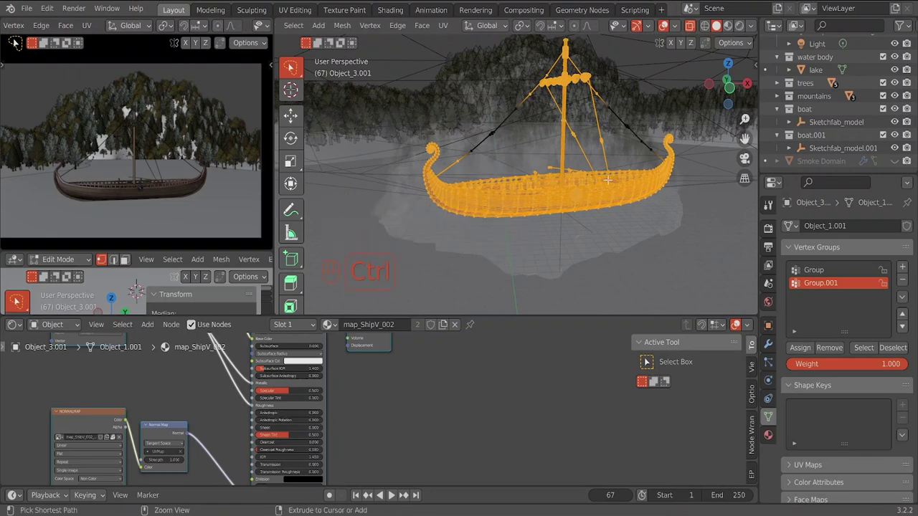
key(ctrl+i)
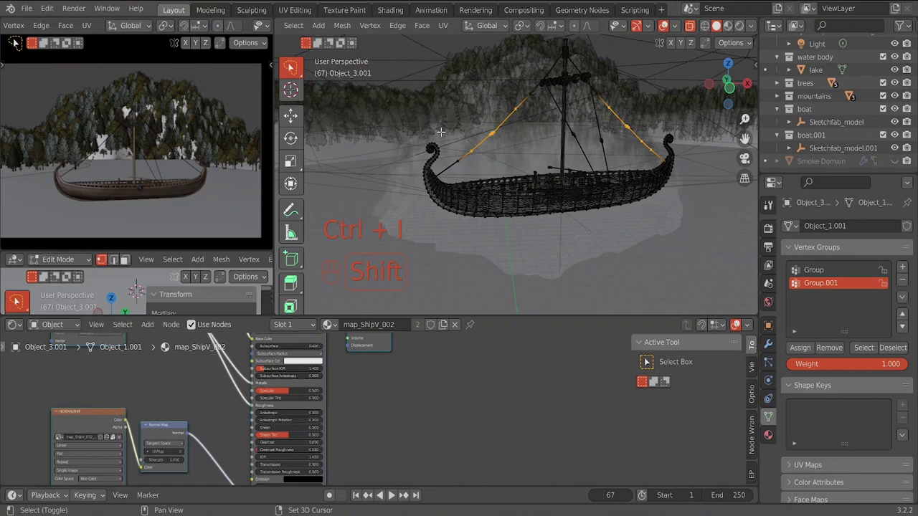
Step: Add the bow's curled head and the front section of the hull to the vertex selection
shift+click(431, 152)
shift+click(418, 210)
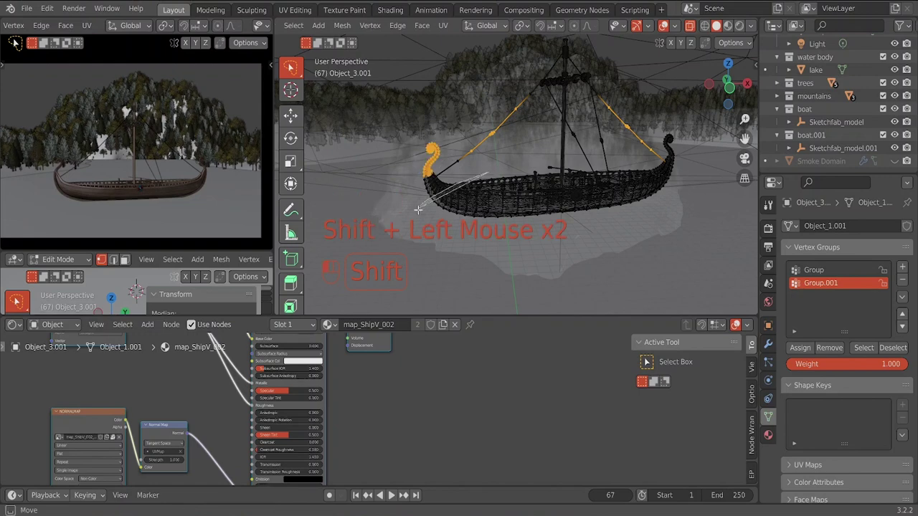
middle_drag(559, 229, 561, 248)
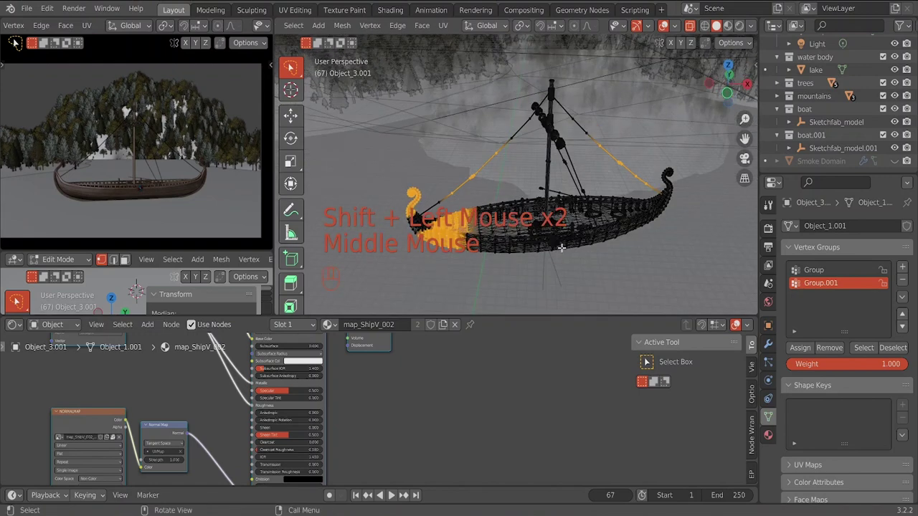
Step: Add the middle of the mast and the inner mast ropes to the selection, and invert the selection twice to check it
middle_drag(552, 178, 551, 141)
shift+click(557, 115)
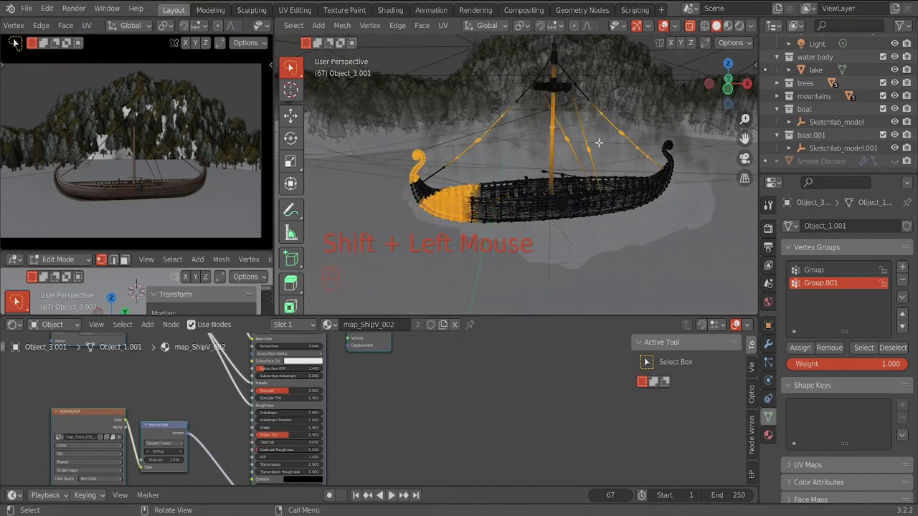
key(ctrl+i)
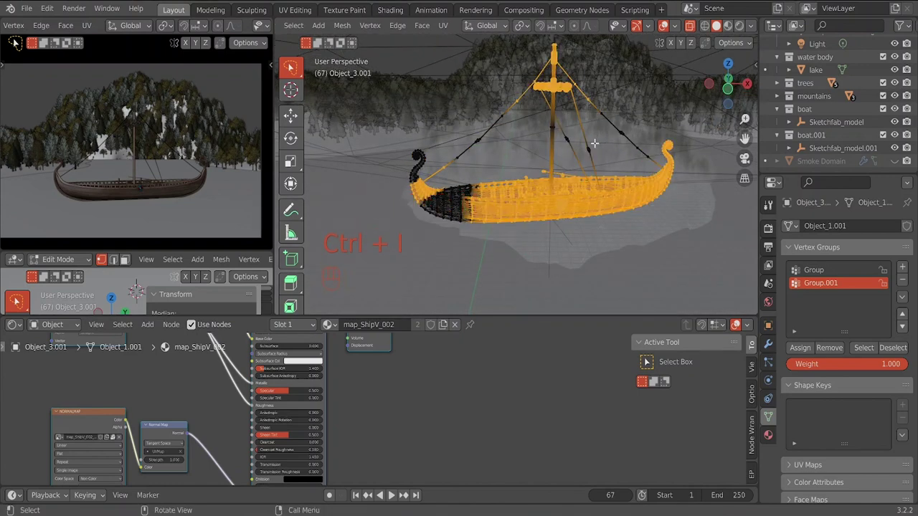
middle_drag(593, 143, 554, 162)
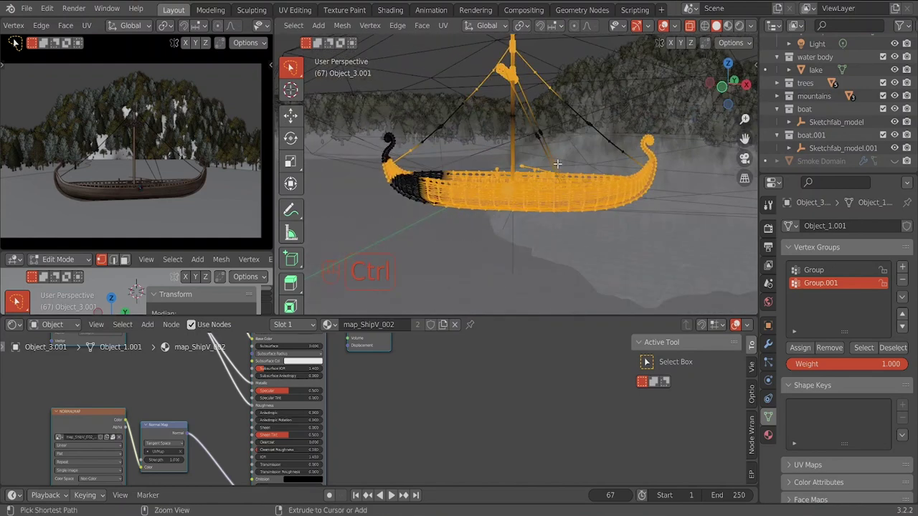
key(ctrl+i)
Step: Extend the vertex selection with the amidships hull section and a hull section towards the stern
middle_drag(594, 205, 582, 246)
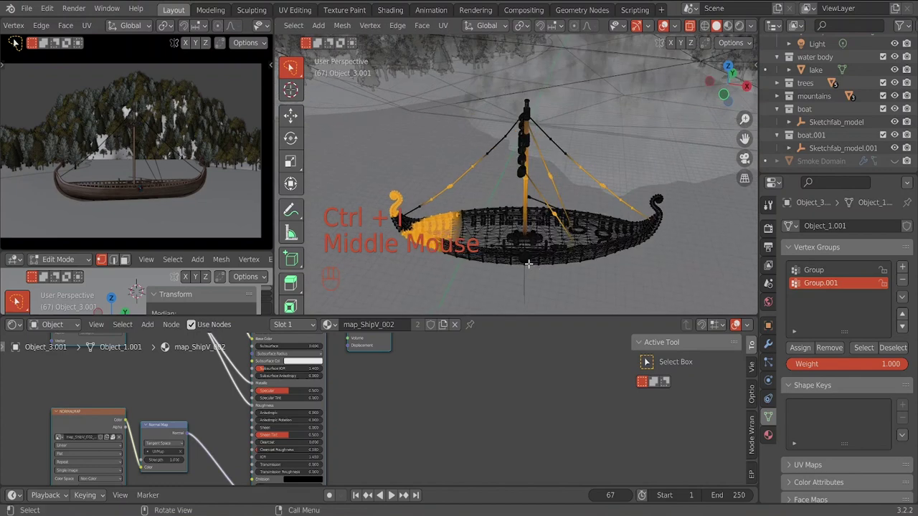
mouse_move(547, 237)
shift+mouse_down()
mouse_move(511, 293)
mouse_move(588, 260)
shift+mouse_up()
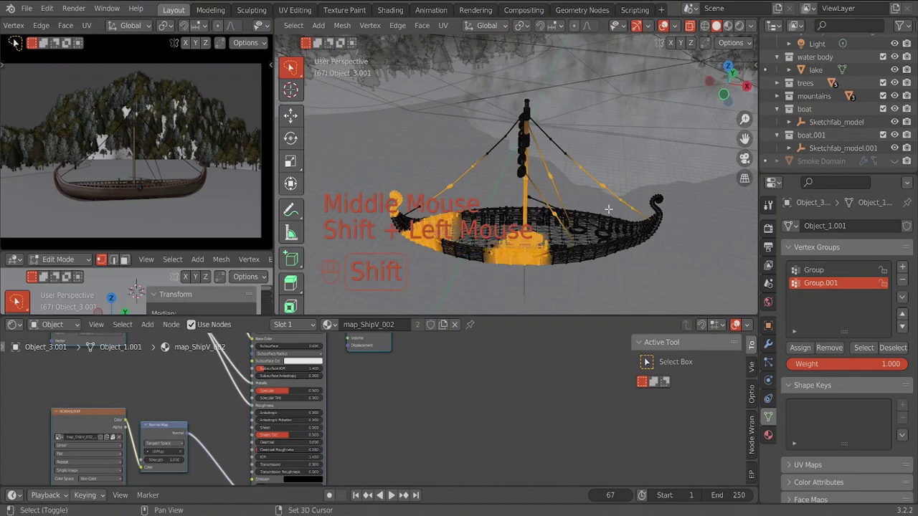
shift+click(609, 243)
Step: Add further upper hull sections in the front and stern halves to the selection, and invert it
middle_drag(609, 244, 475, 193)
scroll(508, 138, up, 2)
mouse_move(450, 99)
shift+mouse_down()
mouse_move(392, 109)
mouse_move(454, 137)
mouse_move(486, 131)
shift+mouse_up()
mouse_move(568, 106)
shift+mouse_down()
mouse_move(514, 134)
mouse_move(588, 136)
mouse_move(616, 107)
shift+mouse_up()
key(ctrl+i)
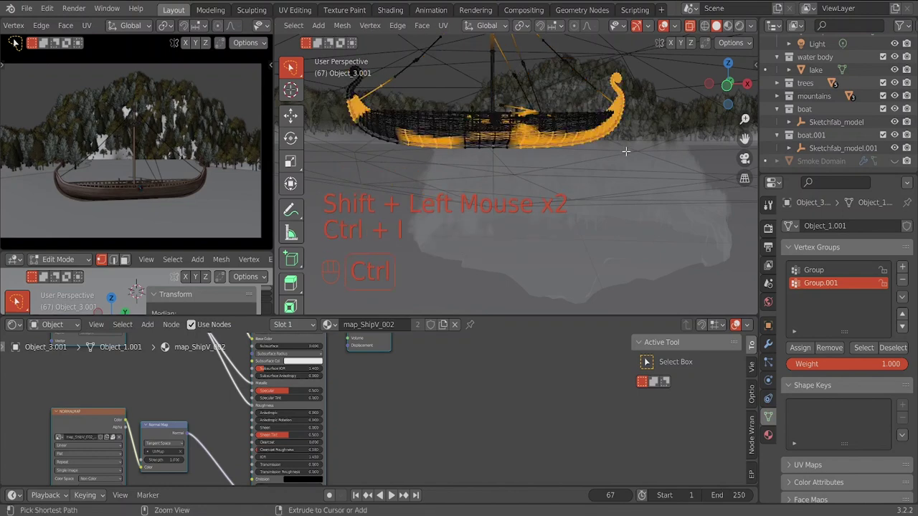
Step: Add the tip of the bow's curl, patches of the front hull planking and a stern-side patch to the inverted selection
middle_drag(456, 134, 438, 152)
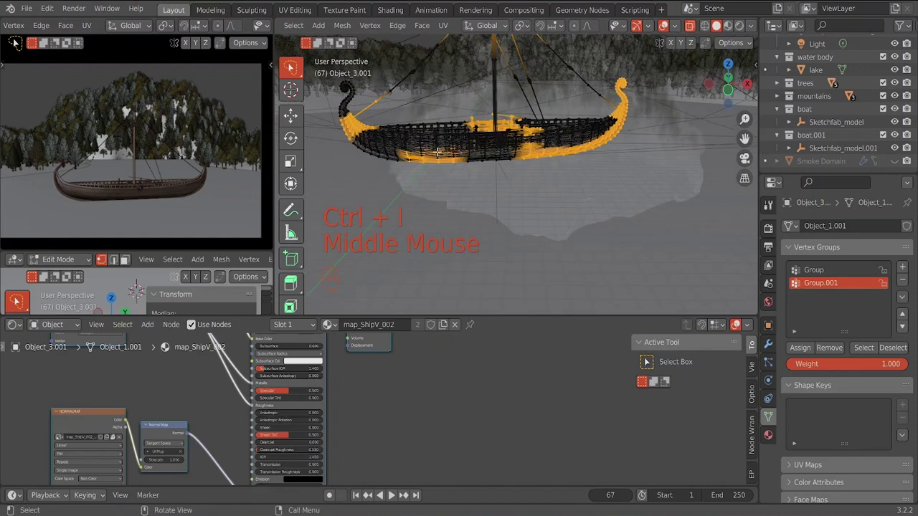
mouse_move(369, 68)
shift+mouse_down()
mouse_move(326, 68)
mouse_move(322, 81)
mouse_move(377, 93)
shift+mouse_up()
mouse_move(443, 121)
shift+mouse_down()
mouse_move(395, 127)
mouse_move(395, 140)
mouse_move(448, 123)
shift+mouse_up()
mouse_move(386, 142)
shift+mouse_down()
mouse_move(365, 141)
mouse_move(357, 165)
shift+mouse_up()
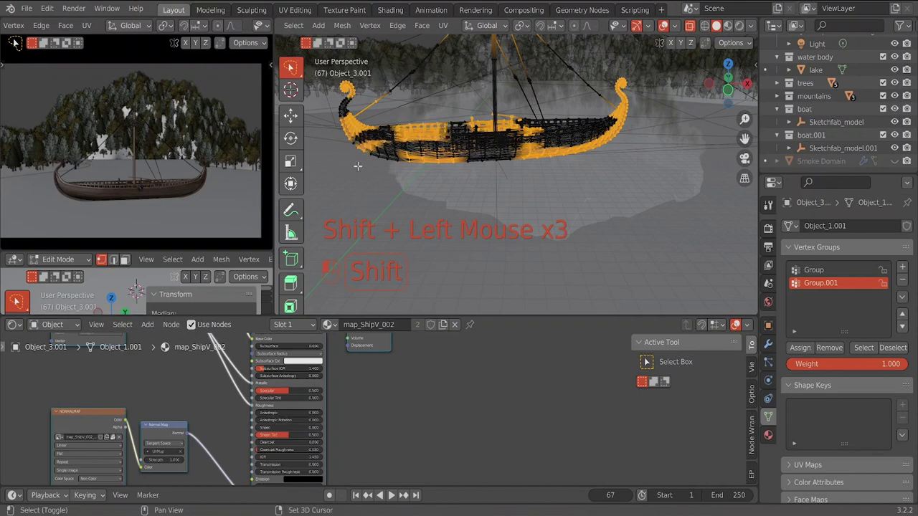
shift+click(577, 115)
Step: Invert the selection, add a yard section on each side of the mast plus the mast's tip, and invert it again
shift+middle_drag(561, 234, 548, 177)
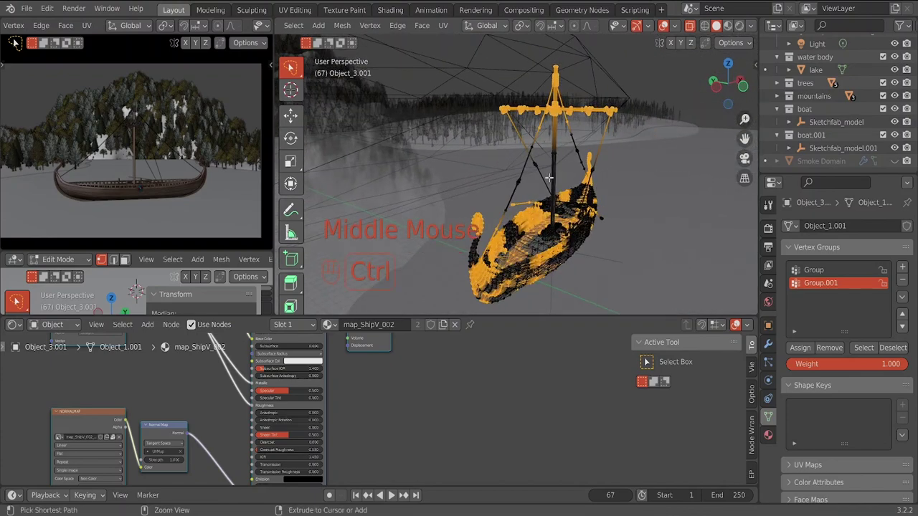
key(ctrl+i)
shift+click(527, 102)
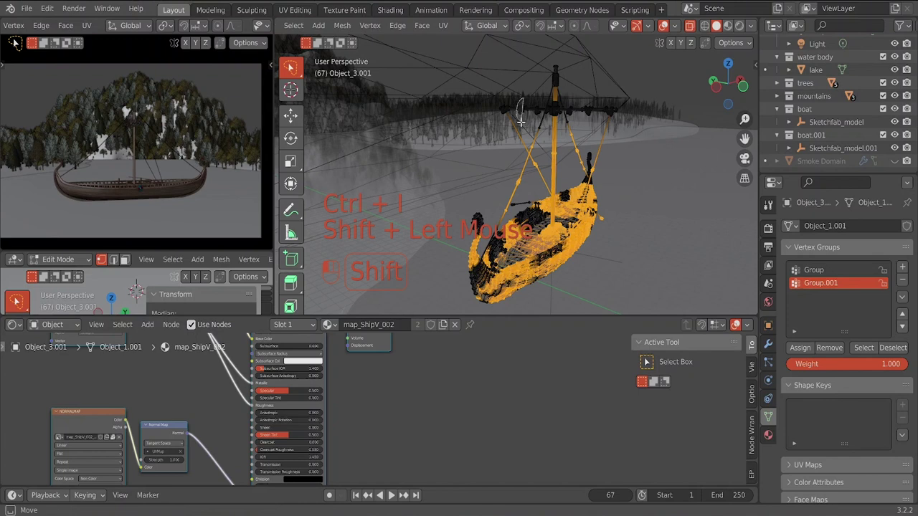
shift+click(606, 100)
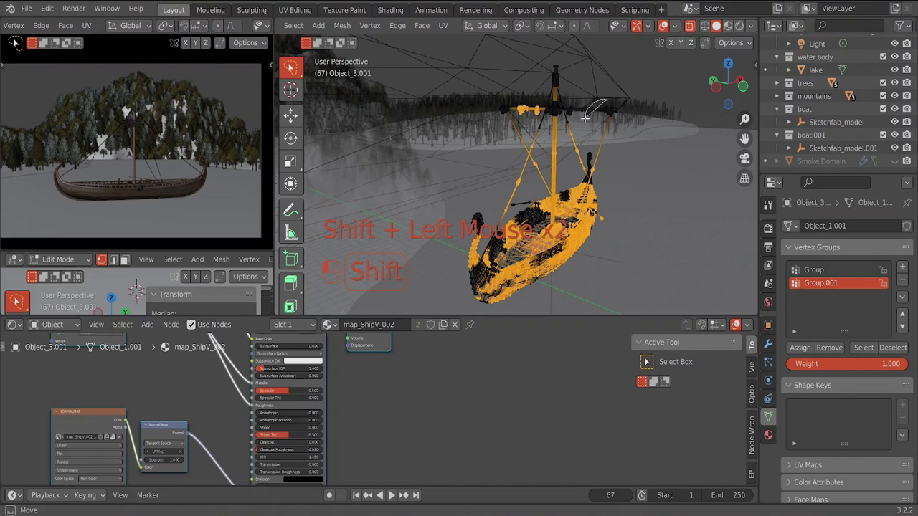
key(ctrl+i)
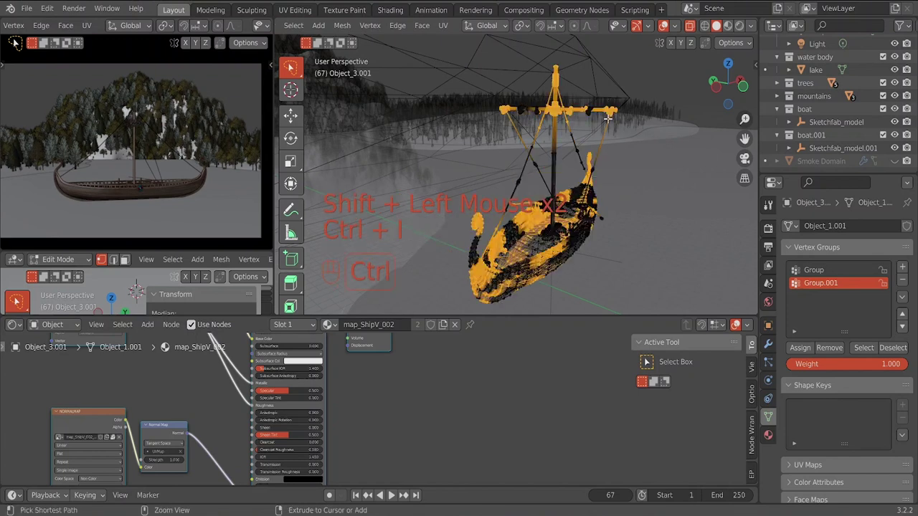
key(ctrl+i)
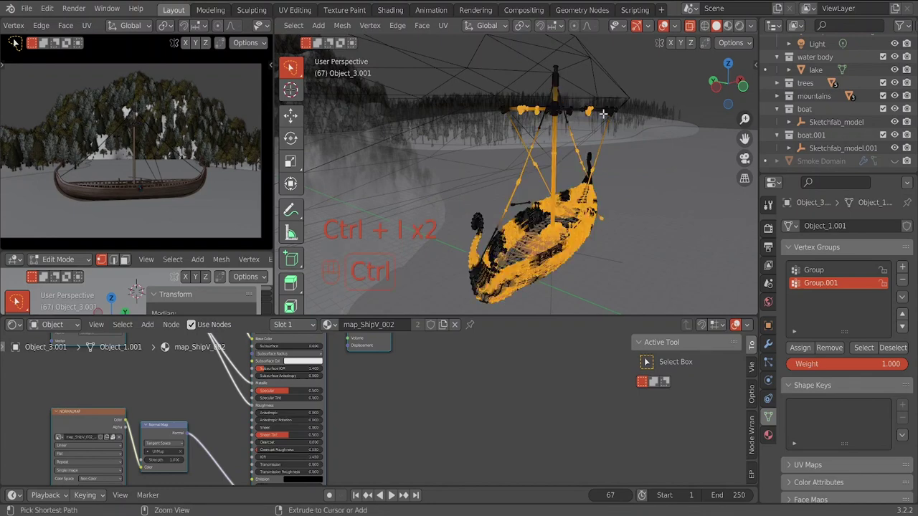
shift+click(550, 56)
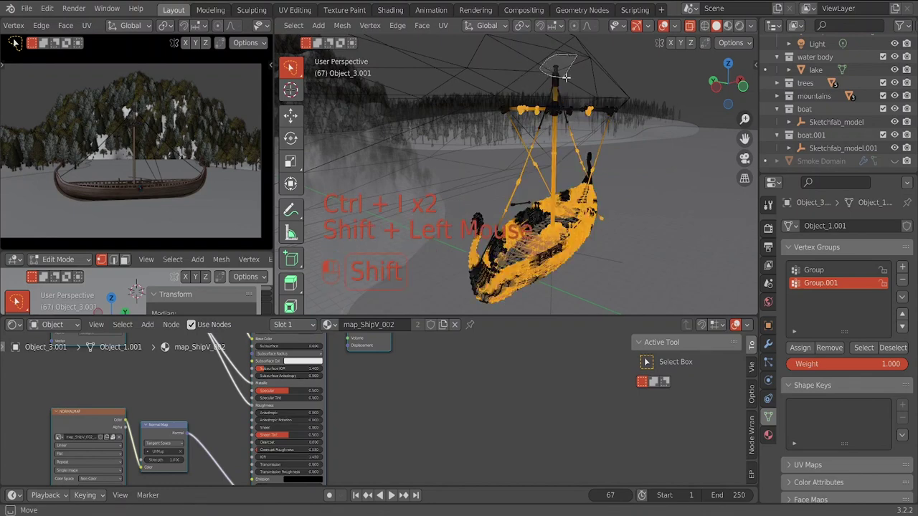
key(ctrl+i)
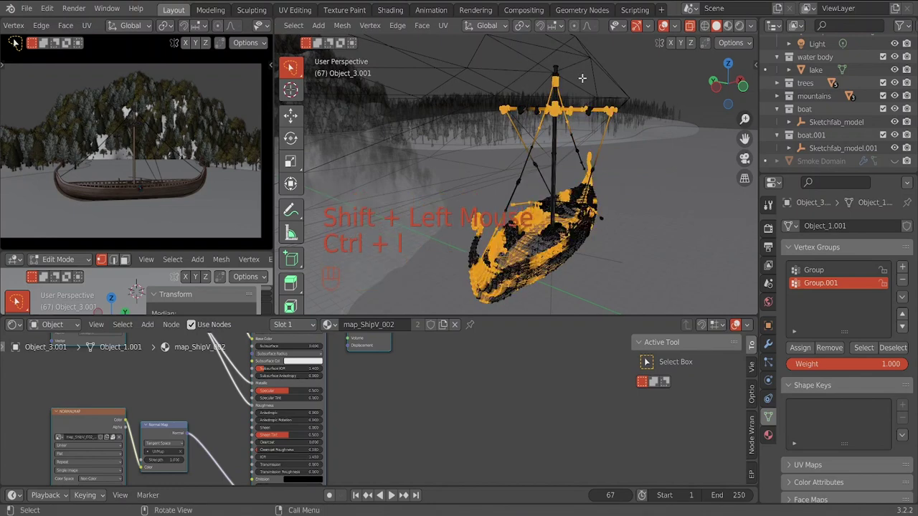
Step: Invert the selection, add the stern-side strip along the bottom of the hull, and invert it again
middle_drag(672, 164, 415, 177)
middle_drag(672, 165, 511, 207)
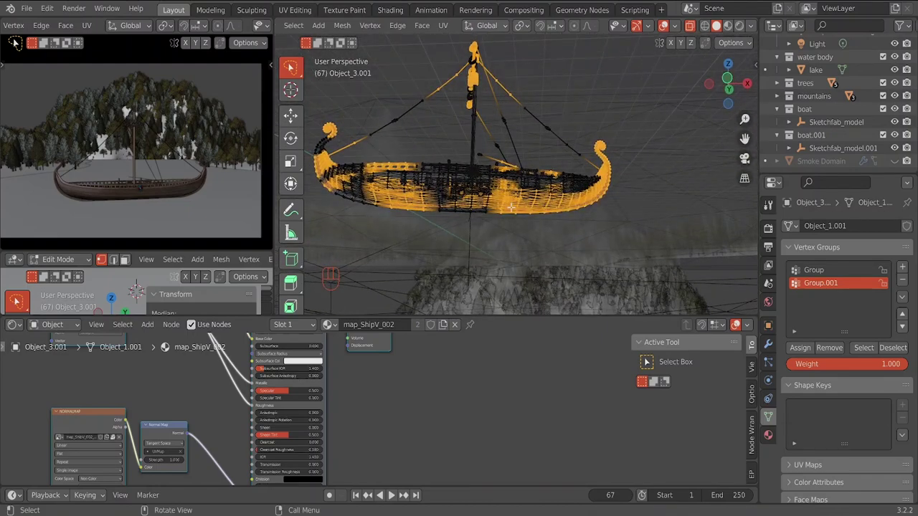
key(ctrl)
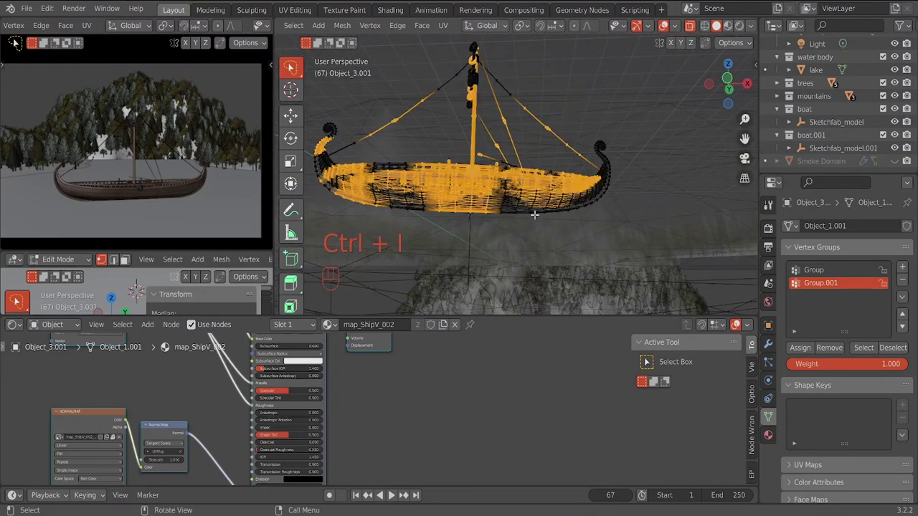
mouse_move(582, 228)
middle_down()
mouse_move(609, 244)
mouse_move(576, 242)
mouse_move(573, 254)
mouse_move(565, 228)
middle_up()
scroll(573, 253, up, 2)
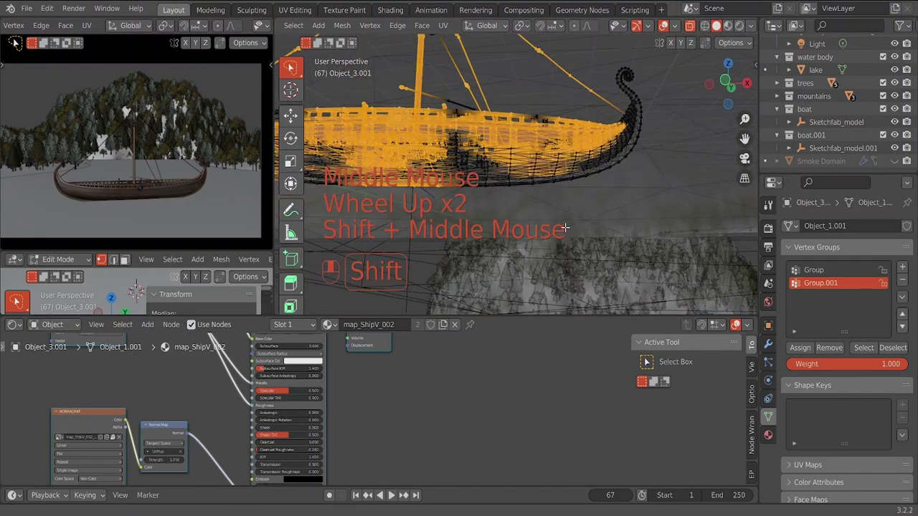
shift+click(628, 158)
shift+drag(518, 185, 674, 232)
key(ctrl+i)
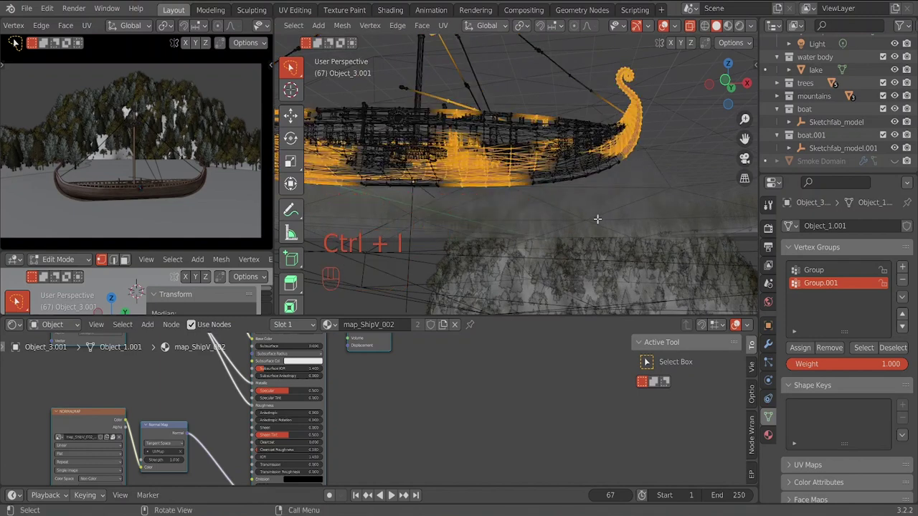
Step: Save the file and inspect the current vertex selection from above the deck
middle_drag(552, 194, 606, 254)
key(ctrl+s)
scroll(550, 228, down, 3)
scroll(574, 215, up, 2)
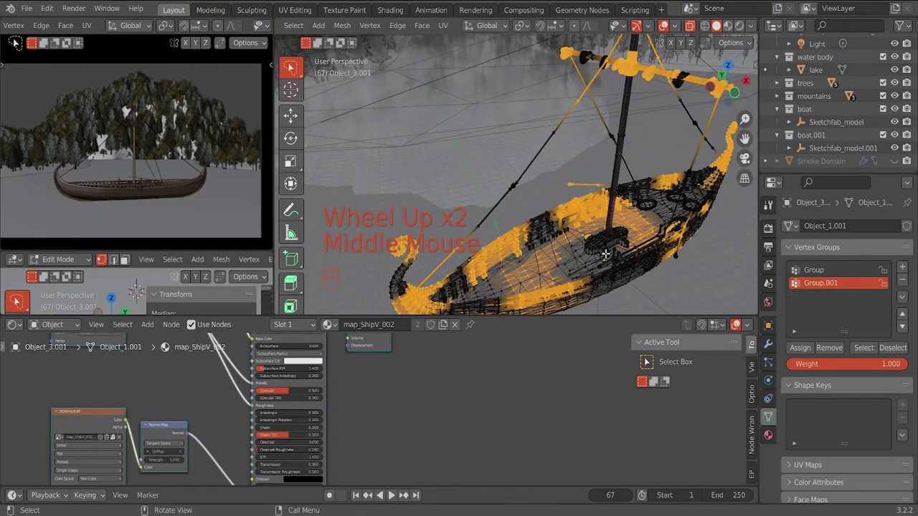
Step: Invert the vertex selection twice and extend it with the full mast
key(ctrl+l)
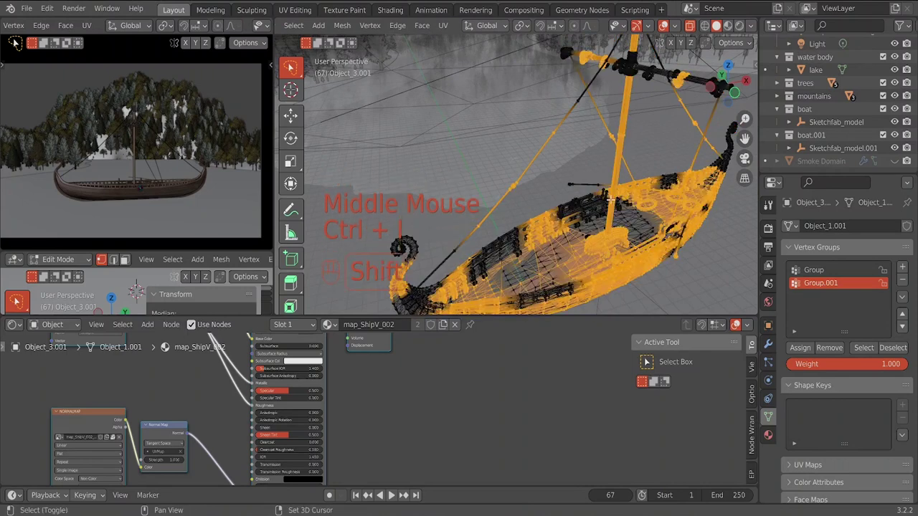
middle_drag(645, 132, 627, 91)
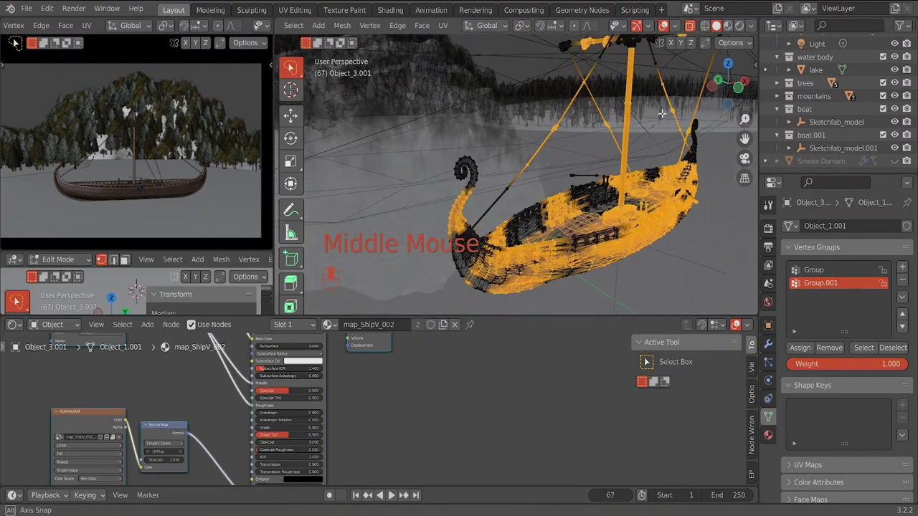
shift+click(626, 91)
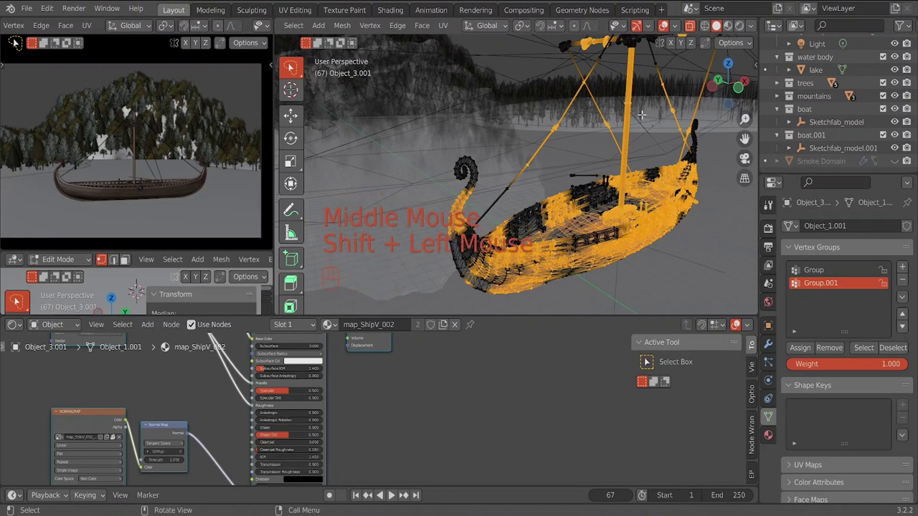
key(ctrl+i)
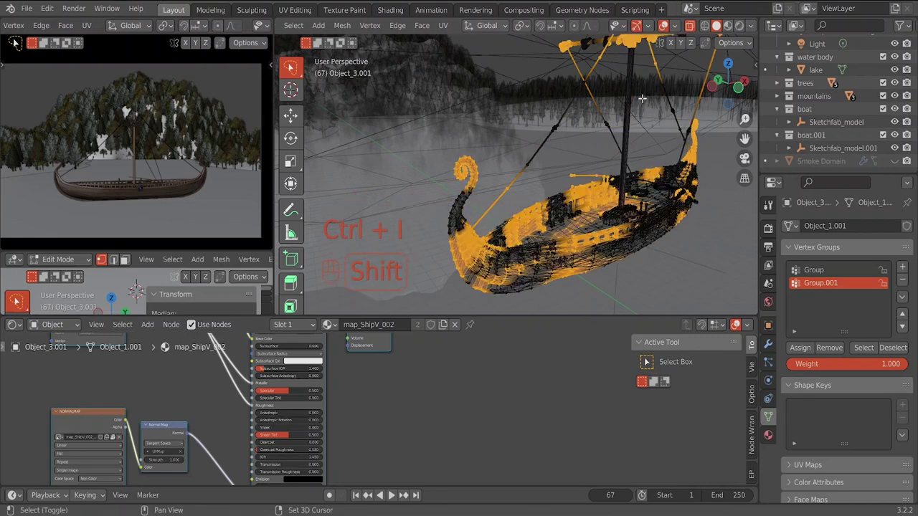
shift+click(611, 111)
shift+click(625, 129)
scroll(653, 143, down, 2)
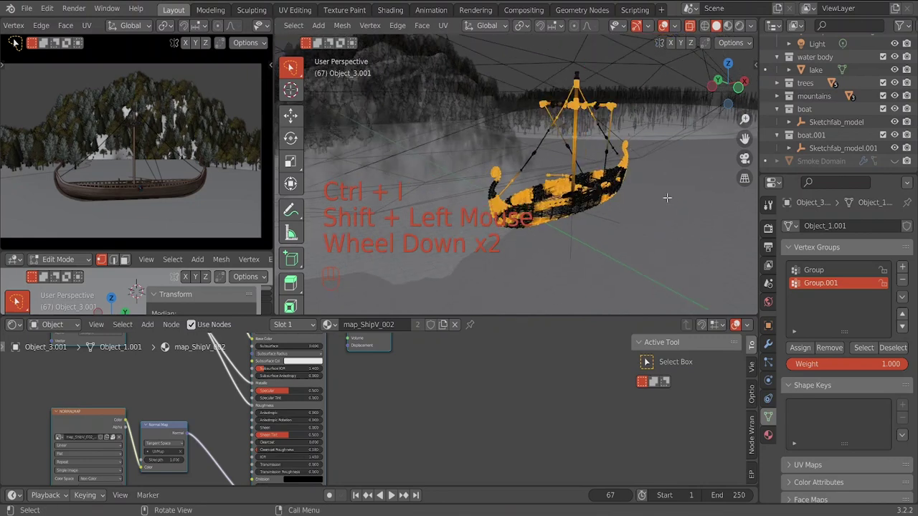
middle_drag(653, 143, 613, 204)
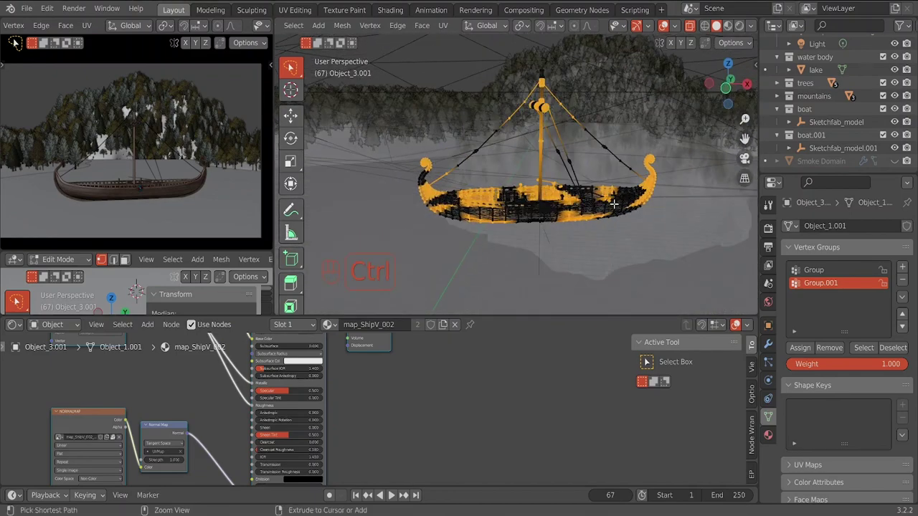
Step: Invert the selection to the mast, ropes and patchy hull sections, assign it to Group.001, and check the group by deselecting and reselecting it
key(ctrl+i)
middle_drag(613, 237, 555, 233)
key(ctrl+i)
scroll(533, 232, up, 2)
key(ctrl+i)
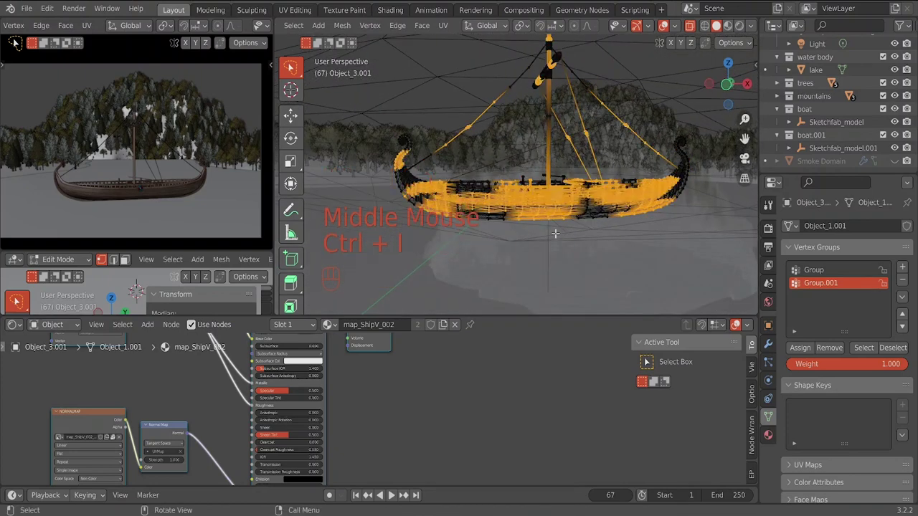
click(893, 349)
click(868, 349)
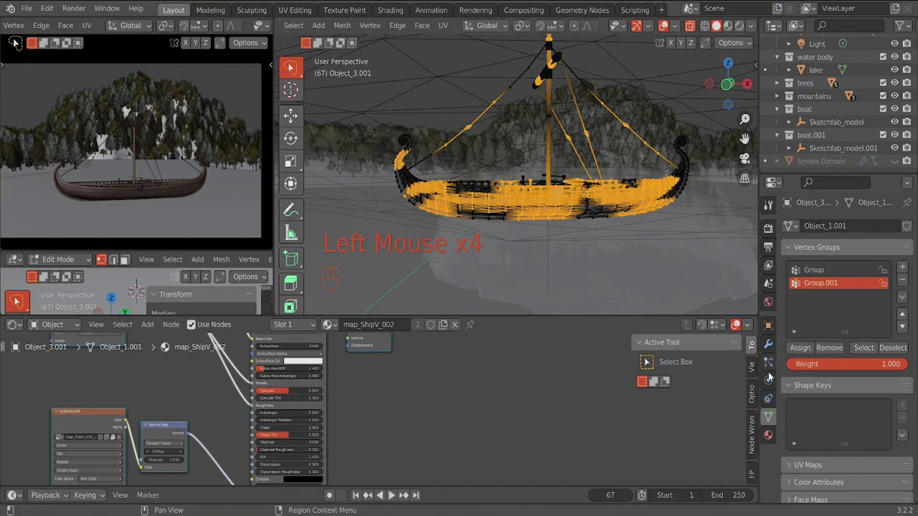
Step: Unhide the Smoke Domain and set the boat's fire flow vertex group to Group.001 in its fluid physics settings
click(895, 165)
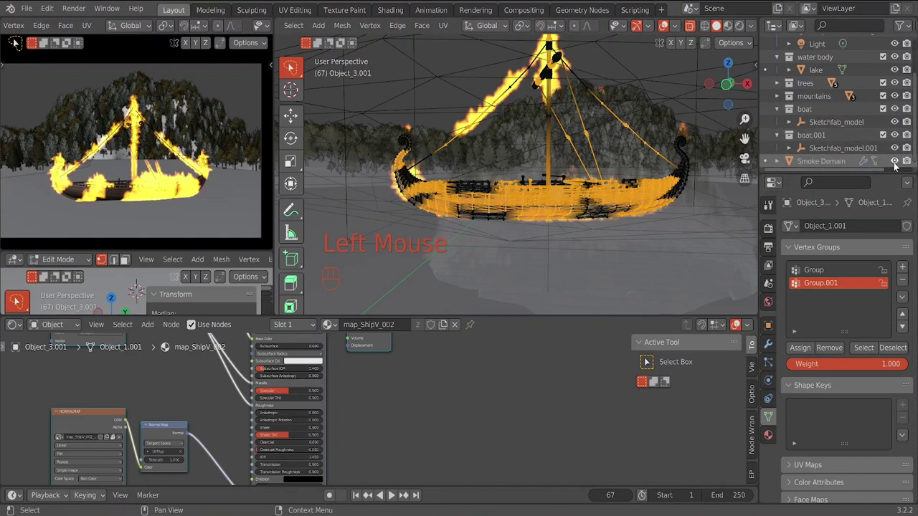
click(768, 400)
scroll(531, 194, down, 5)
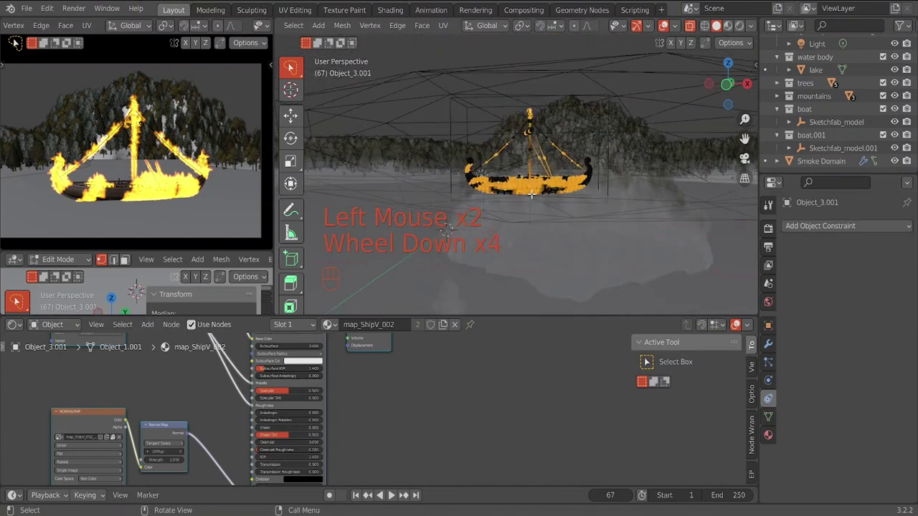
scroll(608, 193, up, 2)
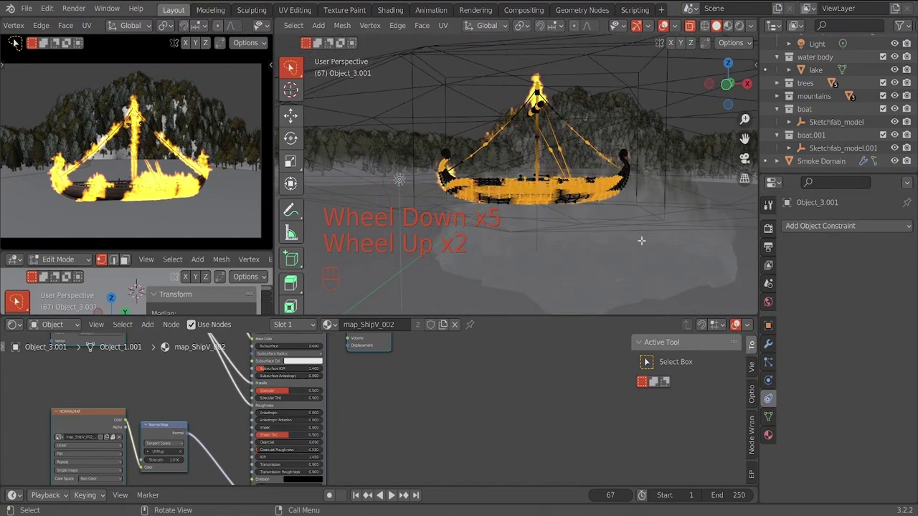
click(766, 379)
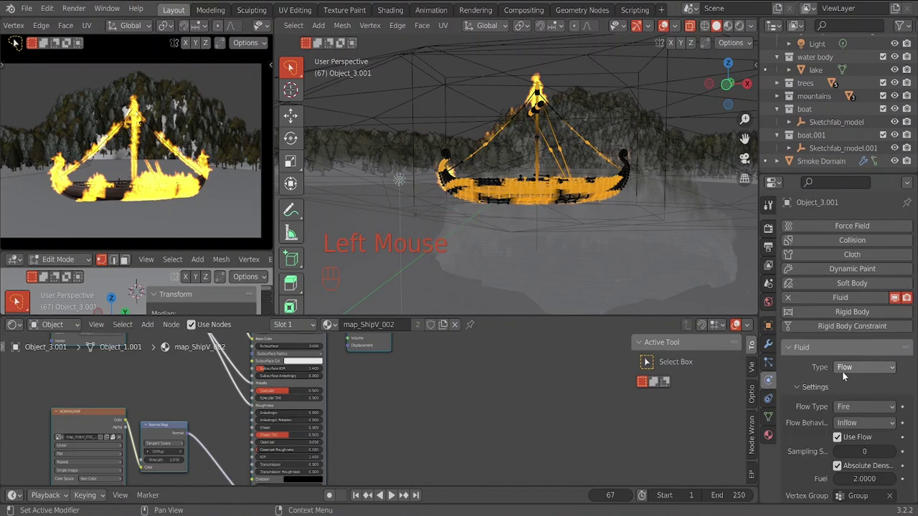
scroll(843, 376, down, 3)
scroll(834, 380, down, 3)
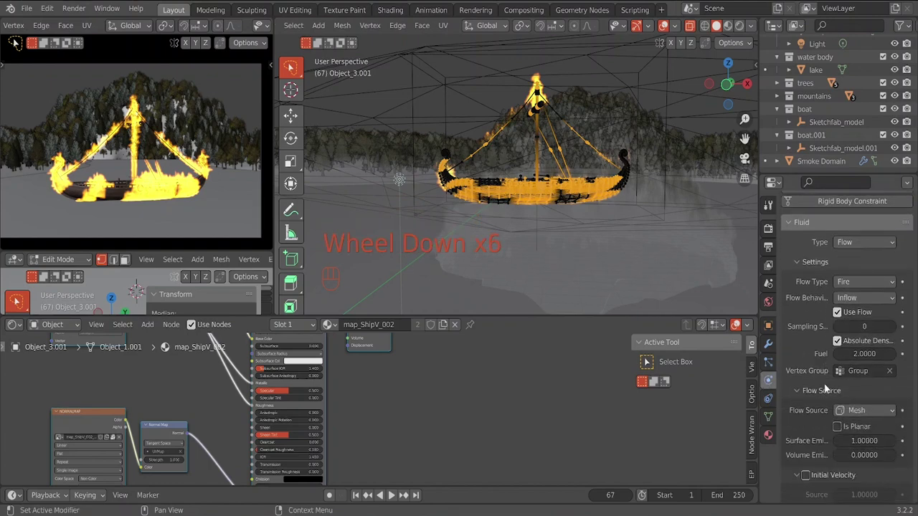
scroll(822, 381, down, 2)
click(855, 350)
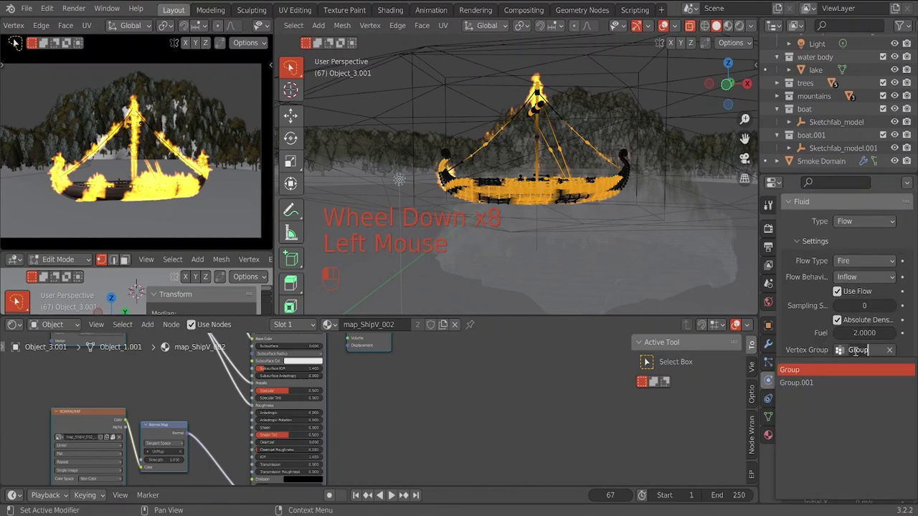
click(795, 383)
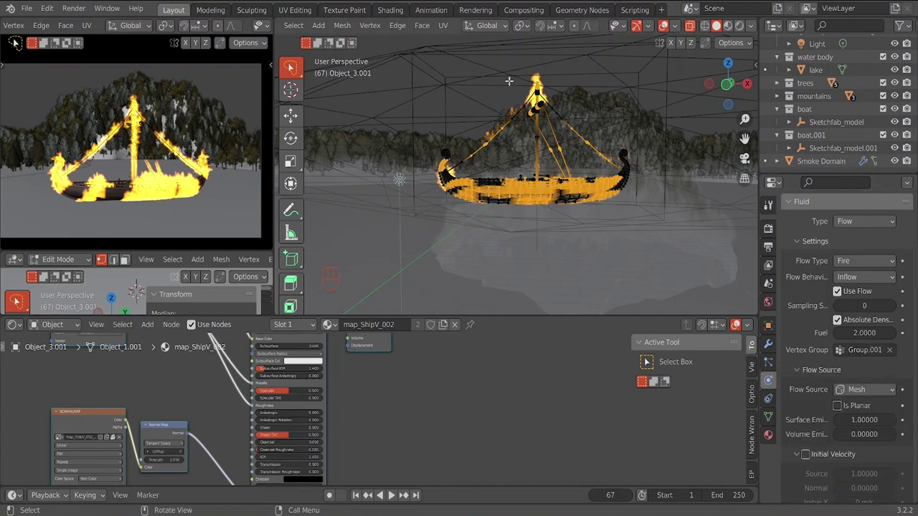
Step: Return the boat to Object Mode, free the Smoke Domain's old simulation data and bake it again
click(819, 161)
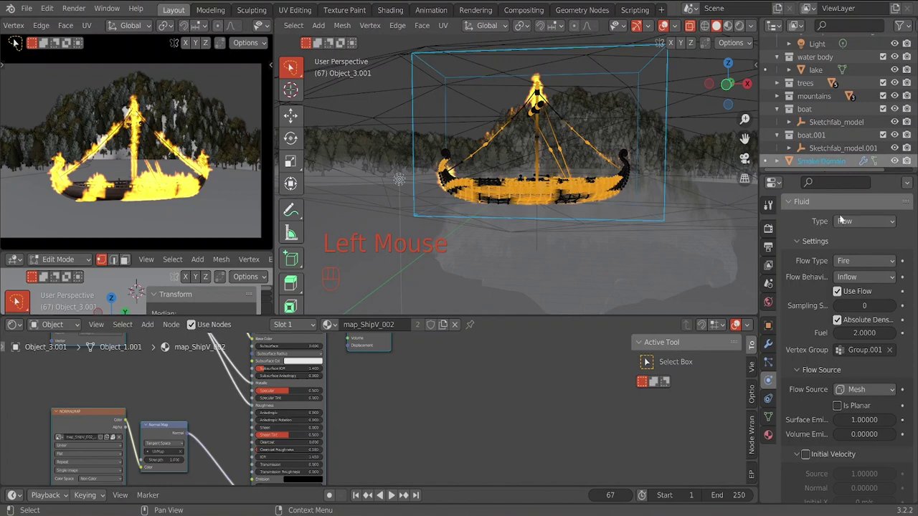
scroll(308, 26, up, 6)
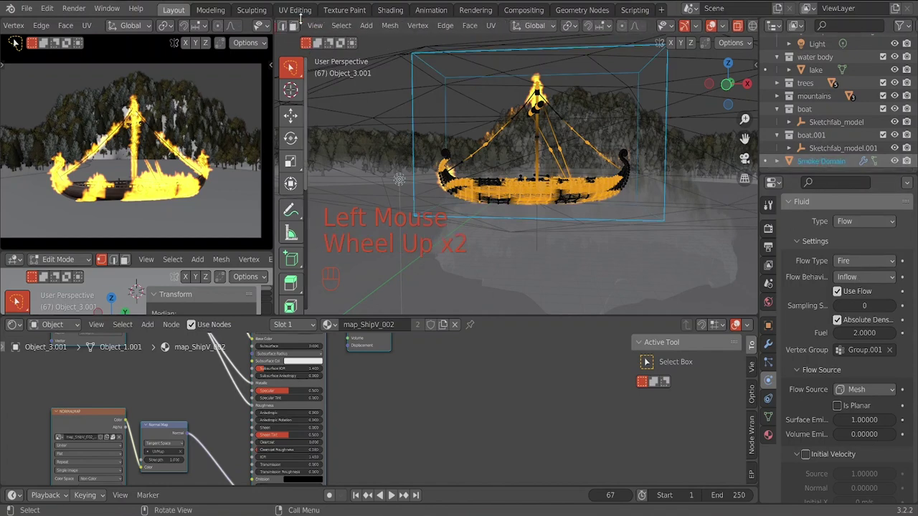
click(308, 27)
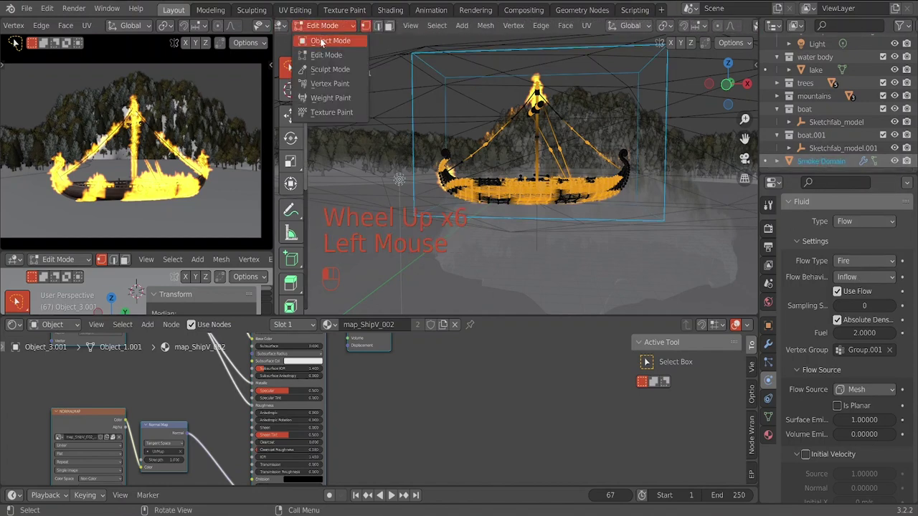
click(324, 39)
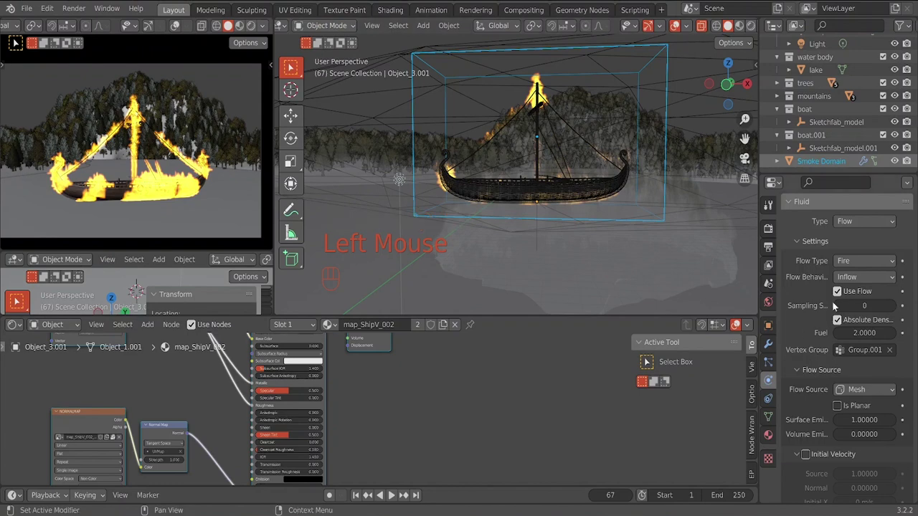
click(822, 161)
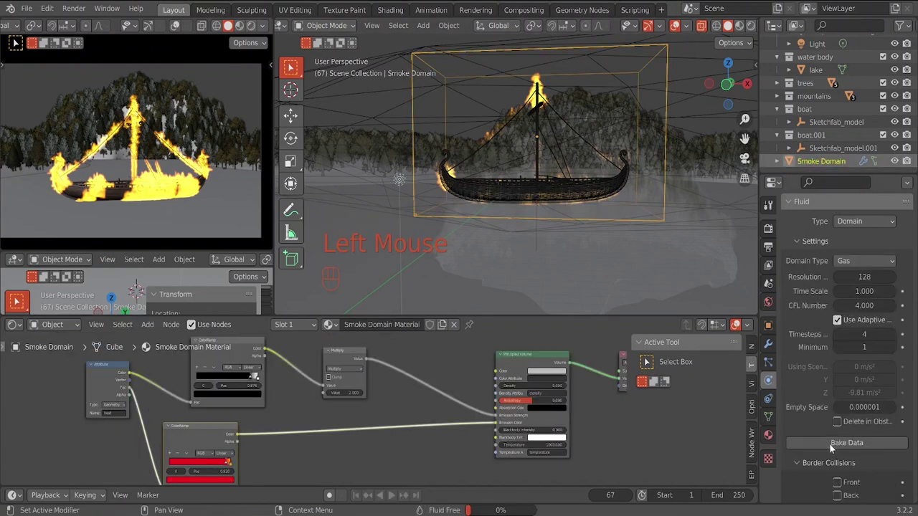
click(828, 443)
click(829, 443)
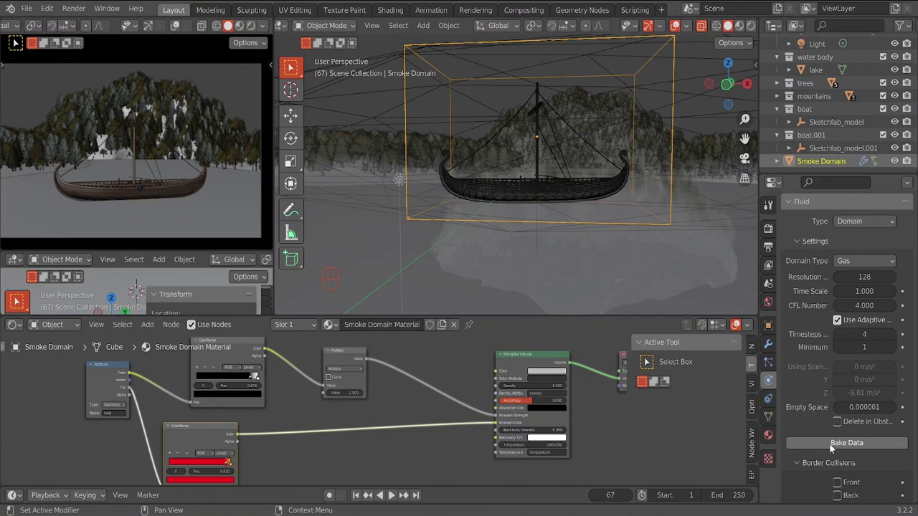
click(833, 443)
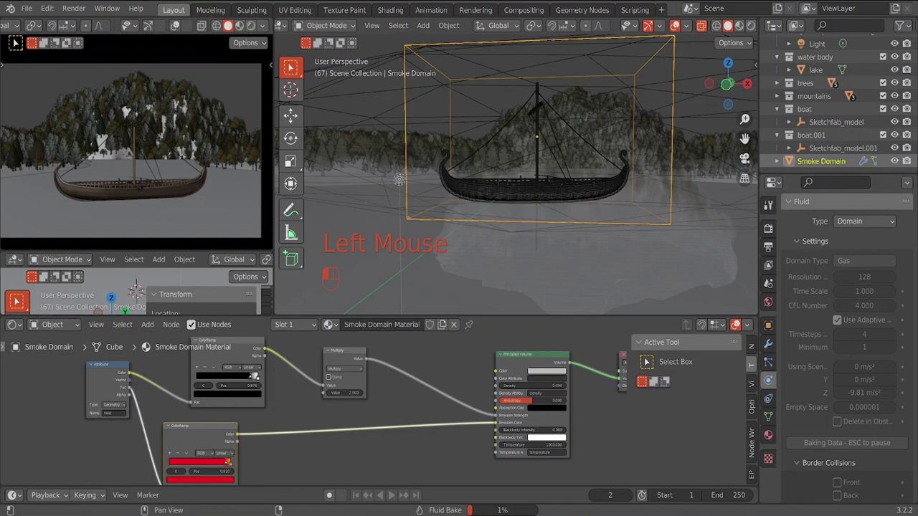
click(600, 464)
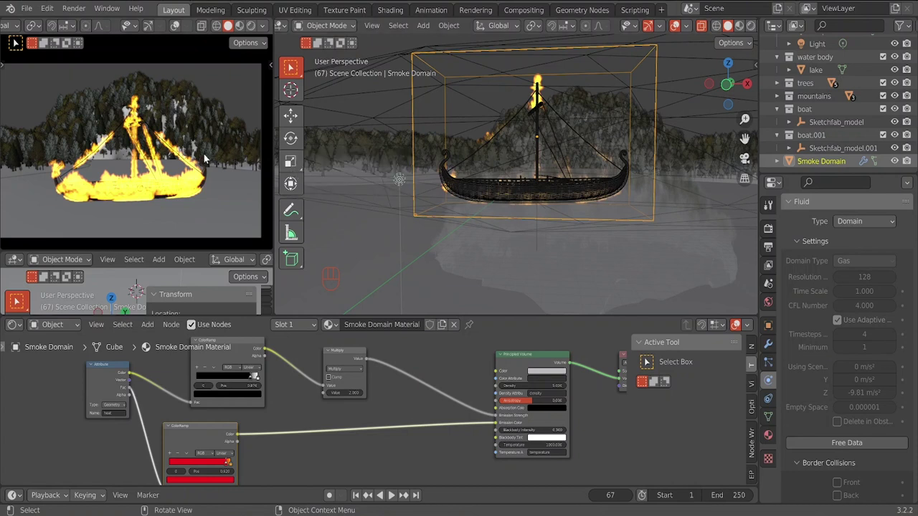
Step: Save the file and preview the burning boat in Rendered shading in the camera view, returning to Solid shading
scroll(182, 178, up, 1)
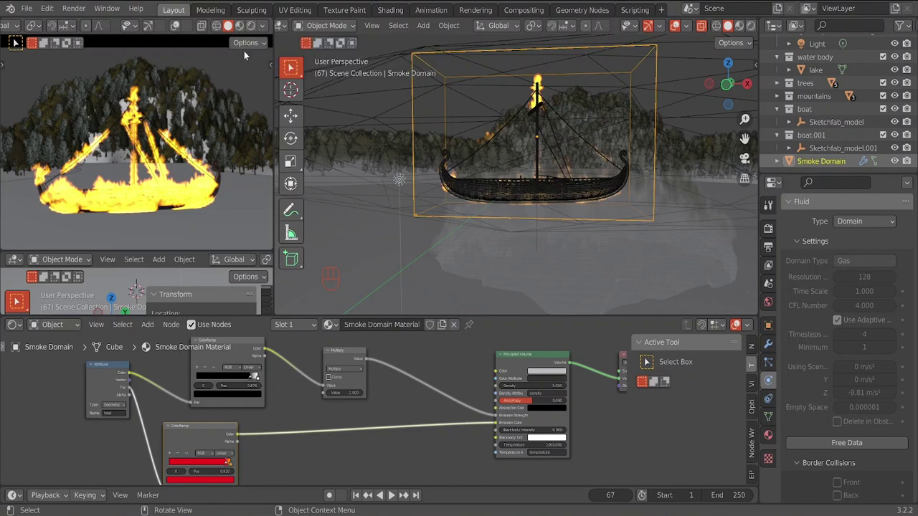
key(ctrl+s)
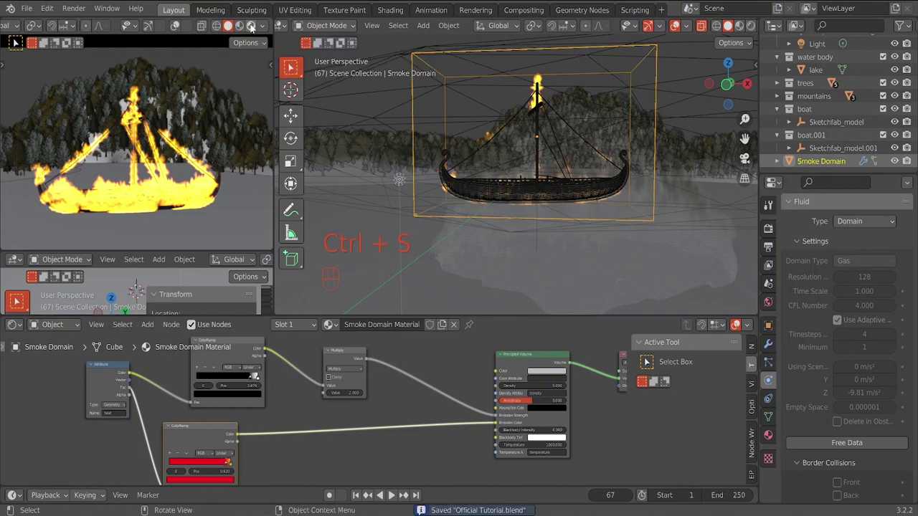
click(250, 26)
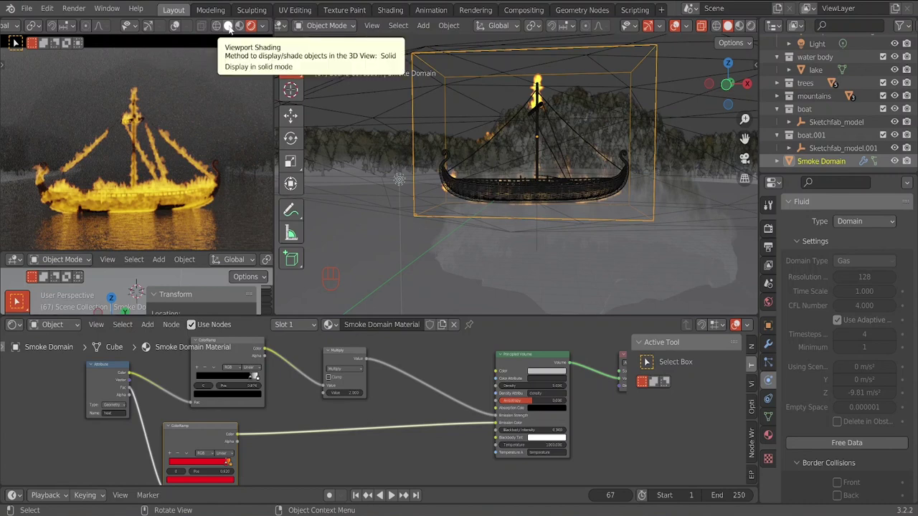
click(228, 26)
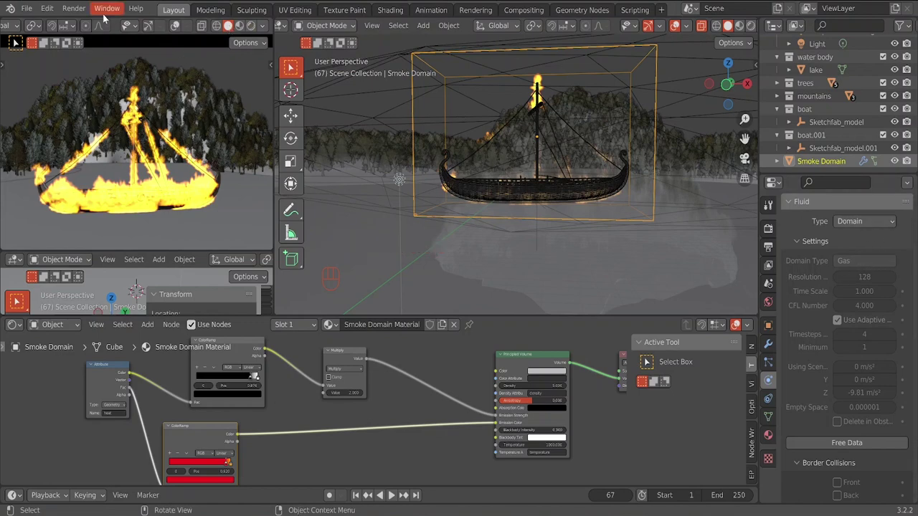
Step: Render a still image of frame 67, inspect the burning boat closely and close the render window
click(74, 8)
click(85, 22)
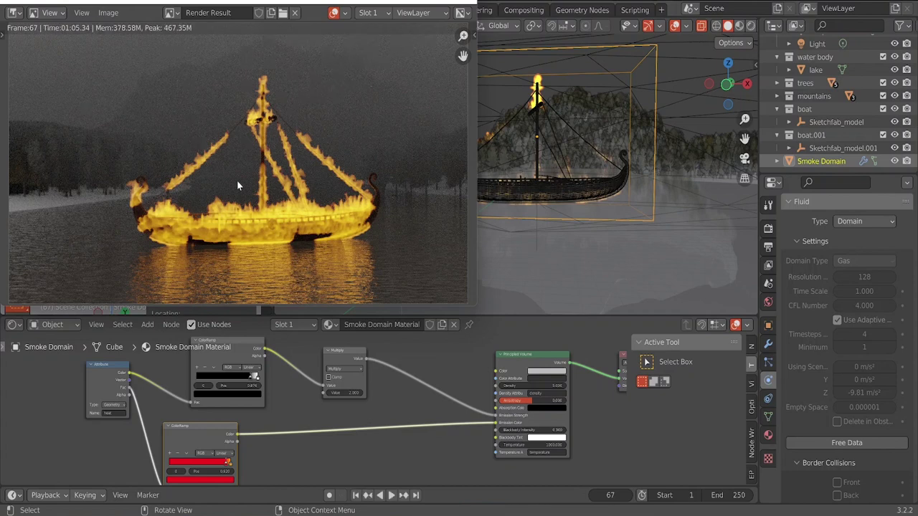
scroll(291, 172, down, 3)
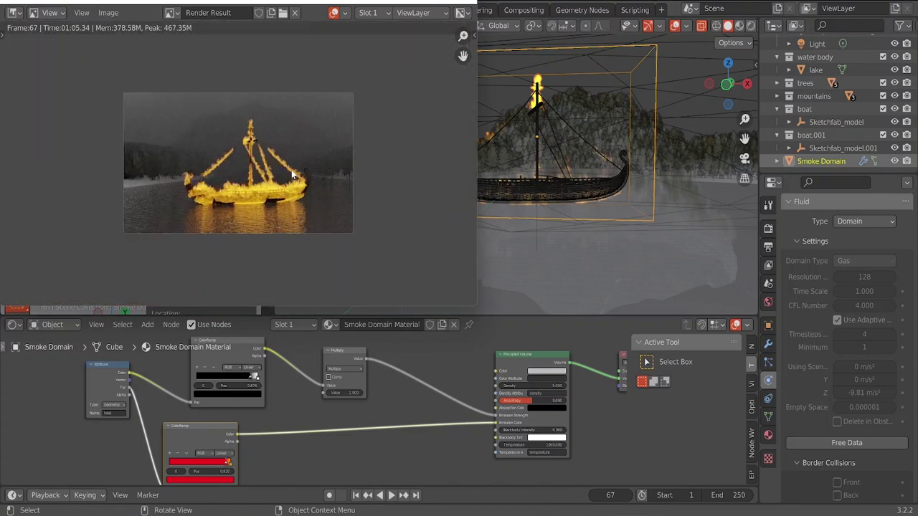
scroll(291, 173, up, 4)
scroll(291, 172, down, 1)
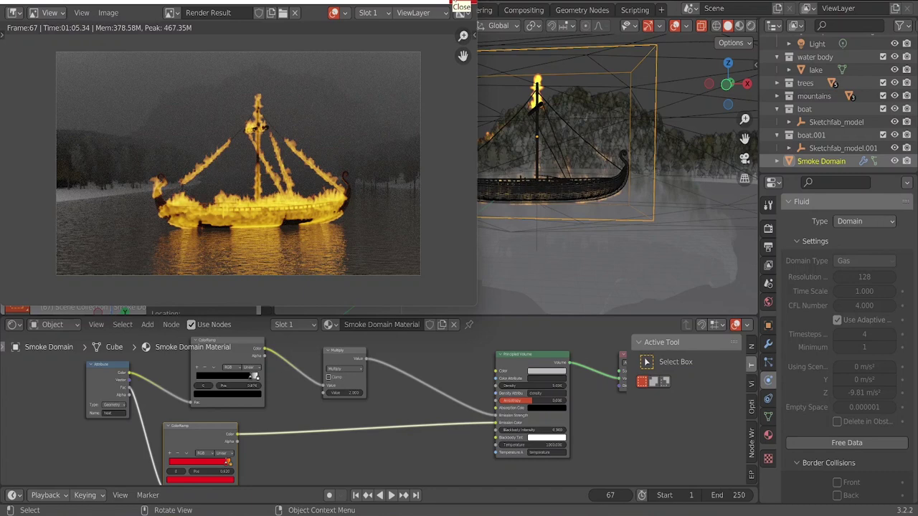
click(459, 9)
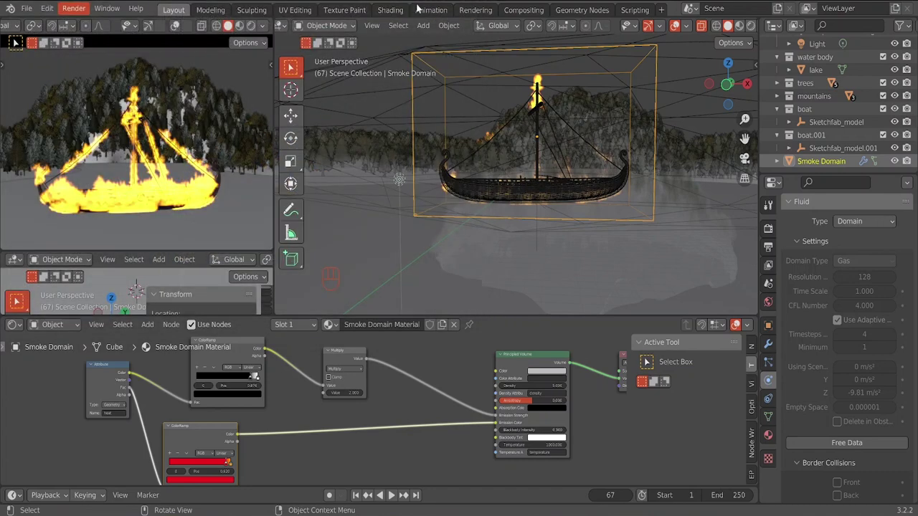
Step: Open the Compositing workspace and enable the use of nodes for the scene
click(516, 14)
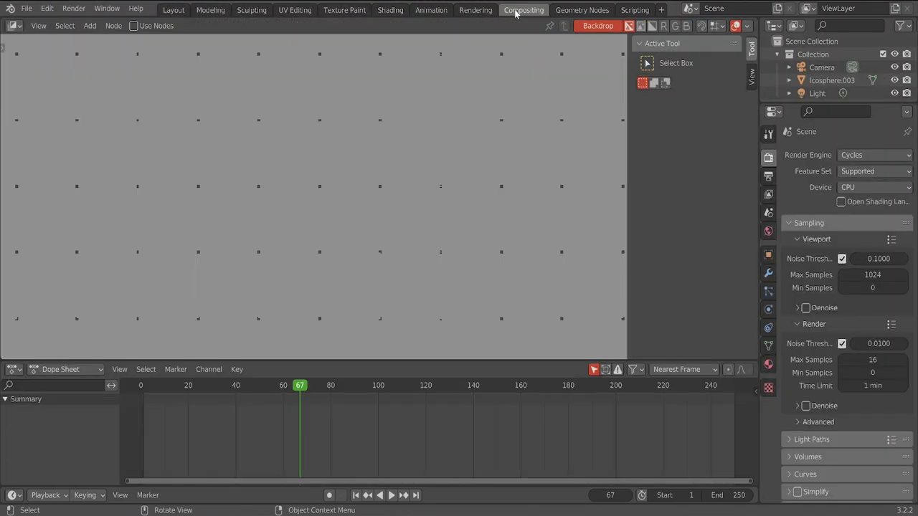
click(133, 26)
middle_drag(460, 105, 387, 179)
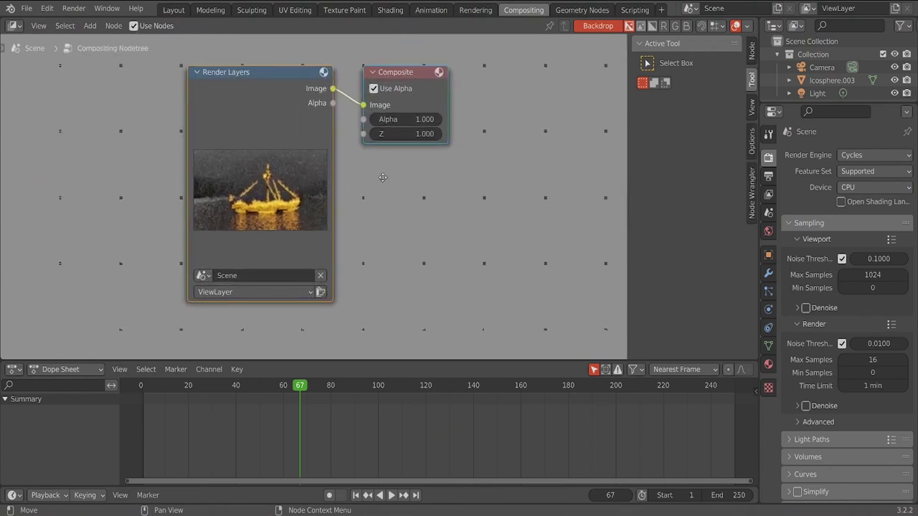
scroll(379, 173, down, 2)
middle_drag(330, 257, 290, 262)
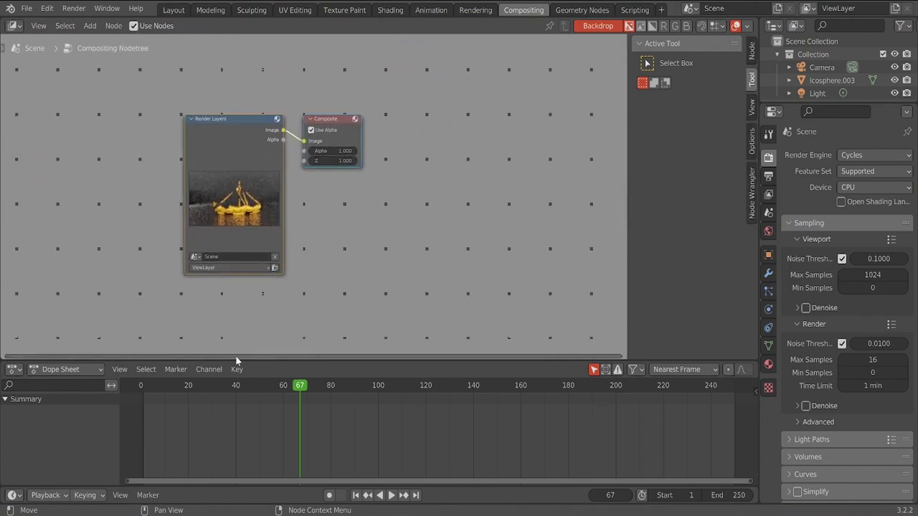
click(12, 370)
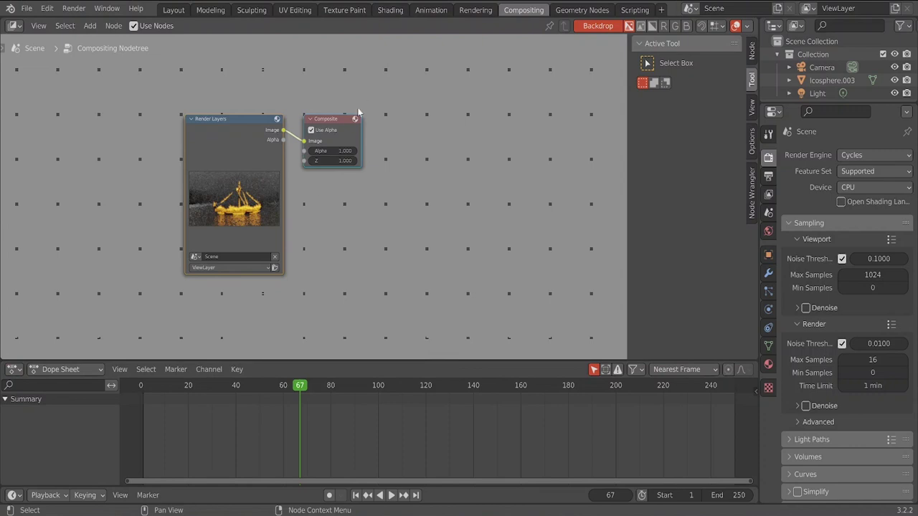
Step: Move the Composite node farther away from Render Layers and add a Viewer node below it
drag(343, 127, 541, 146)
key(shift+a)
click(390, 208)
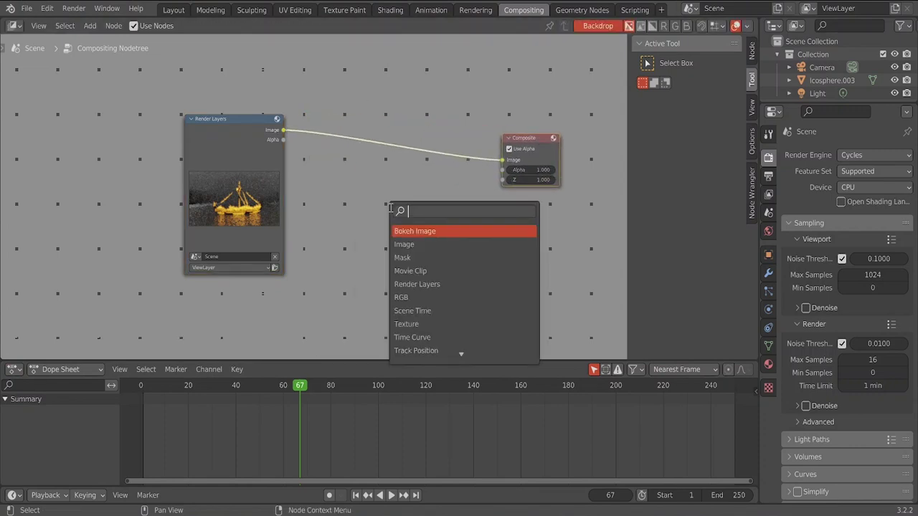
text(view)
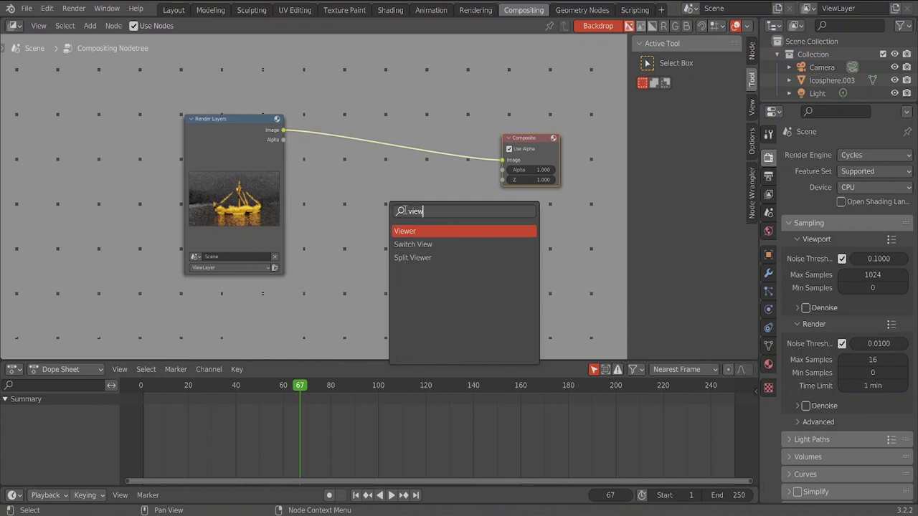
click(436, 230)
click(502, 233)
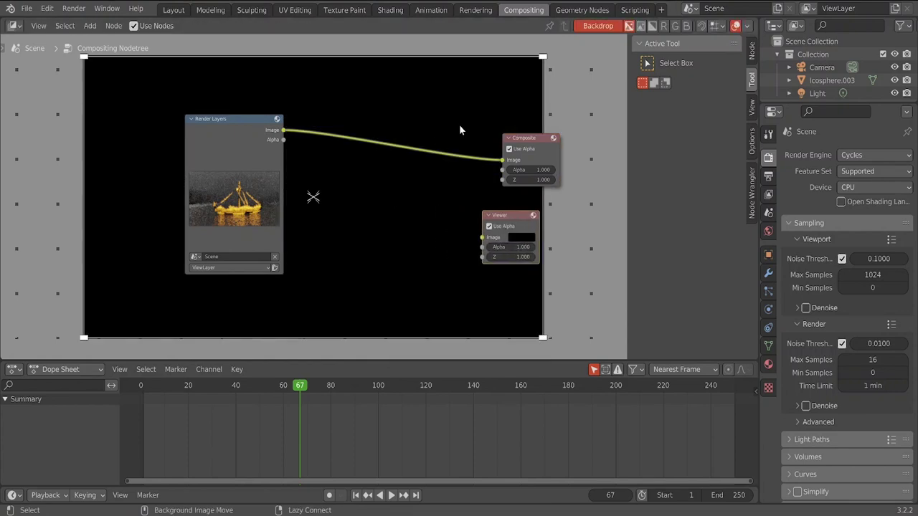
Step: Add a reroute point on the link between Render Layers and Composite and connect it to the Viewer's Image input
mouse_move(459, 125)
alt+right_down()
mouse_move(437, 159)
mouse_move(454, 132)
alt+right_up()
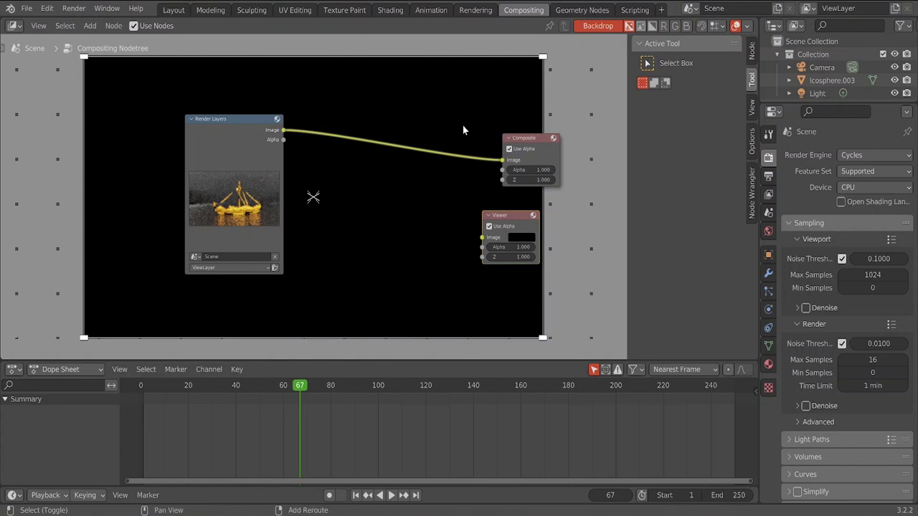
mouse_move(475, 122)
shift+right_down()
mouse_move(454, 129)
mouse_move(427, 170)
mouse_move(413, 228)
shift+right_up()
mouse_move(435, 153)
mouse_down()
mouse_move(452, 223)
mouse_move(485, 241)
mouse_up()
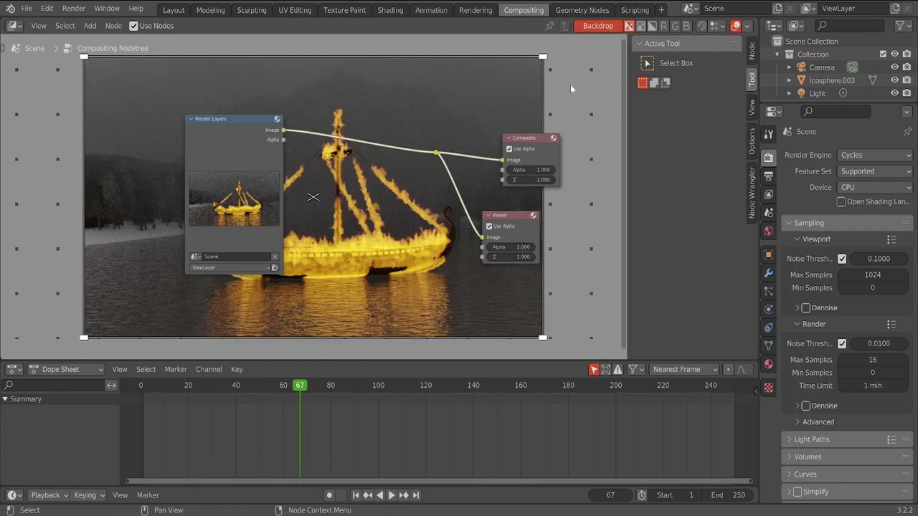
Step: Move the reroute, Composite and Viewer nodes off one side of the backdrop image and Render Layers off the other
drag(570, 84, 418, 285)
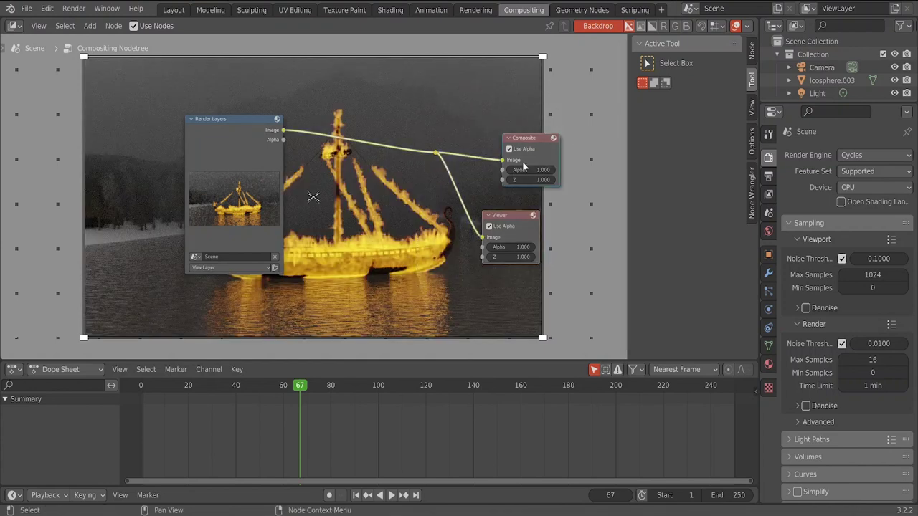
key(g)
click(623, 159)
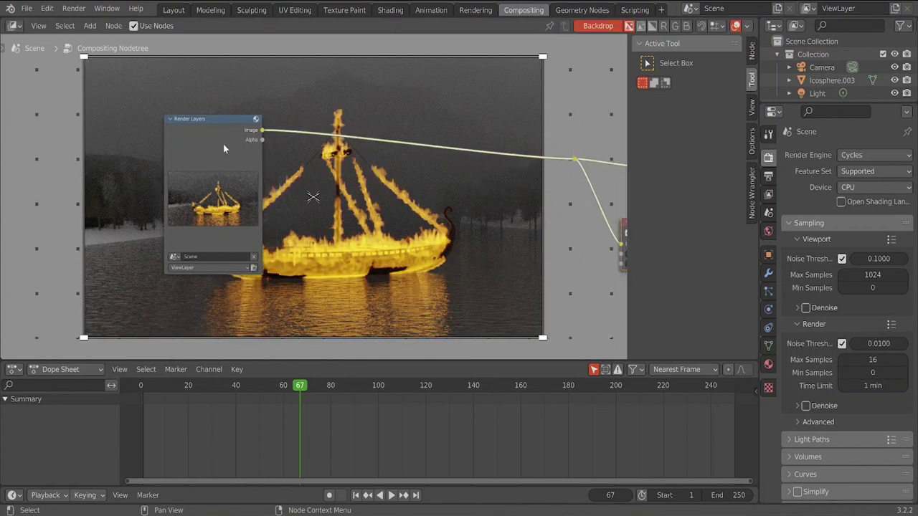
drag(223, 148, 3, 173)
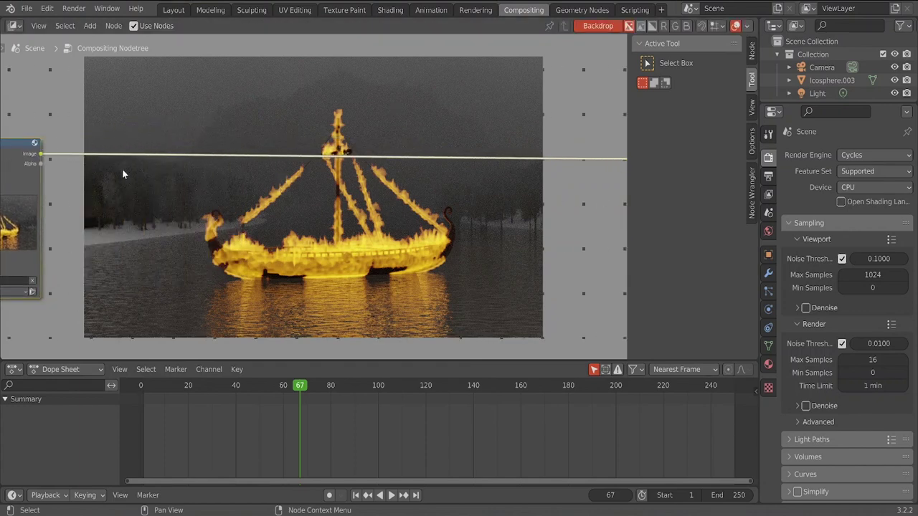
Step: Turn off the compositor backdrop, change the Dope Sheet area to a second Compositor, and enlarge that area
middle_drag(121, 174, 238, 162)
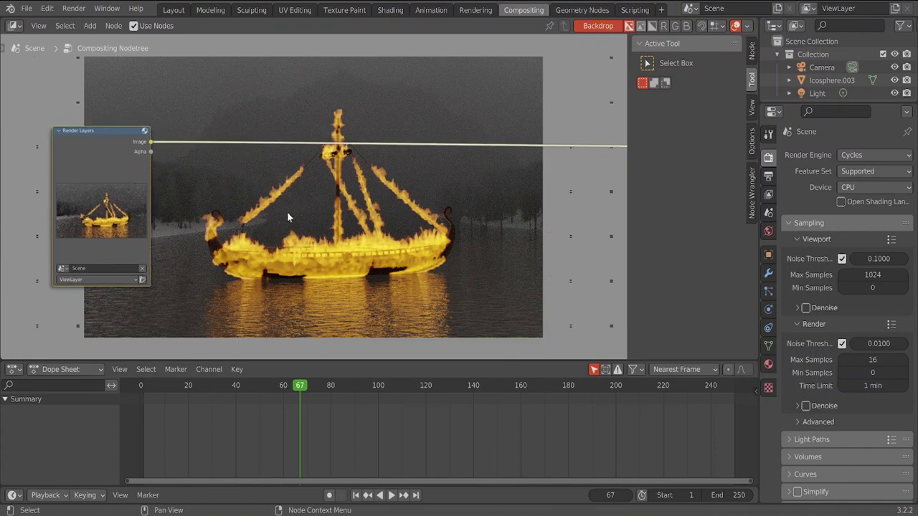
click(598, 26)
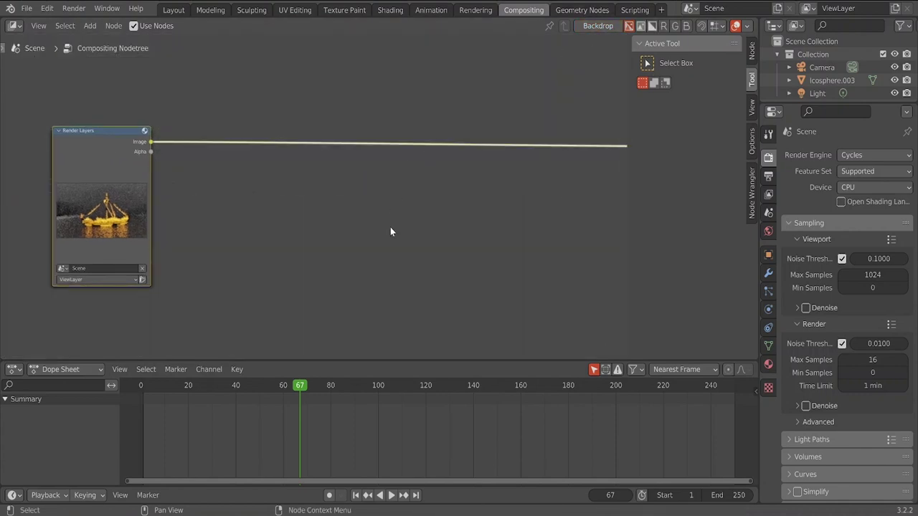
click(13, 370)
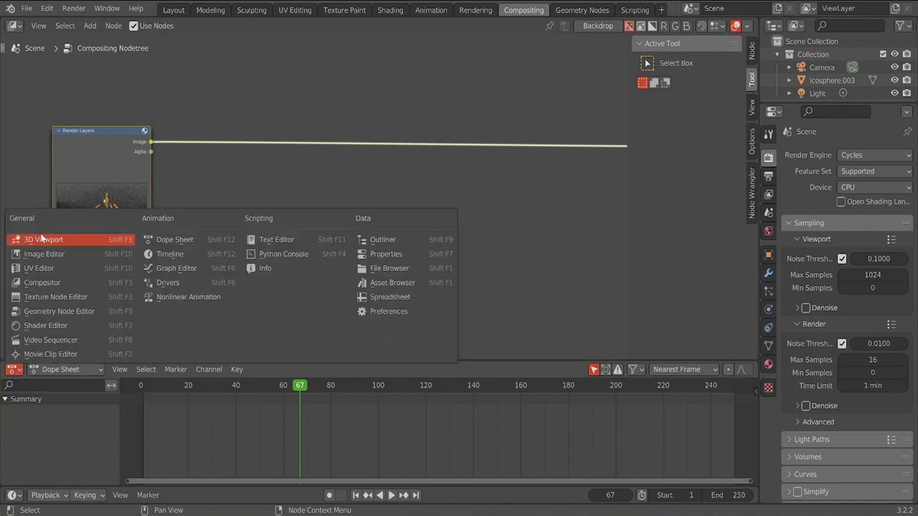
click(42, 283)
scroll(320, 398, up, 1)
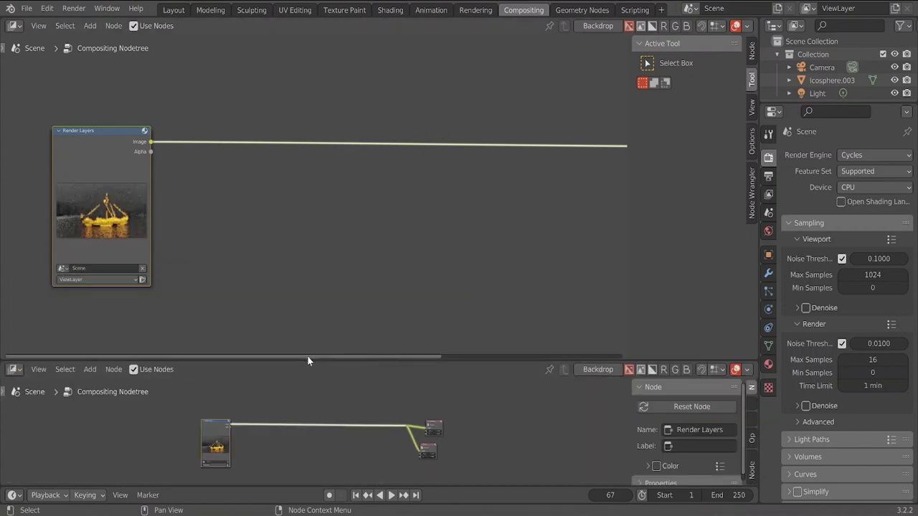
drag(306, 360, 307, 296)
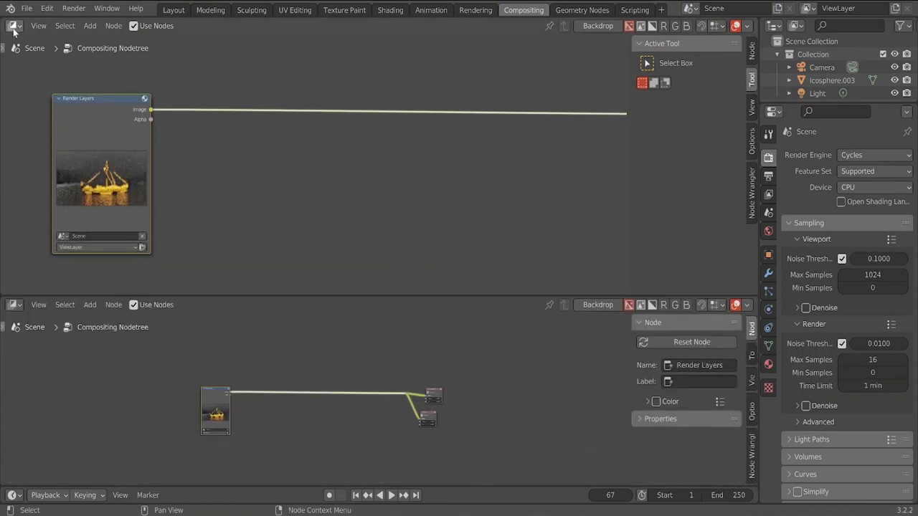
Step: Change the upper Compositor area to an Image Editor and split it into two side-by-side editors
click(13, 27)
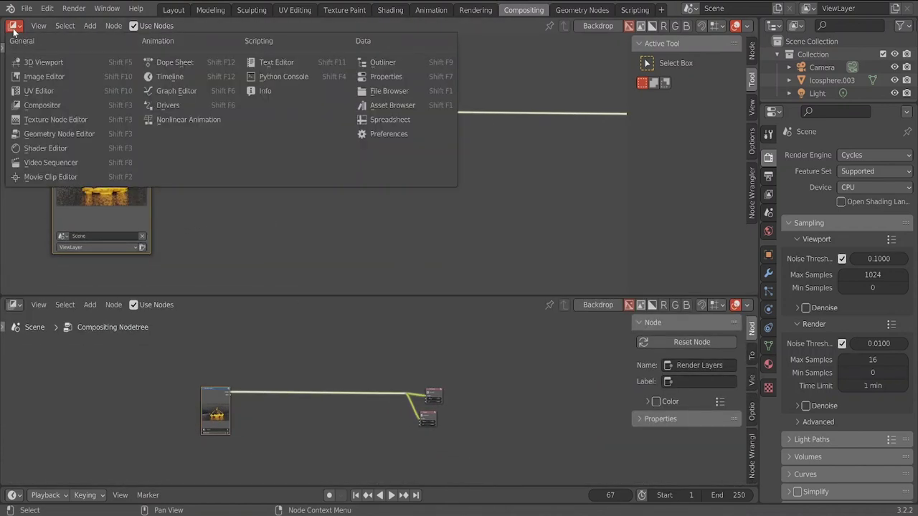
click(40, 76)
drag(3, 20, 334, 72)
Step: Display the Viewer Node image in the first Image Editor and fit it to the area
click(140, 26)
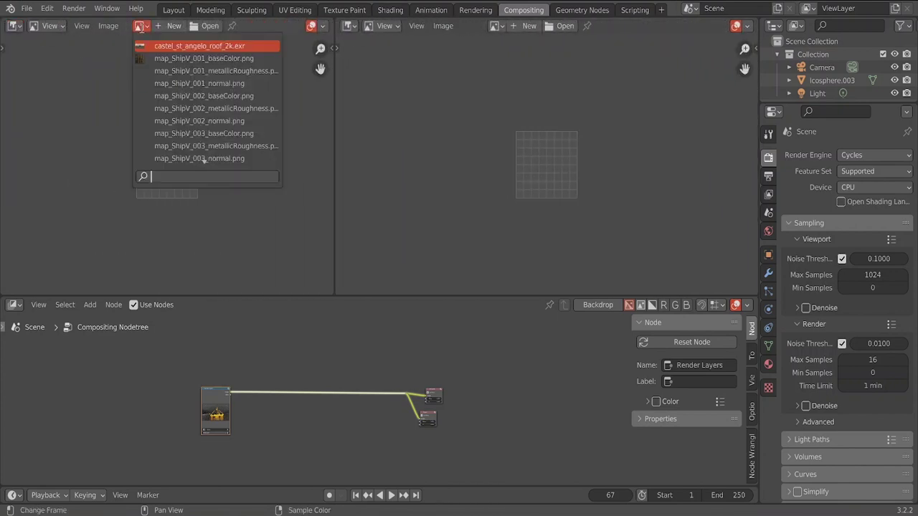
text(vie)
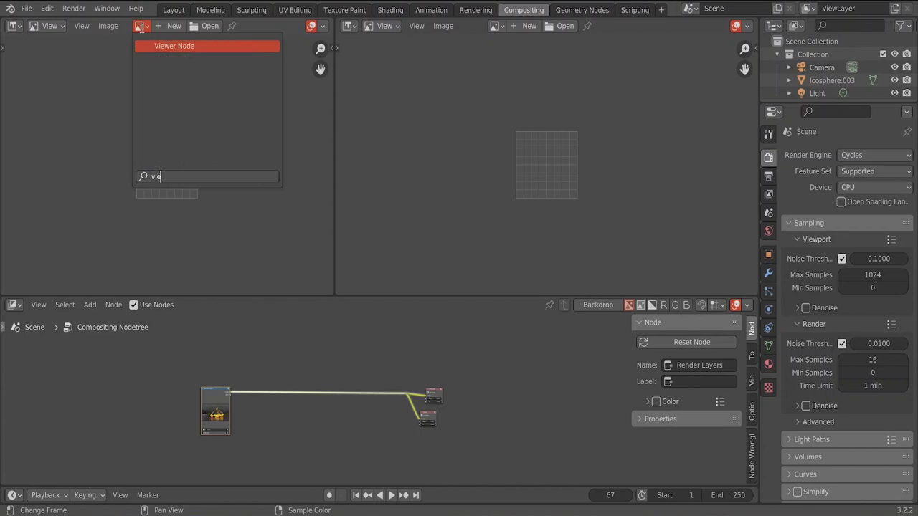
scroll(196, 127, down, 3)
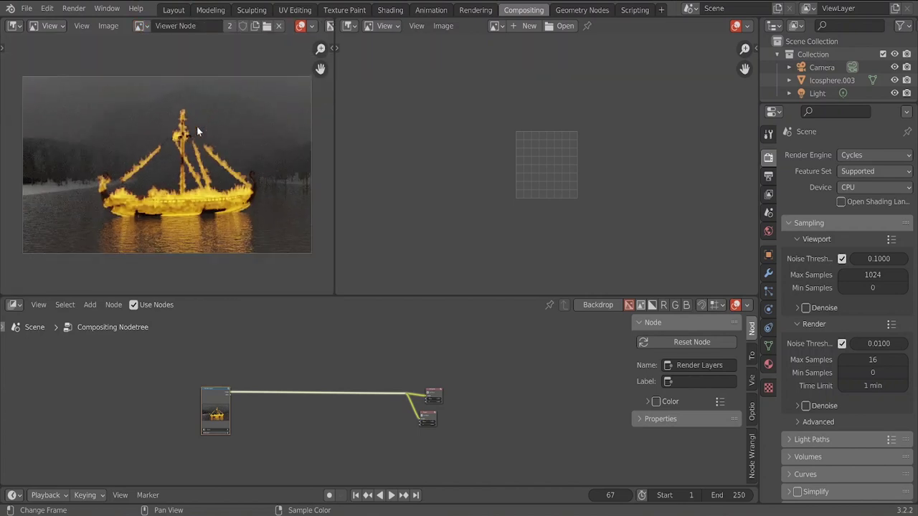
scroll(201, 130, up, 2)
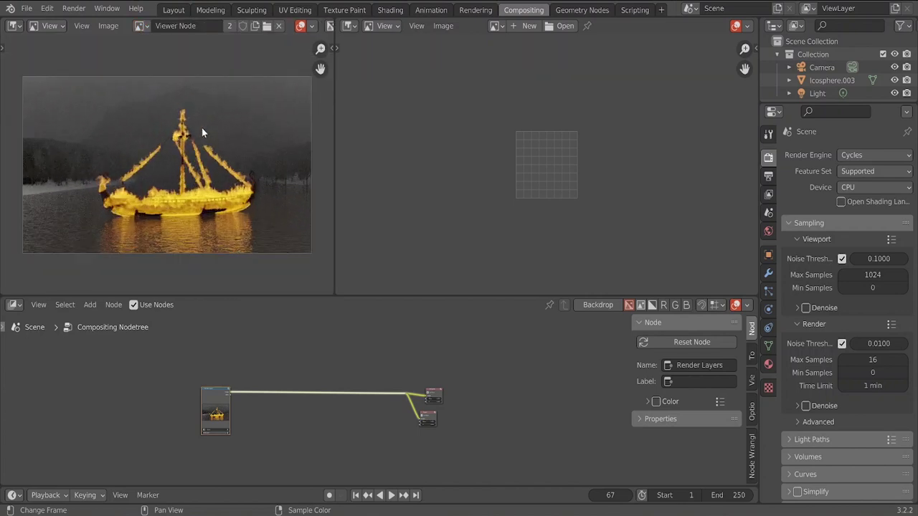
Step: Display the Render Result in the second Image Editor at a size matching the Viewer Node image
click(493, 25)
text(rend)
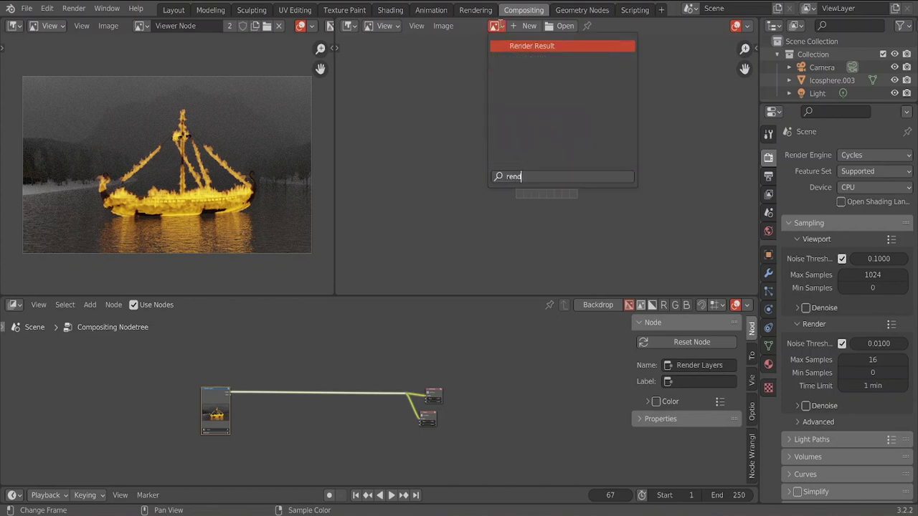
click(543, 46)
scroll(521, 118, up, 2)
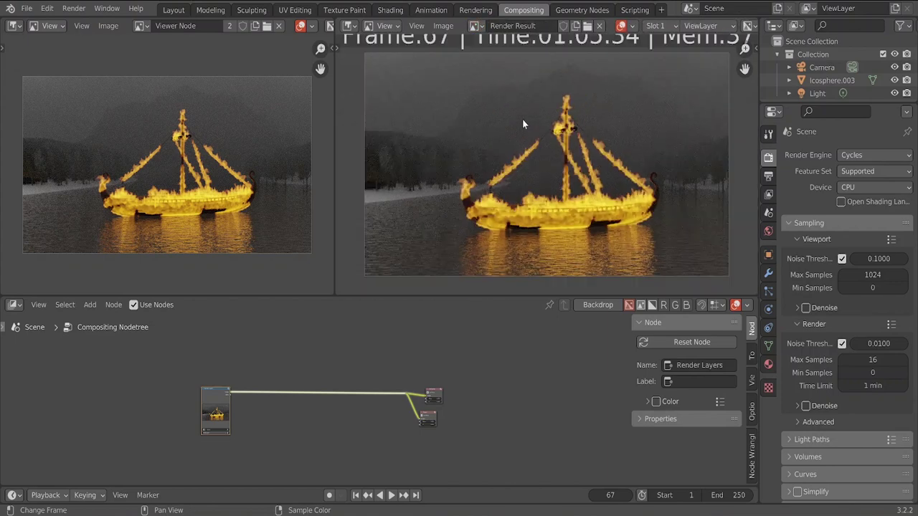
scroll(522, 119, down, 2)
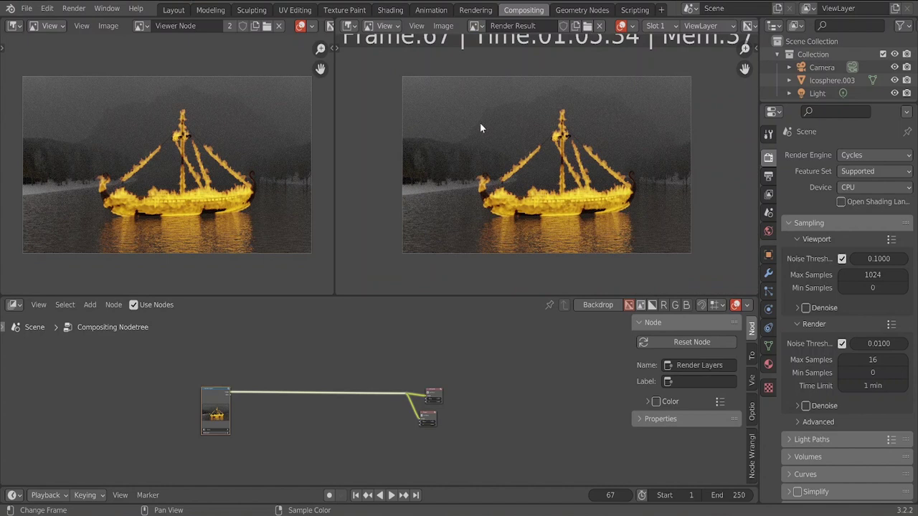
Step: Move Render Layers farther from the output nodes and insert an RGB Curves node on its Image link
scroll(296, 394, up, 3)
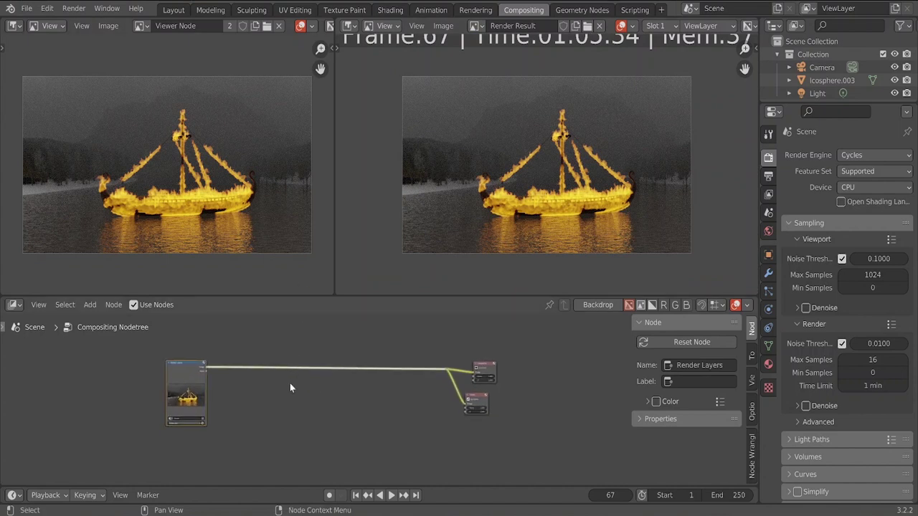
drag(163, 368, 109, 368)
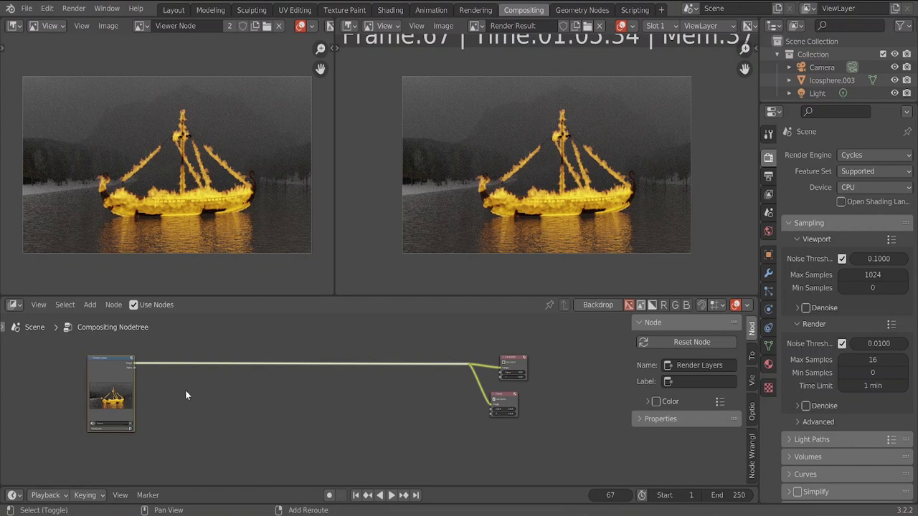
key(shift+a)
click(152, 369)
text(rgb)
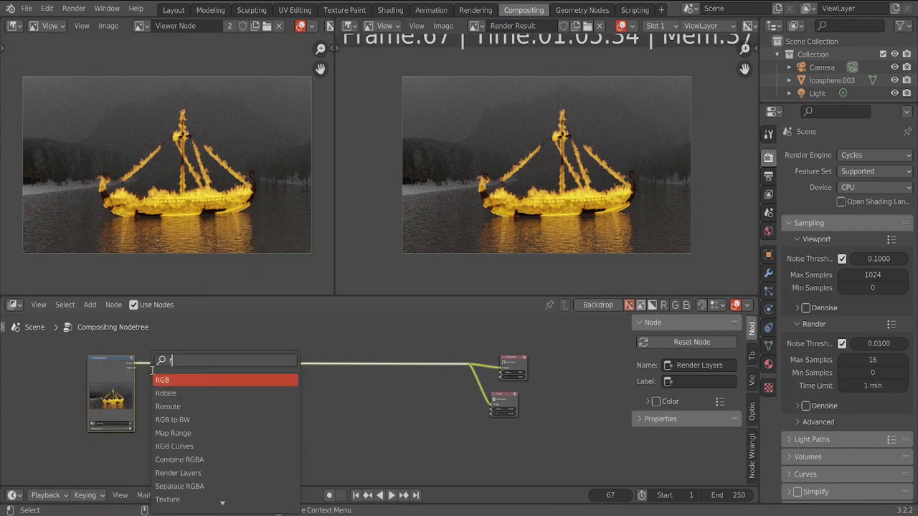
click(176, 407)
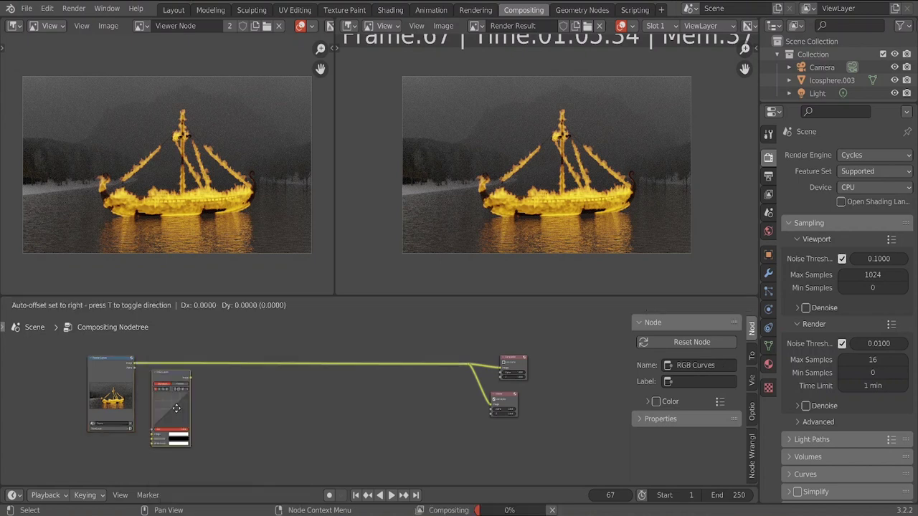
click(210, 375)
scroll(247, 391, up, 2)
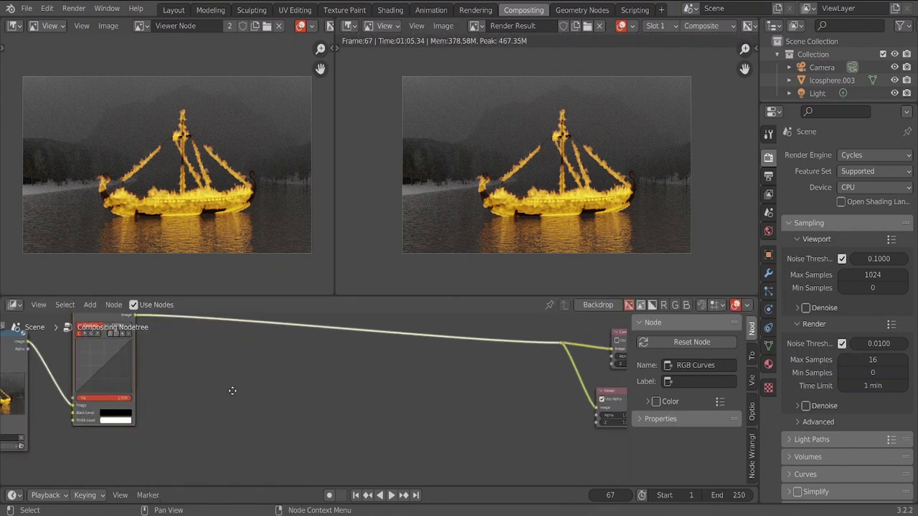
Step: Darken the image by pulling the midpoint of the RGB Curves combined curve down to 0.5, 0.3
middle_drag(231, 389, 361, 430)
scroll(317, 432, up, 1)
drag(224, 413, 227, 420)
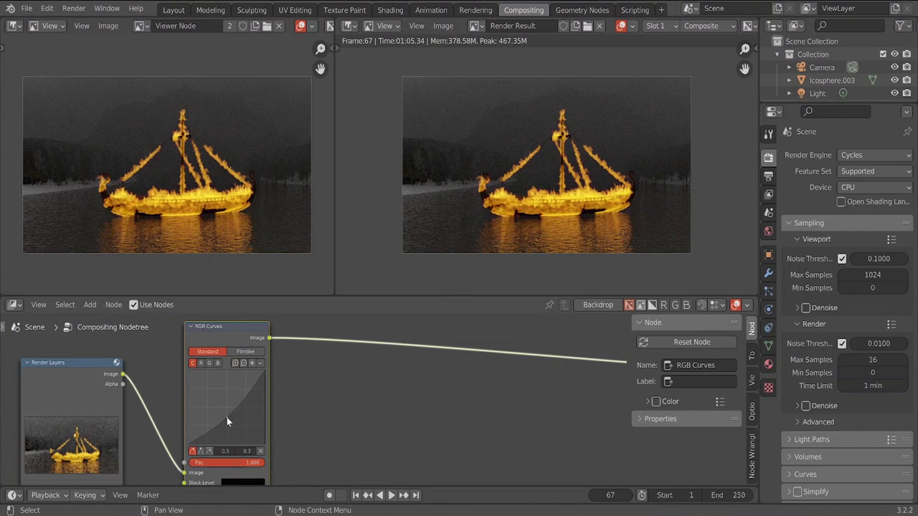
Step: Insert a Color Balance node on the link after the RGB Curves node
scroll(348, 395, down, 2)
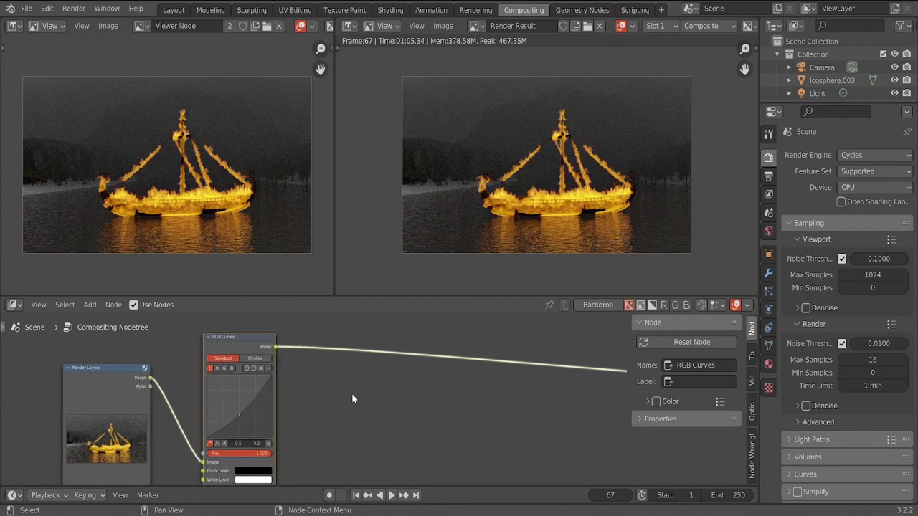
key(shift+a)
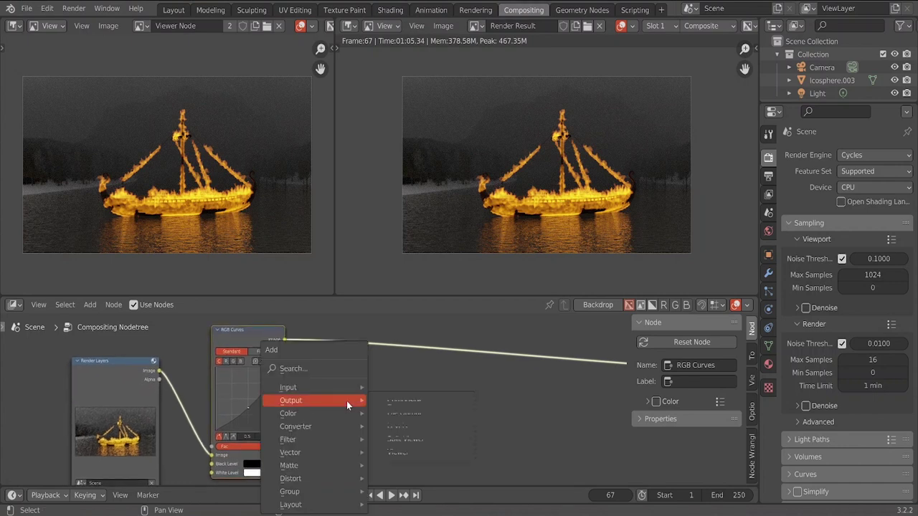
click(310, 362)
text(col)
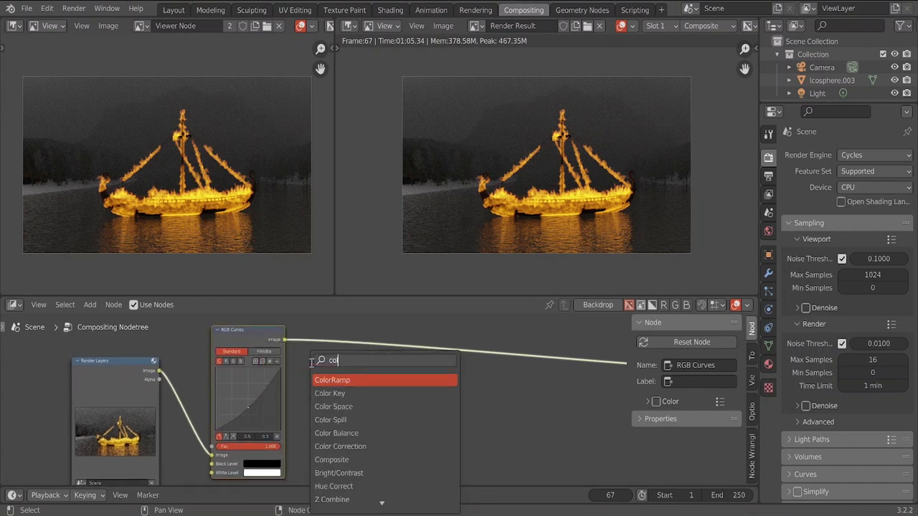
text(l)
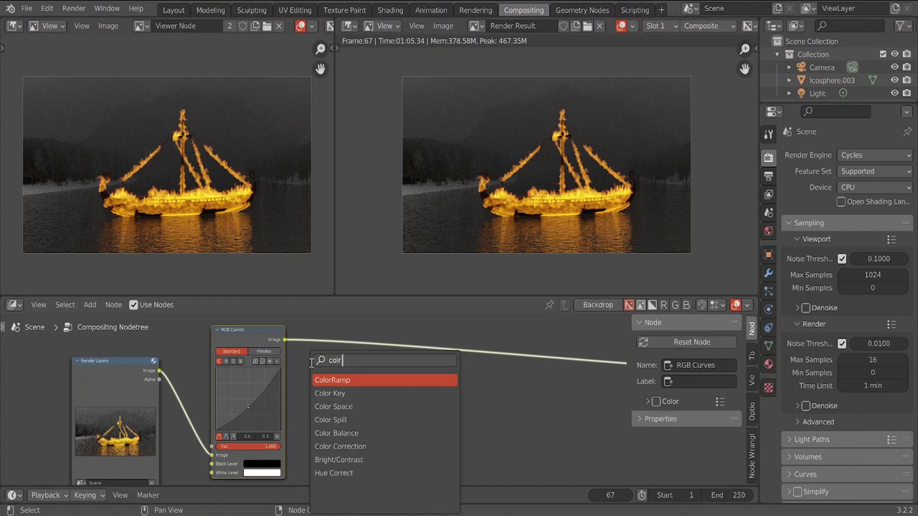
click(336, 433)
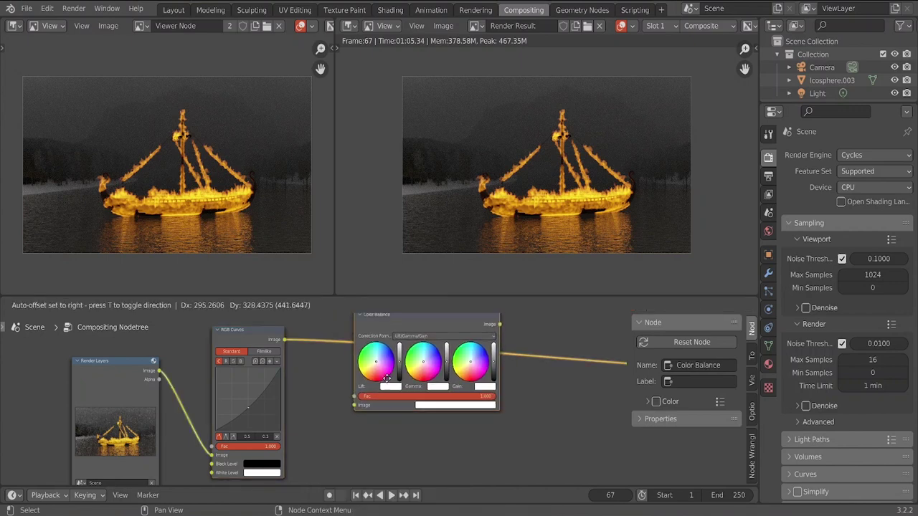
click(387, 378)
scroll(484, 427, up, 3)
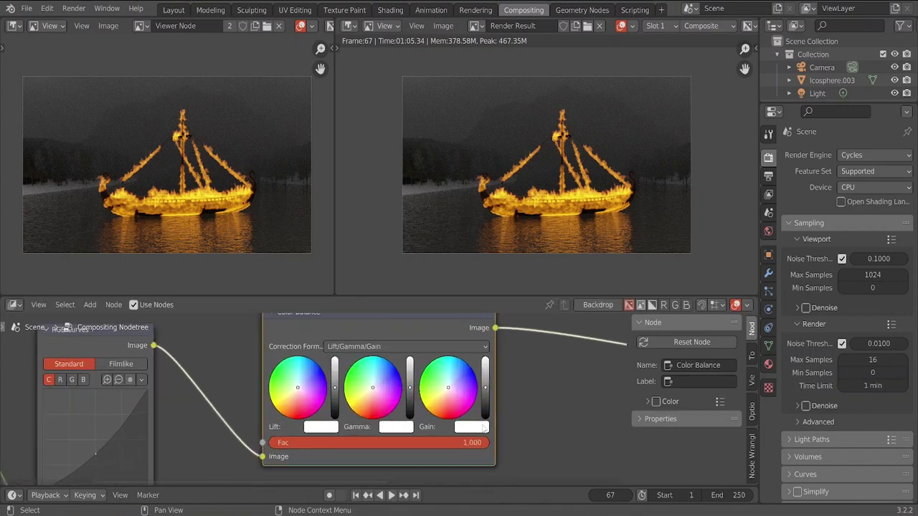
Step: Tint the Color Balance node's Lift to a pale blue
key(KP_Decimal)
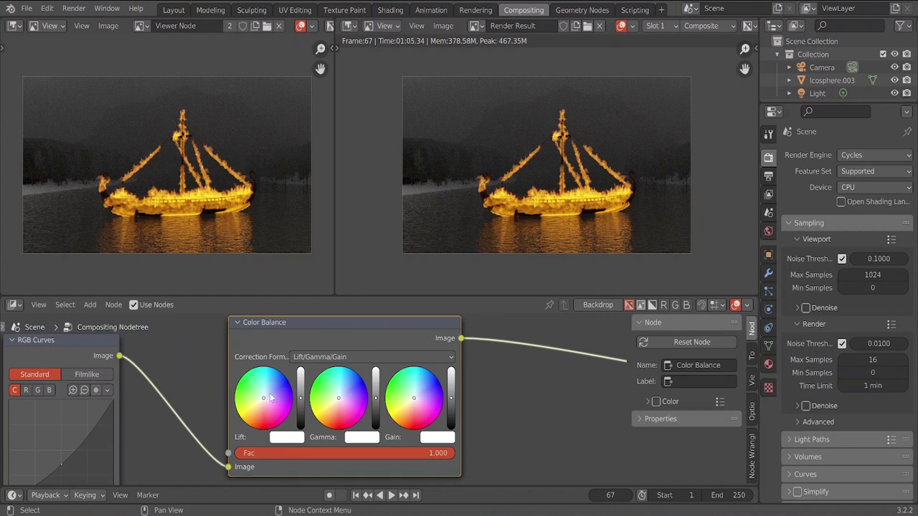
click(273, 394)
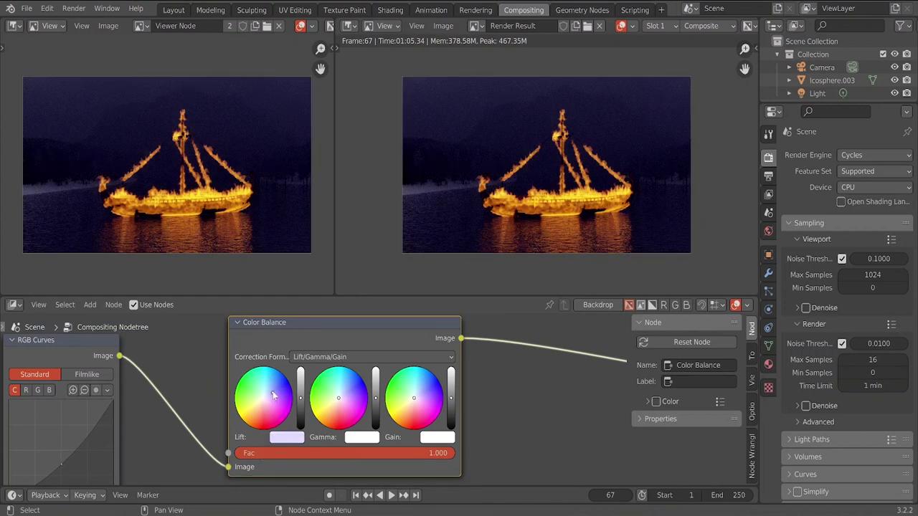
scroll(463, 405, up, 2)
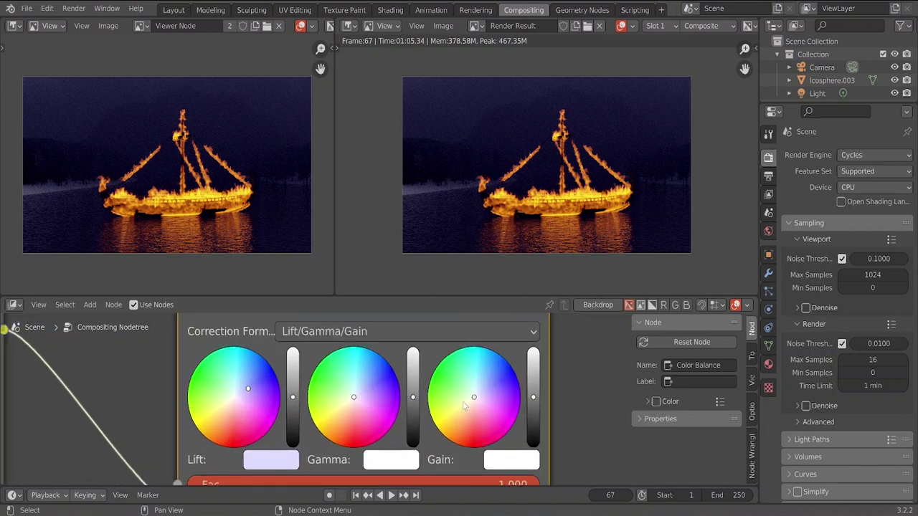
click(244, 381)
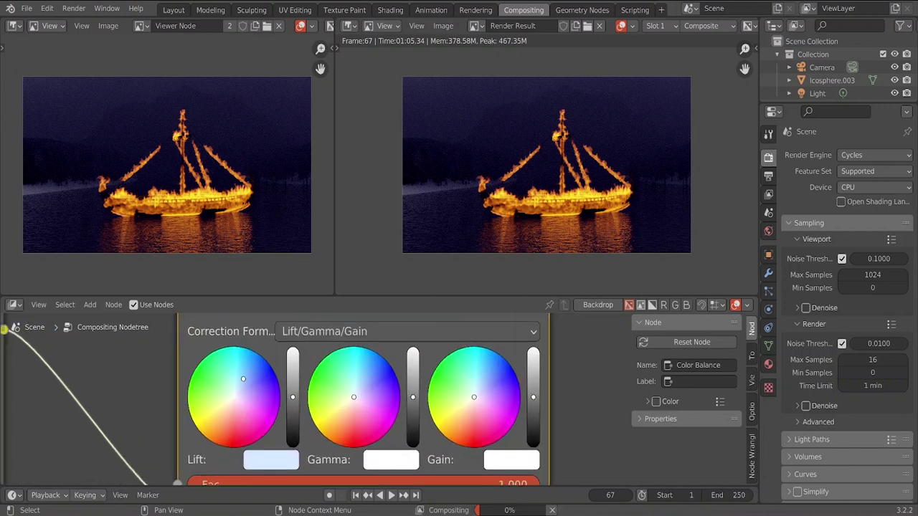
click(241, 381)
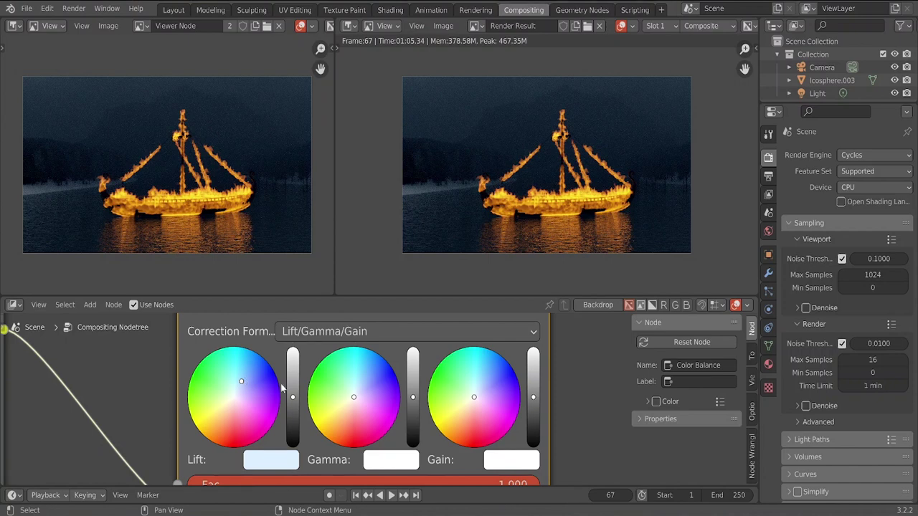
Step: Shift the Color Balance node's Gamma color to a pale warm yellow
drag(355, 414, 344, 401)
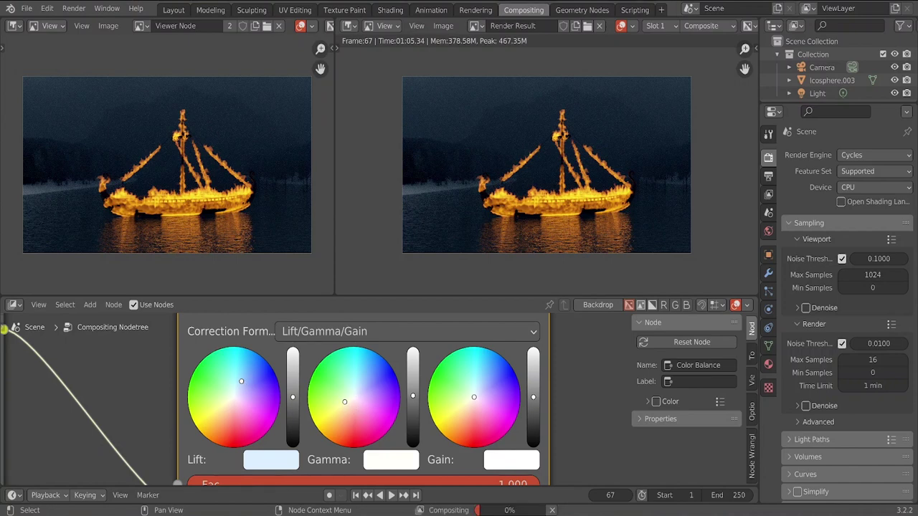
click(344, 408)
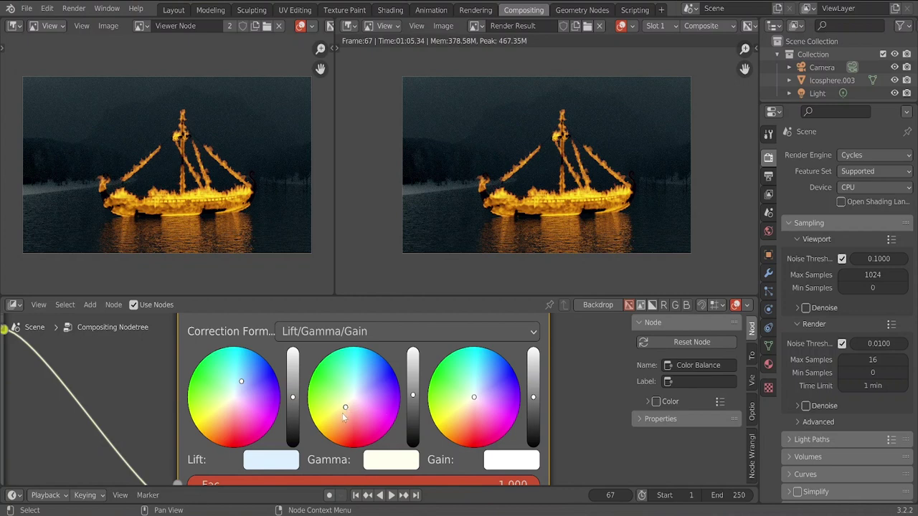
click(343, 414)
Step: Raise the Lift brightness slightly and nudge the Gamma color further toward yellow
click(292, 394)
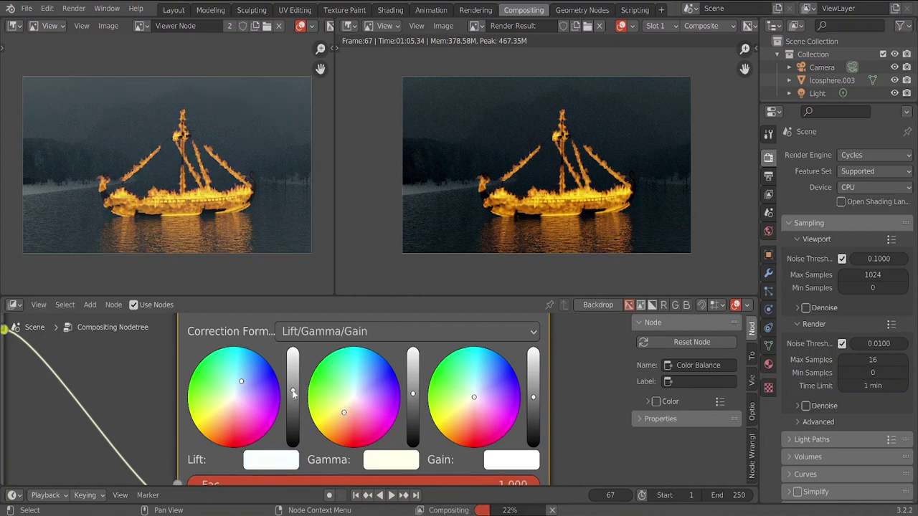
click(293, 394)
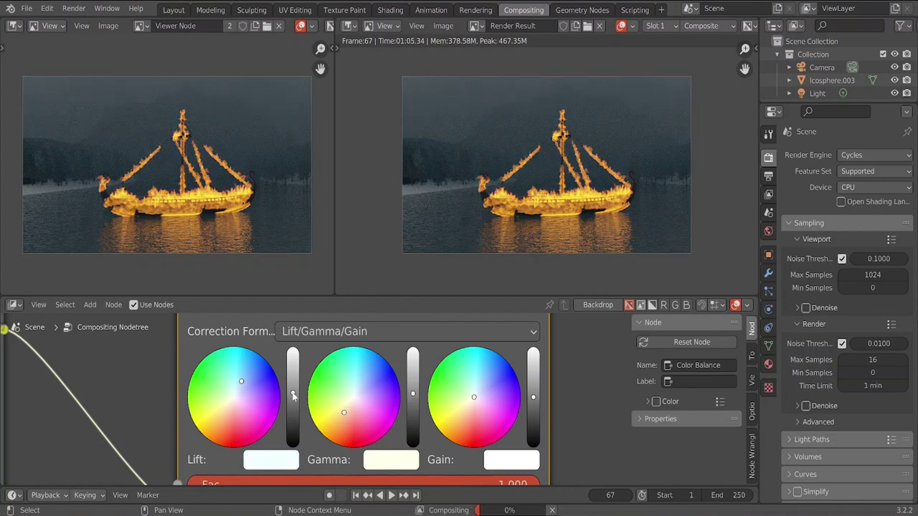
click(342, 411)
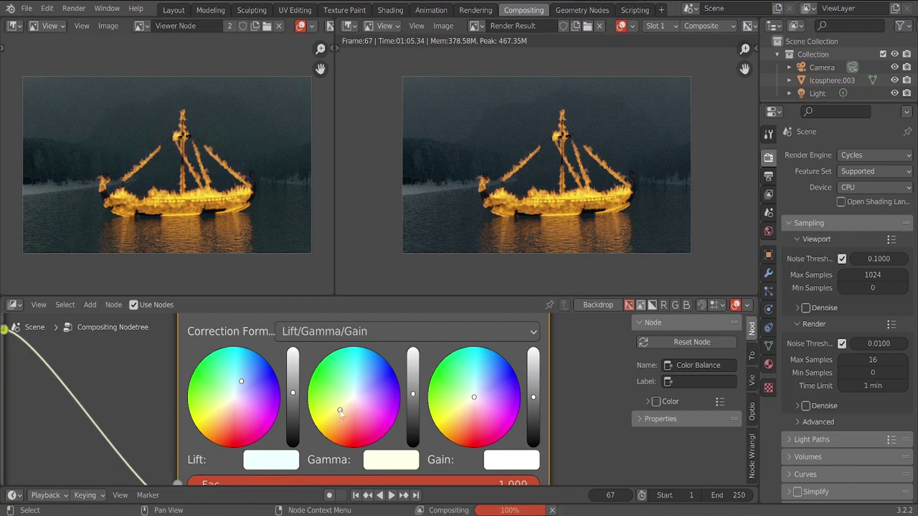
Step: Pull the Color Balance node's Gamma color back toward the wheel's center for a paler yellow
click(343, 406)
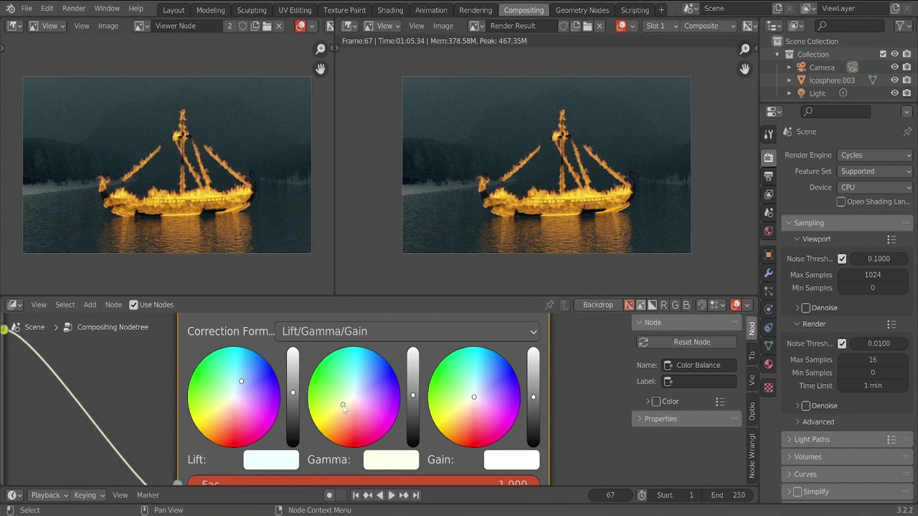
click(346, 402)
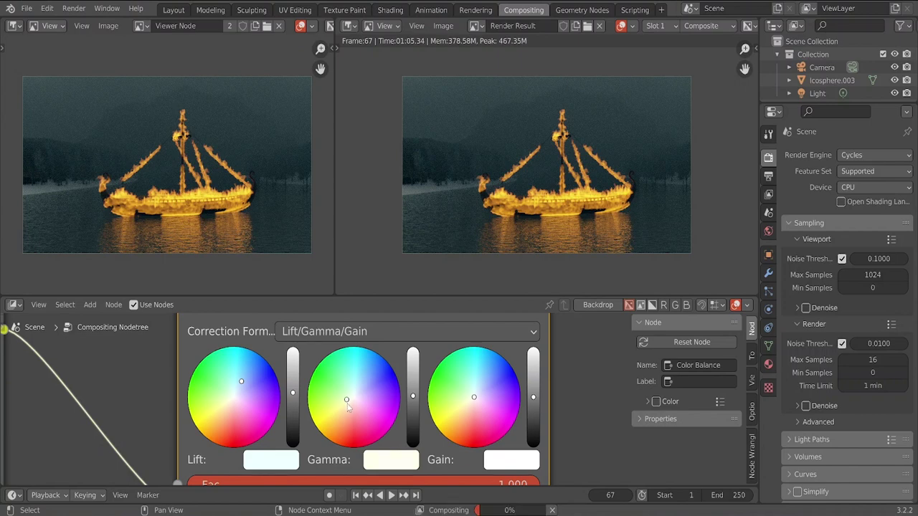
click(346, 405)
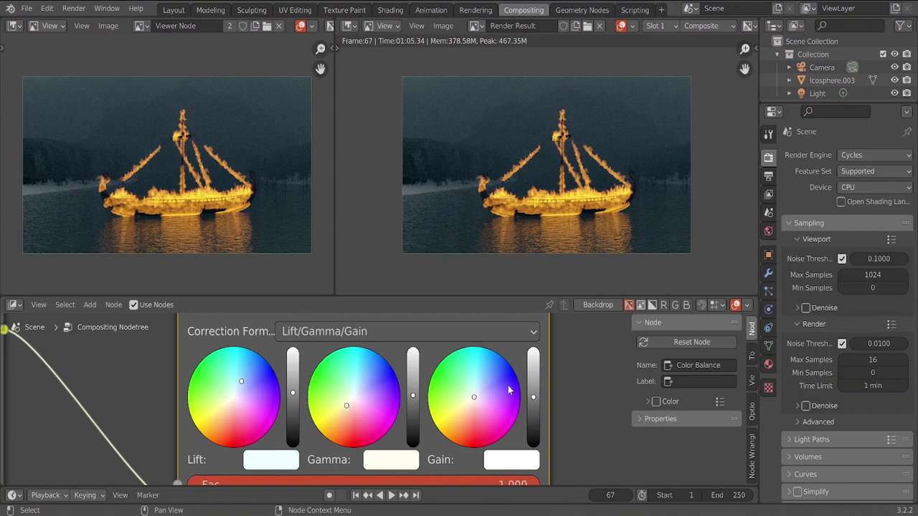
Step: Tint the Color Balance node's Gain to a pale blue and push the Lift color slightly further toward blue
click(482, 384)
click(244, 375)
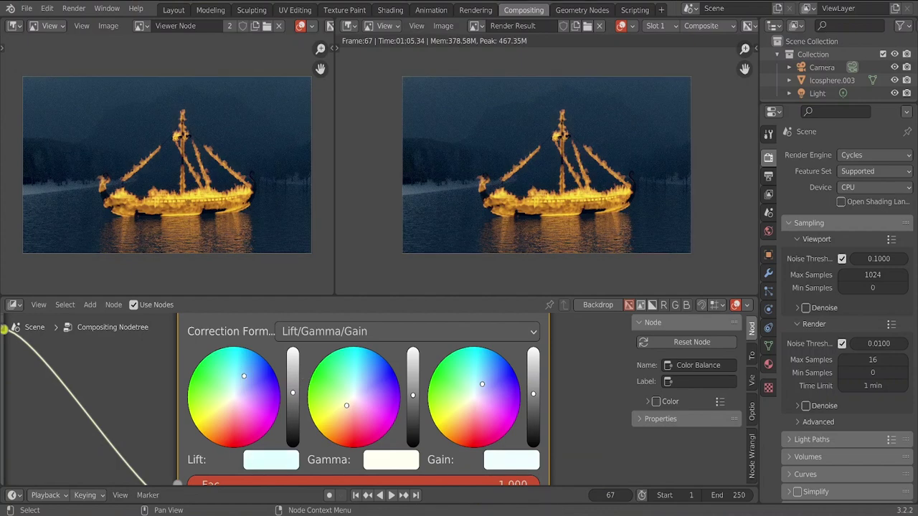
Step: Try brighter and darker Gain levels, settle near the middle, and shift the Gain color to a pale cyan-blue
click(534, 386)
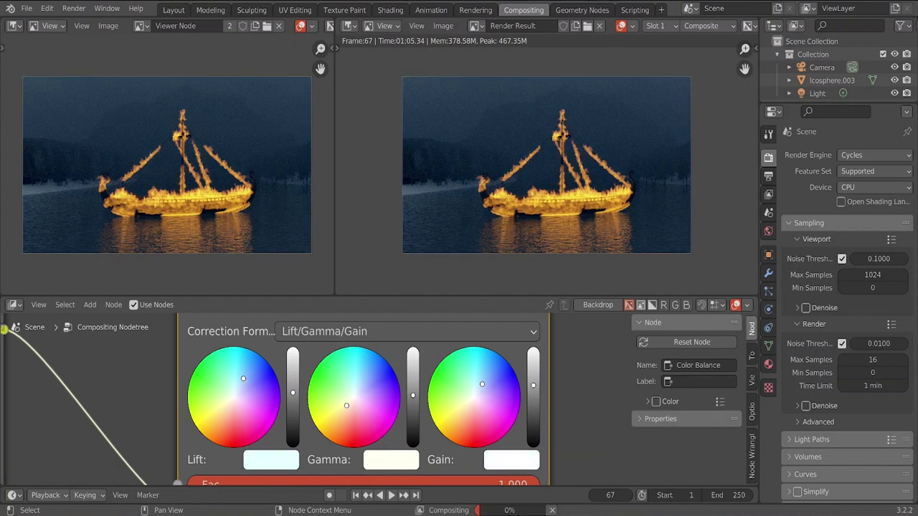
click(535, 406)
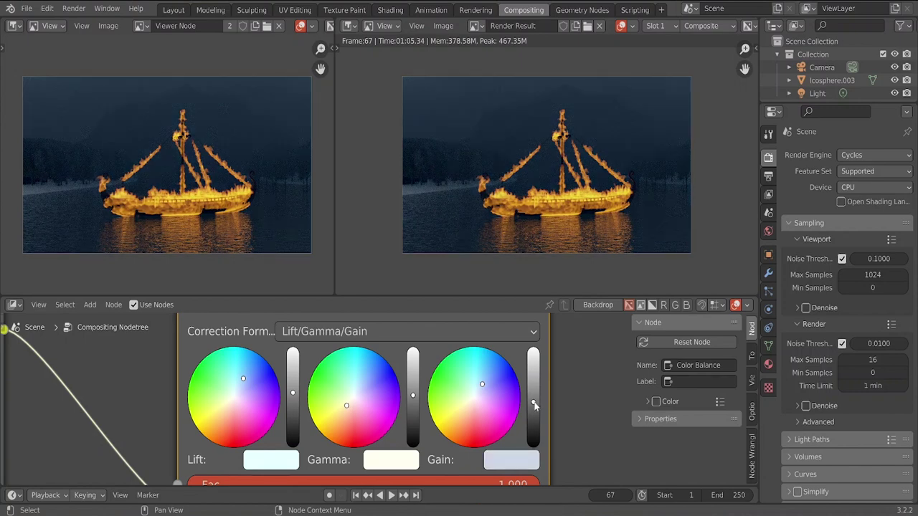
click(534, 396)
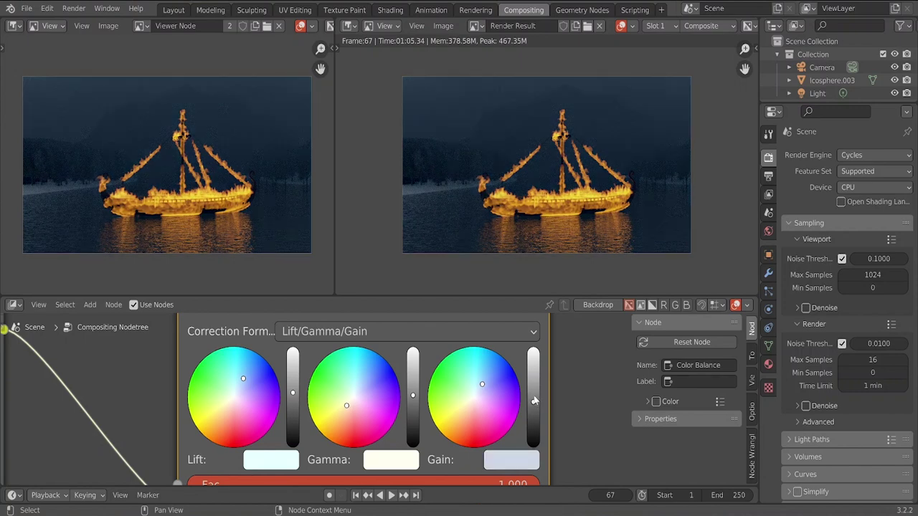
click(486, 379)
click(491, 381)
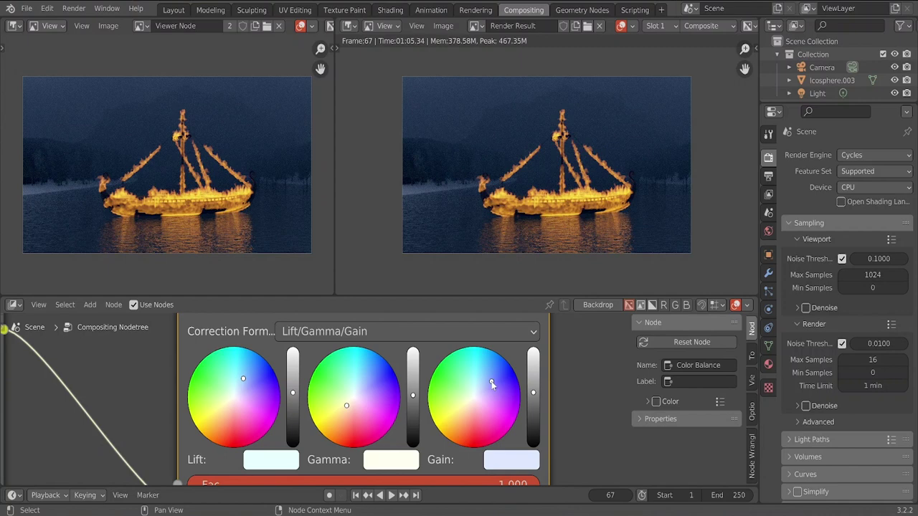
click(476, 381)
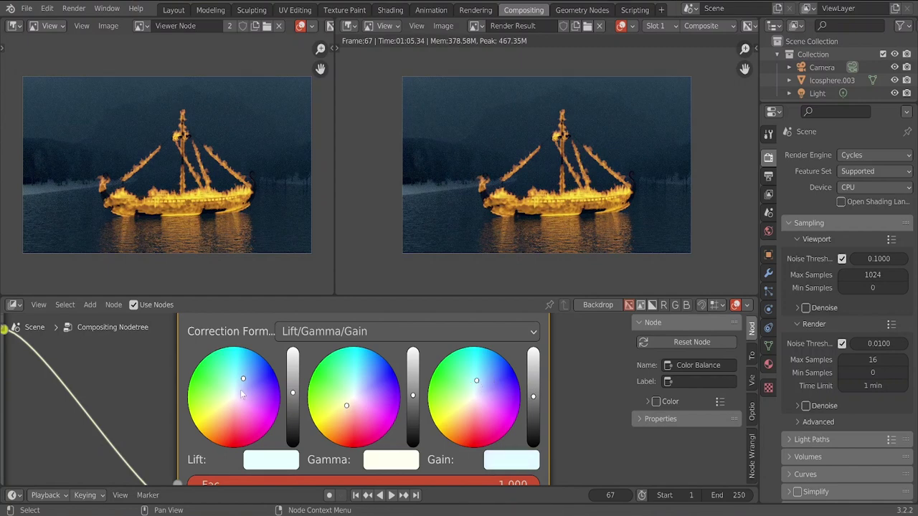
Step: Test brighter and darker Lift levels on the Color Balance node, then settle on a slightly darker Lift
click(293, 384)
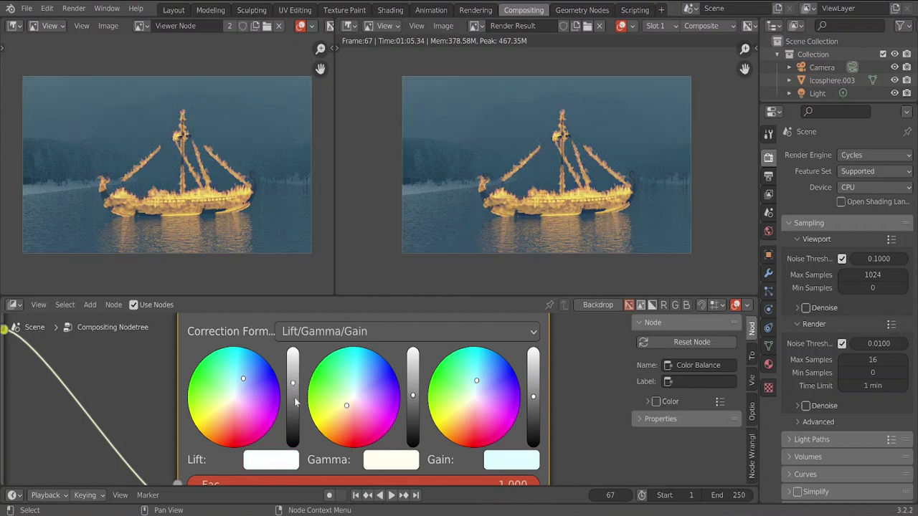
click(295, 400)
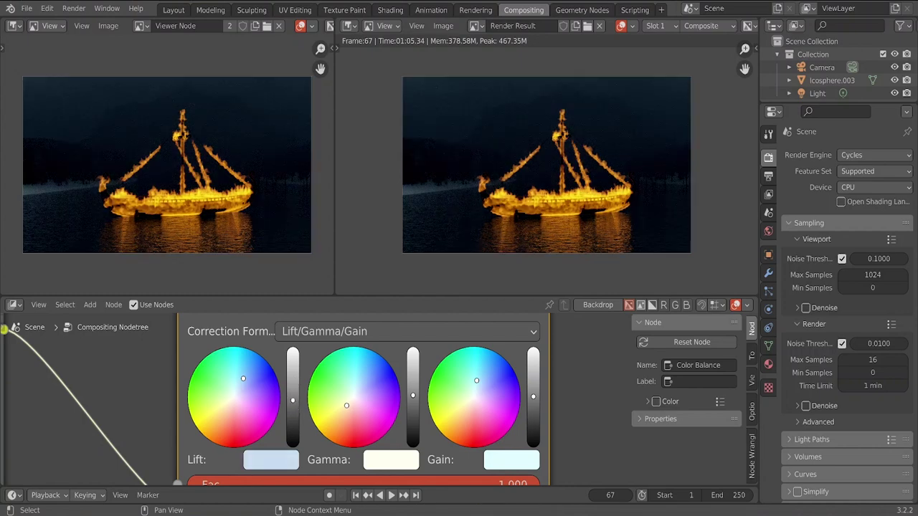
click(293, 395)
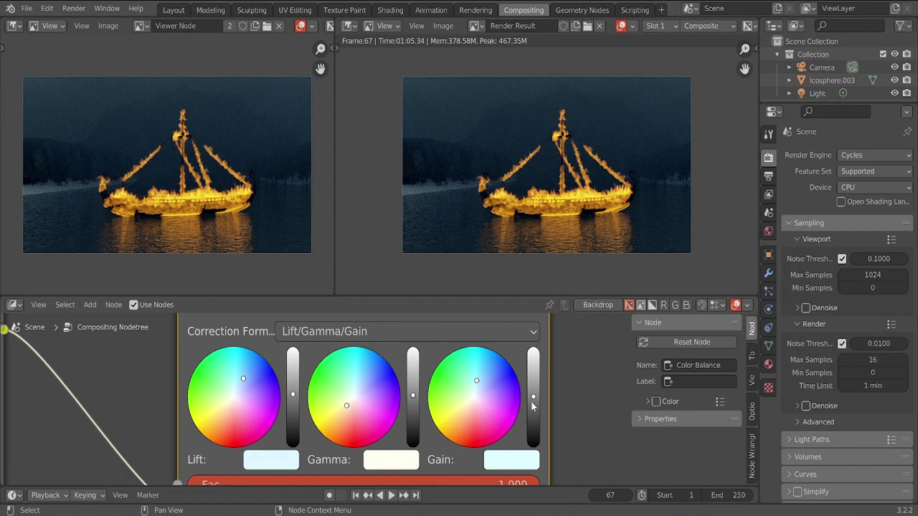
Step: Examine the node chain from Render Layers through Color Balance to the Composite and Viewer outputs
scroll(541, 403, down, 5)
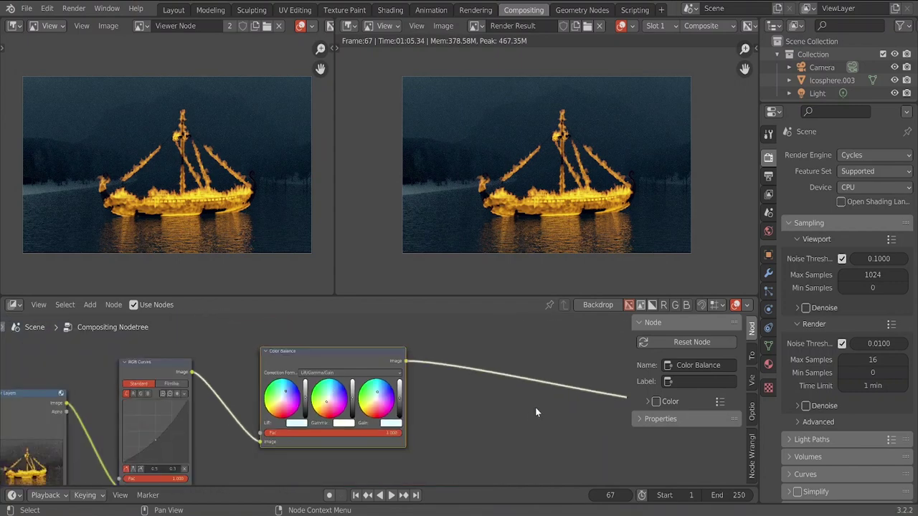
middle_drag(534, 416, 435, 423)
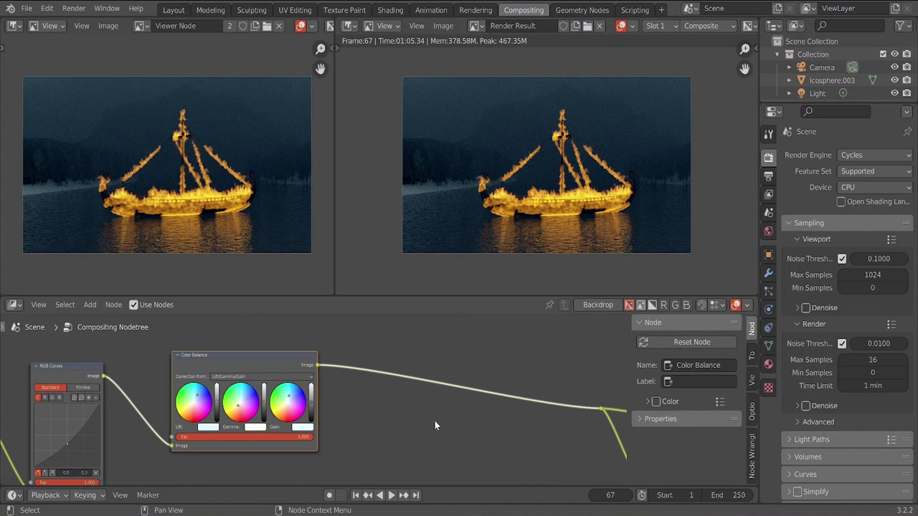
scroll(433, 420, down, 2)
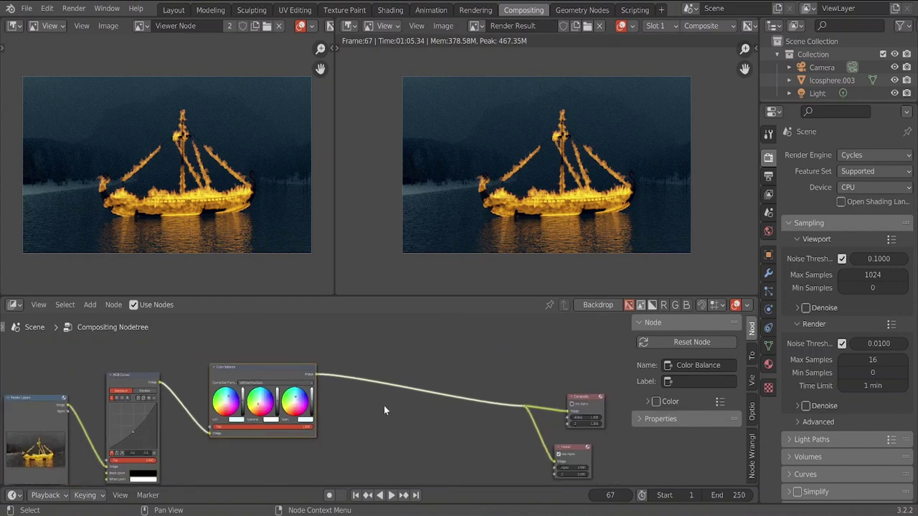
scroll(365, 413, down, 2)
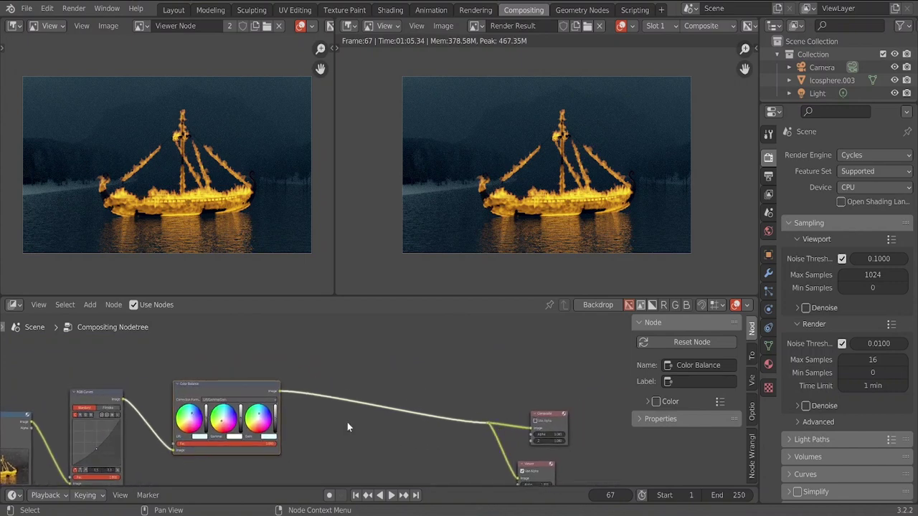
scroll(305, 432, up, 1)
middle_drag(306, 432, 380, 367)
scroll(306, 410, down, 2)
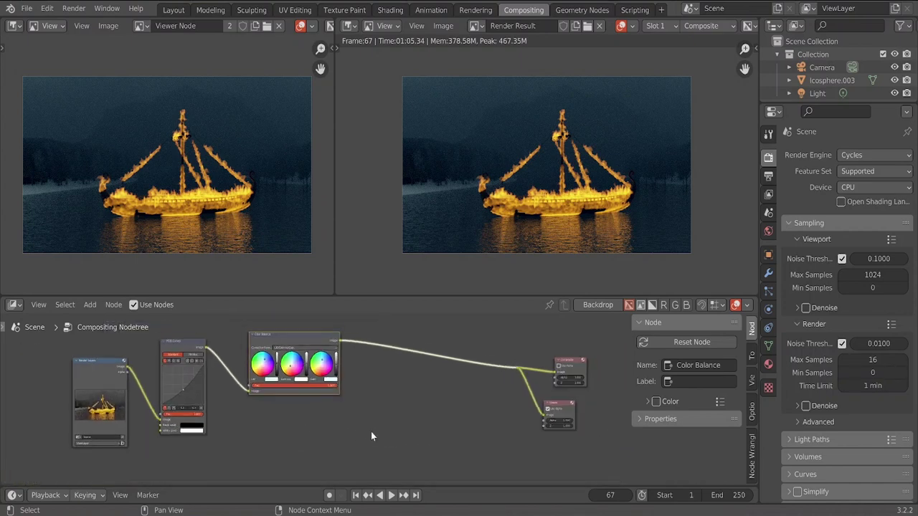
middle_drag(371, 431, 323, 430)
scroll(338, 406, up, 1)
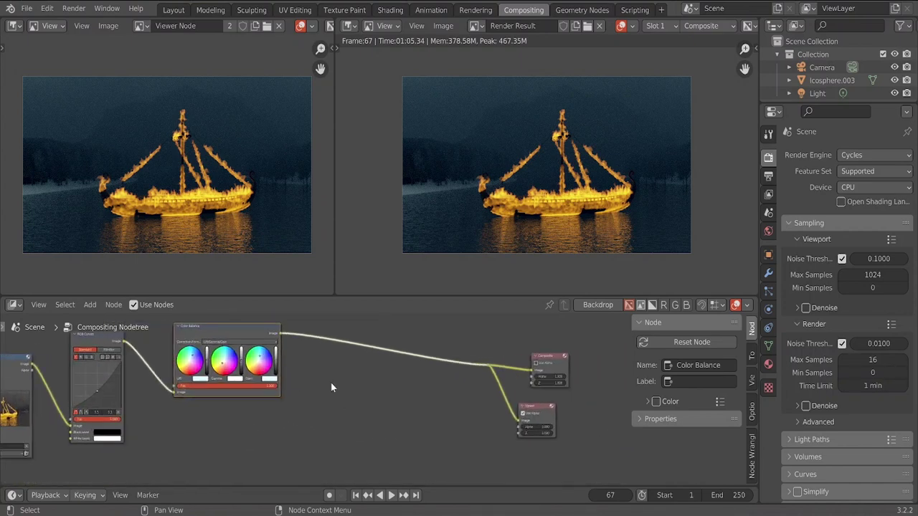
middle_drag(331, 382, 326, 410)
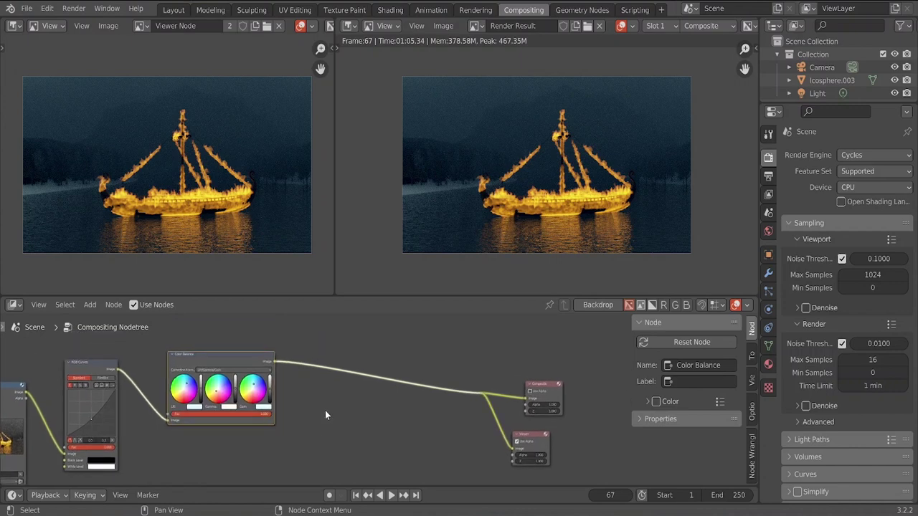
Step: Insert a Lens Distortion node on the link between the Color Balance node and the Composite and Viewer outputs
key(shift+a)
middle_drag(318, 484, 549, 463)
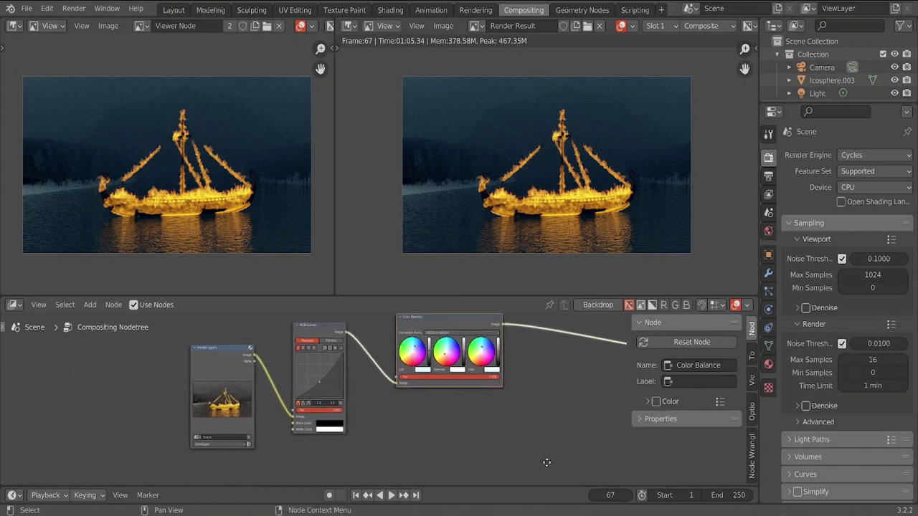
key(Home)
key(shift+a)
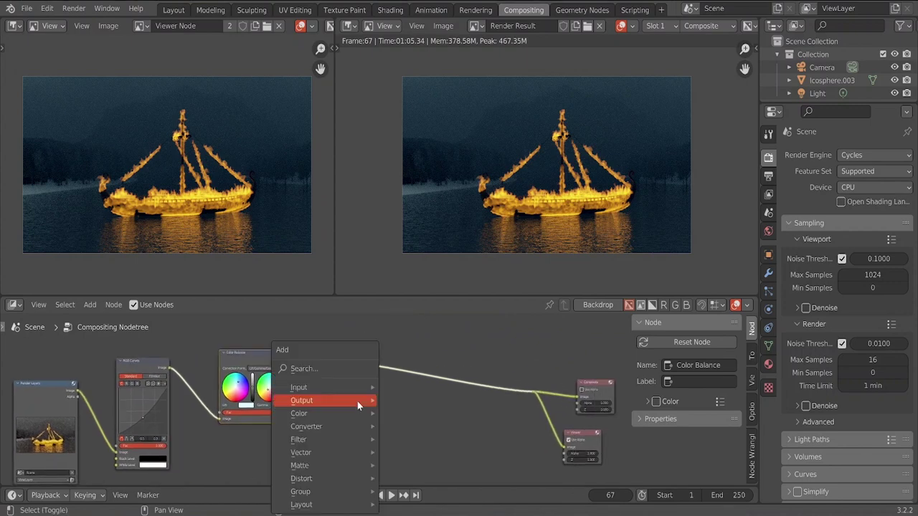
click(322, 372)
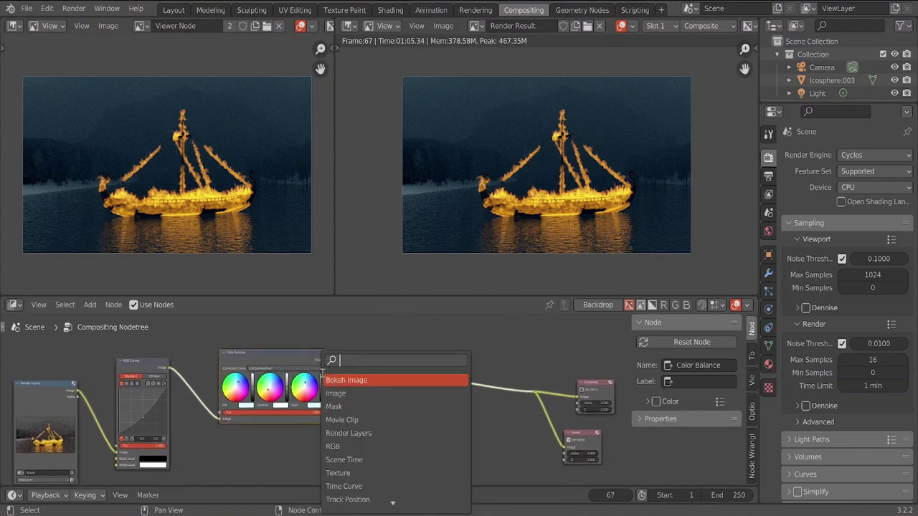
text(lens)
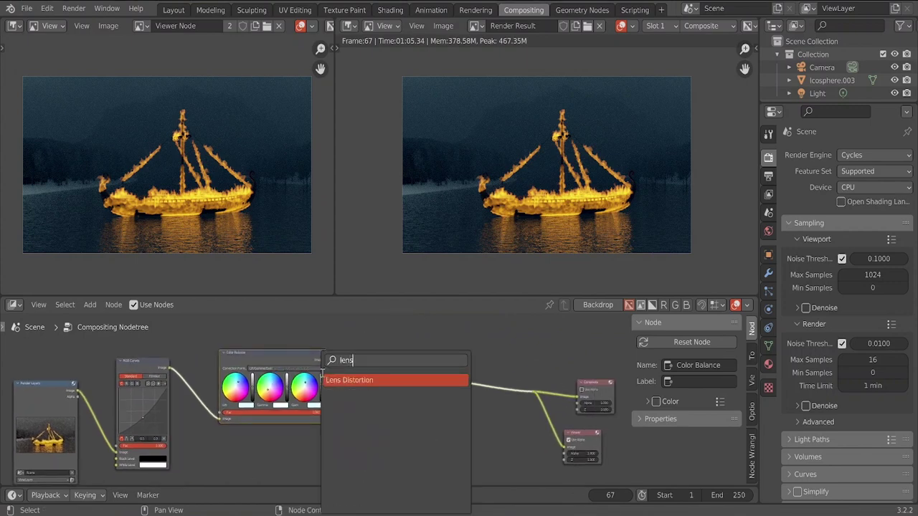
click(359, 381)
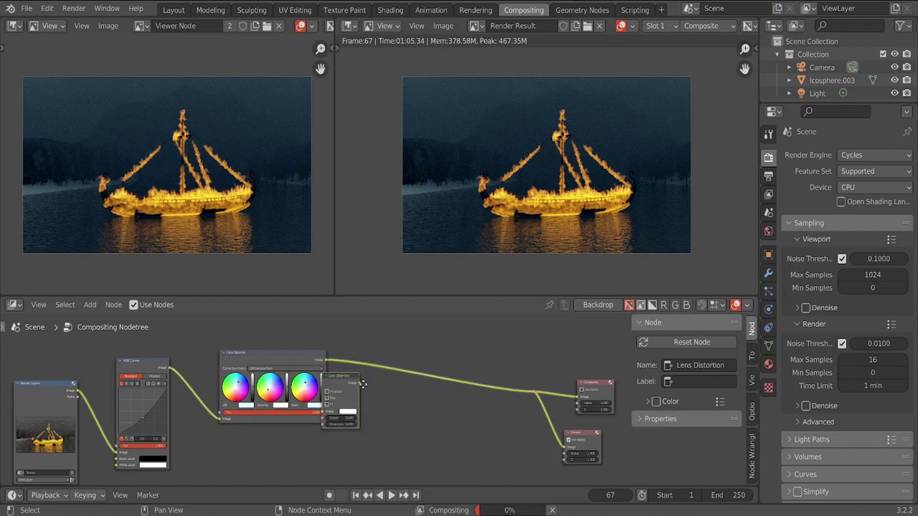
click(449, 391)
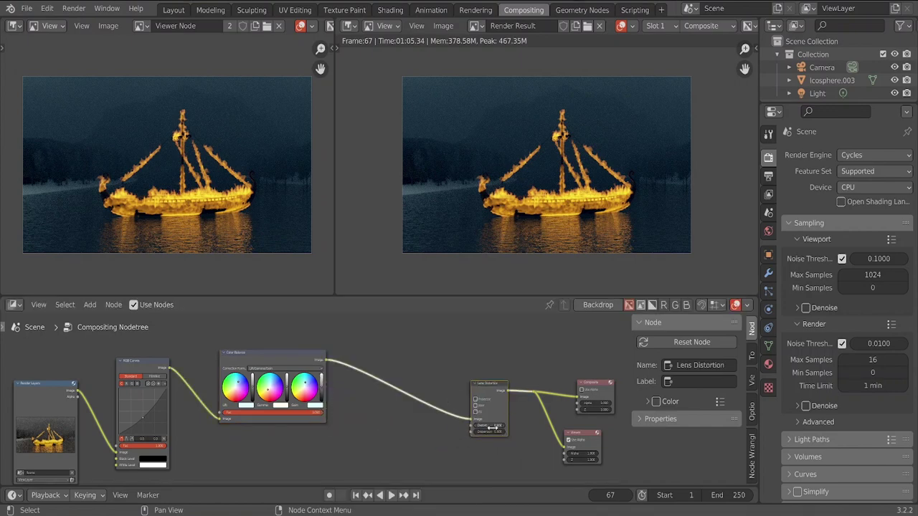
Step: Set the Lens Distortion node's Distortion to 0.01
middle_drag(534, 438, 407, 409)
scroll(436, 410, up, 5)
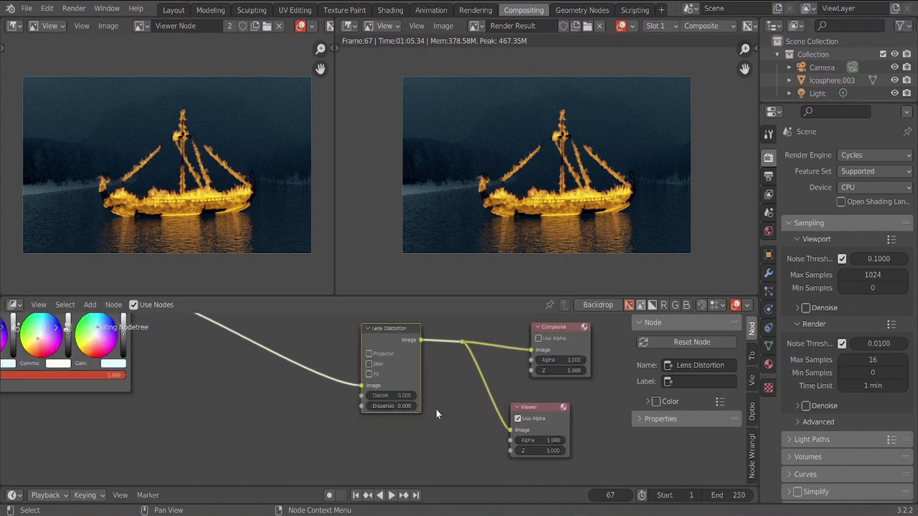
click(453, 392)
text(0.0)
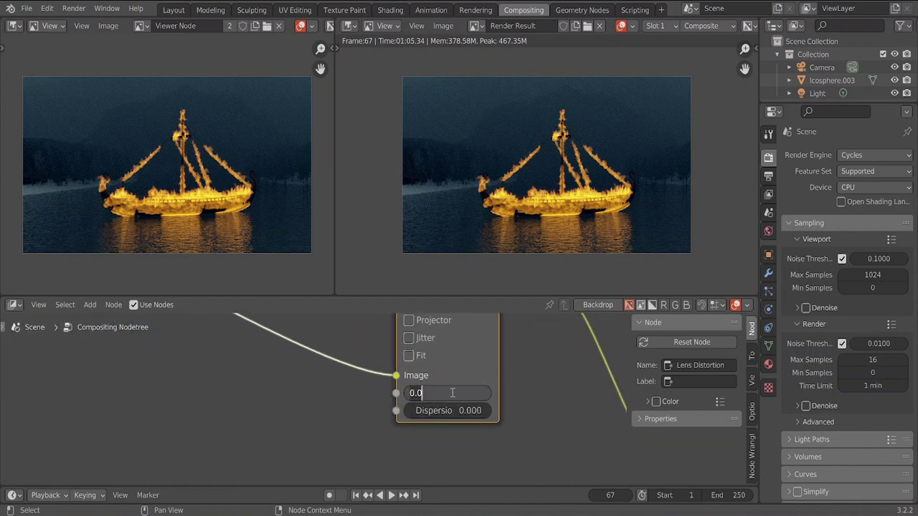
key(BackSpace)
key(BackSpace)
key(BackSpace)
text(0.01)
key(Return)
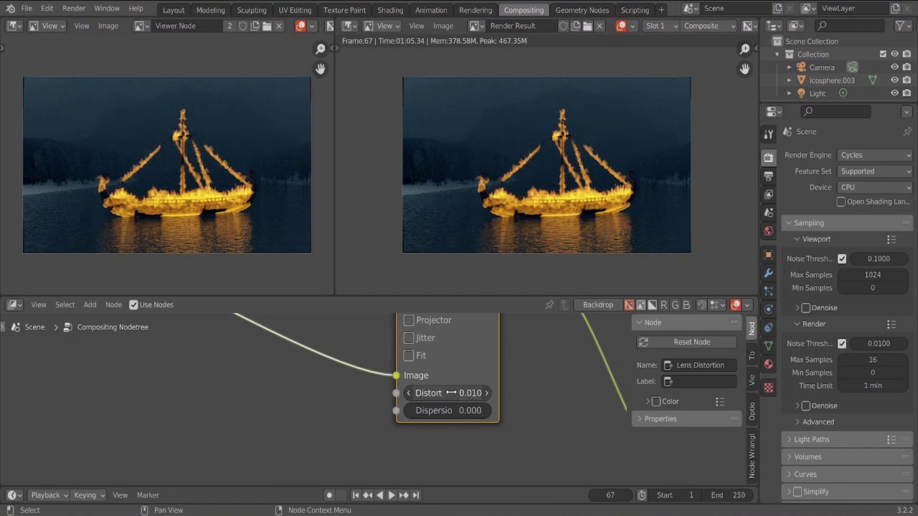
Step: Set the Lens Distortion node's Dispersion to 0.01 and enable Fit
click(449, 408)
text(0.0)
key(BackSpace)
key(BackSpace)
key(BackSpace)
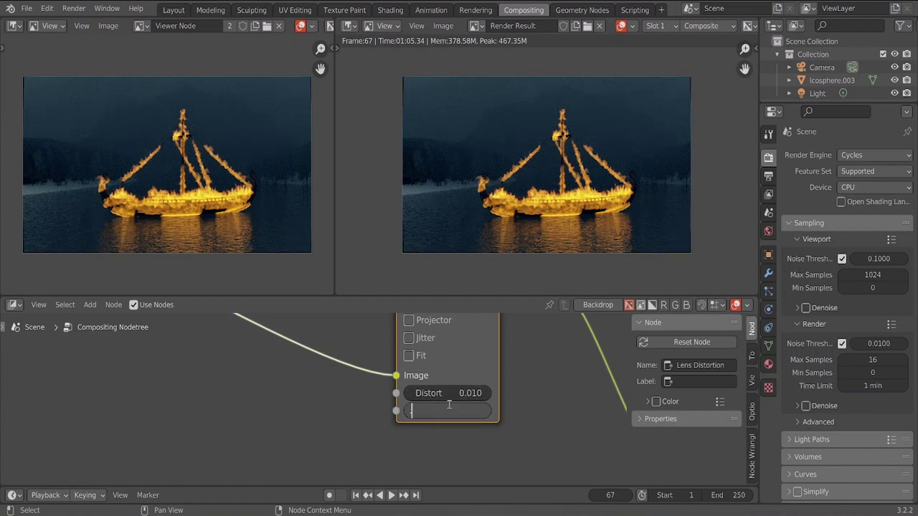
text(0.01)
key(Return)
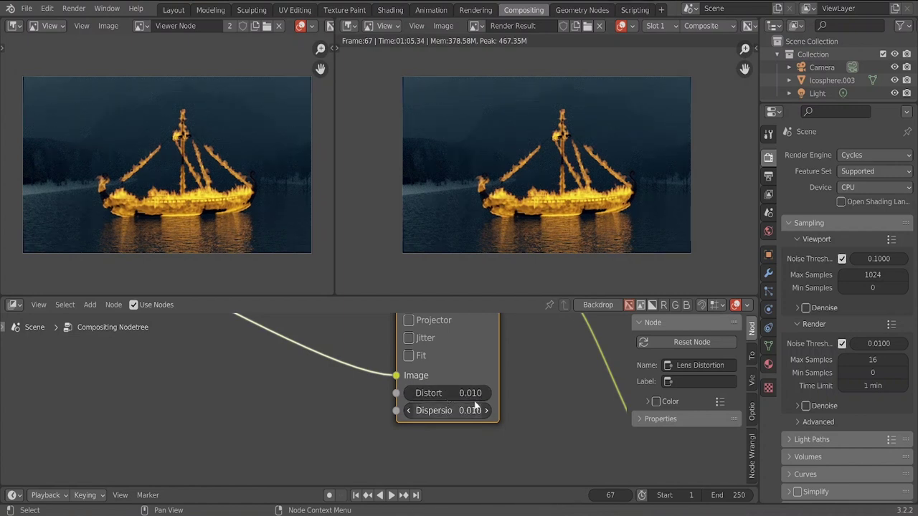
scroll(548, 389, up, 2)
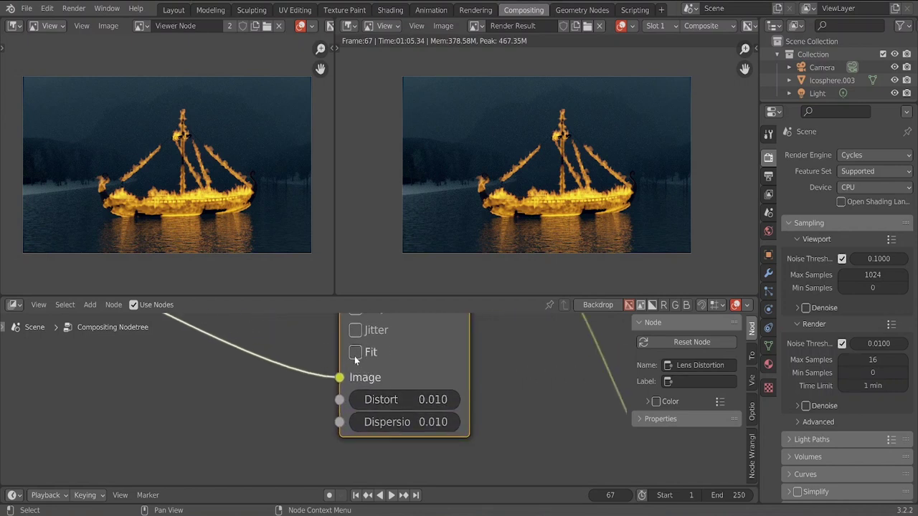
click(355, 352)
Step: Set both the Dispersion and the Distortion of the Lens Distortion node to 0.02
scroll(165, 380, down, 2)
middle_drag(149, 390, 276, 433)
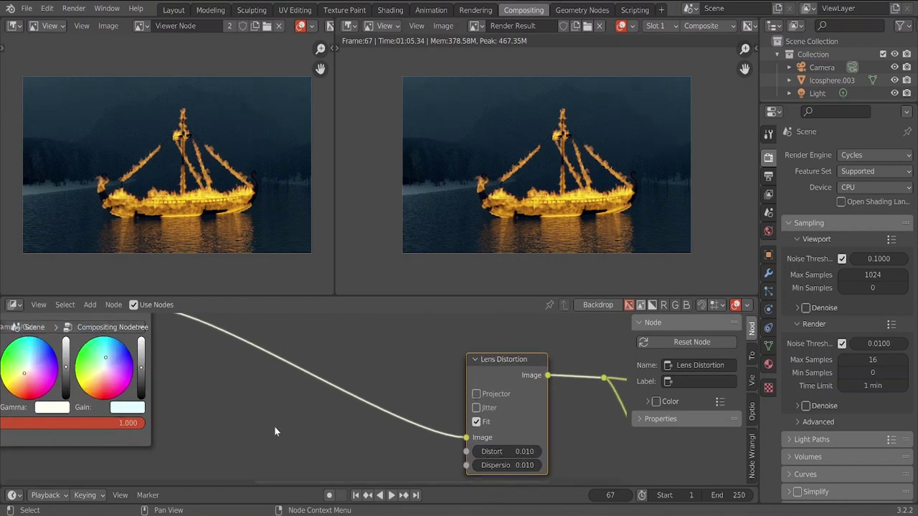
click(516, 465)
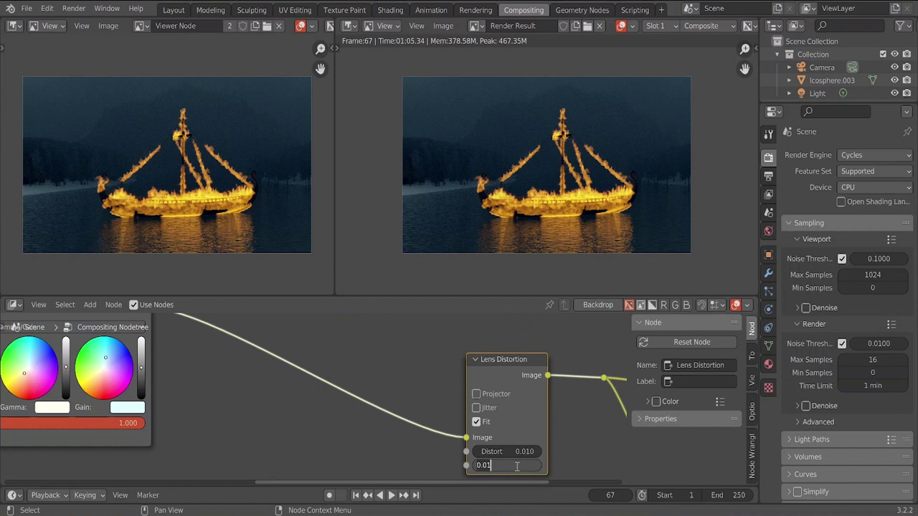
text(.02)
key(Return)
click(514, 451)
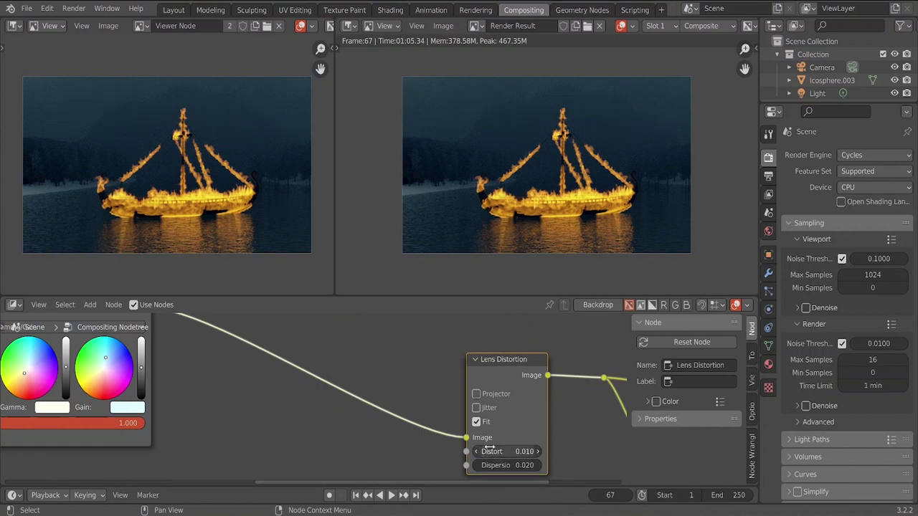
text(.02)
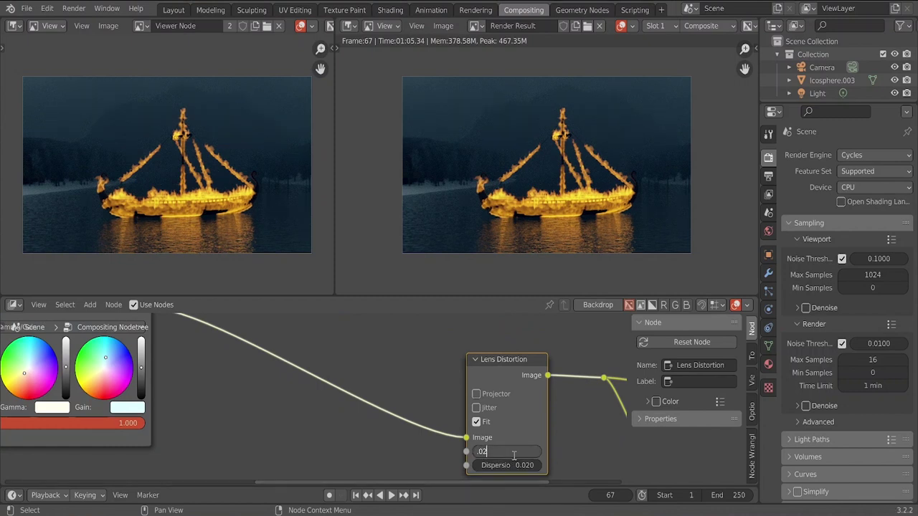
key(Return)
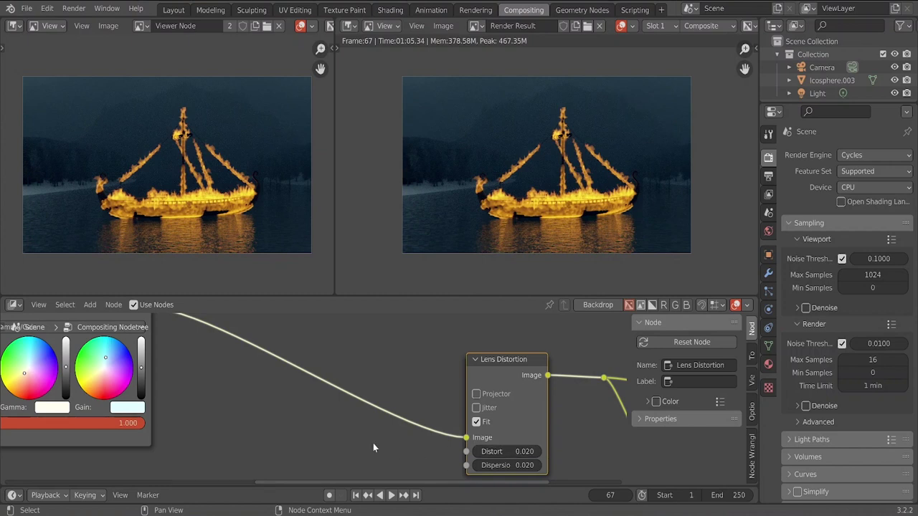
Step: Insert a Blur node on the link between the Color Balance node and the Lens Distortion node
scroll(334, 434, down, 3)
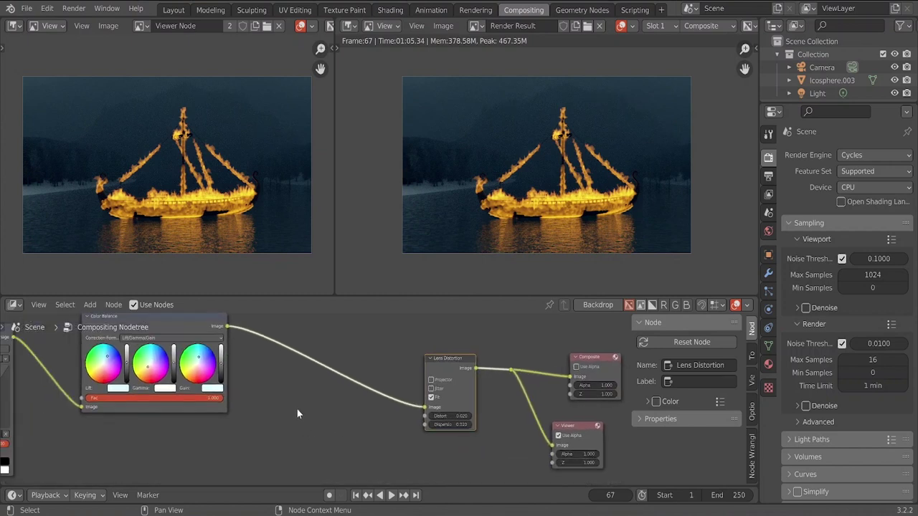
key(shift+a)
click(266, 369)
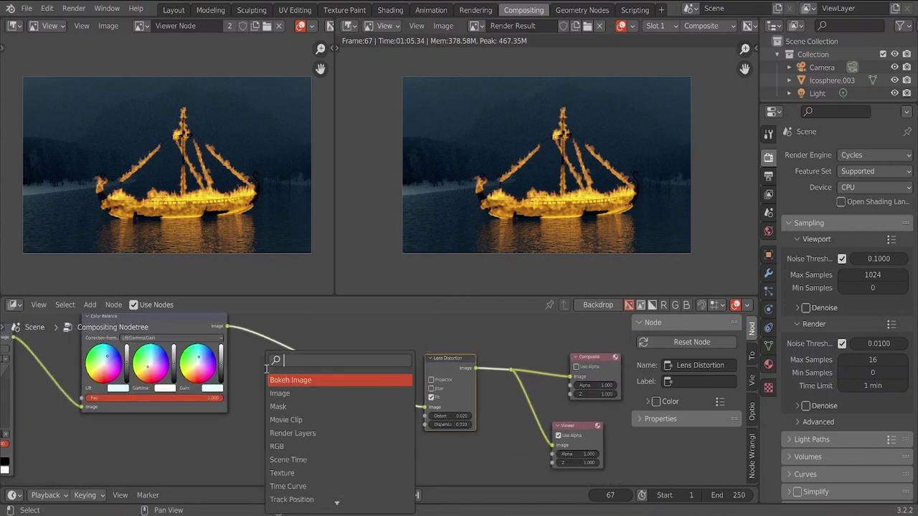
text(blur)
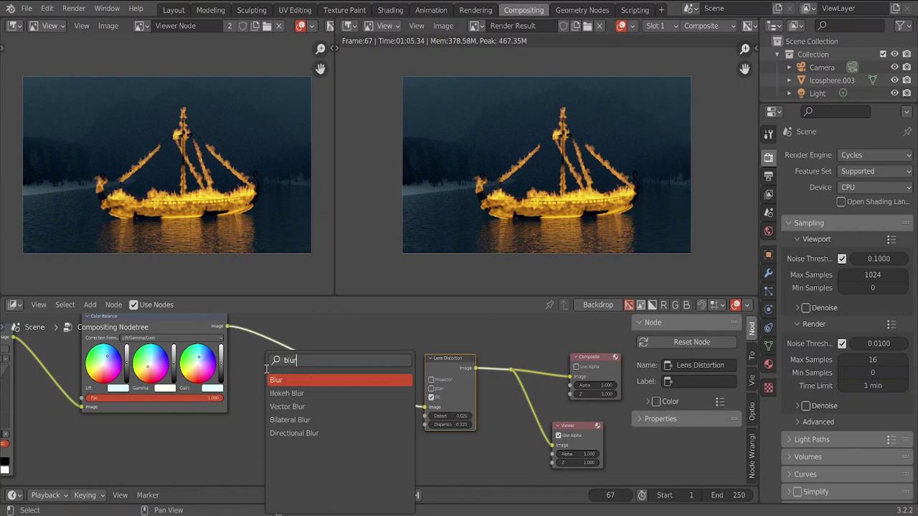
click(293, 379)
click(308, 358)
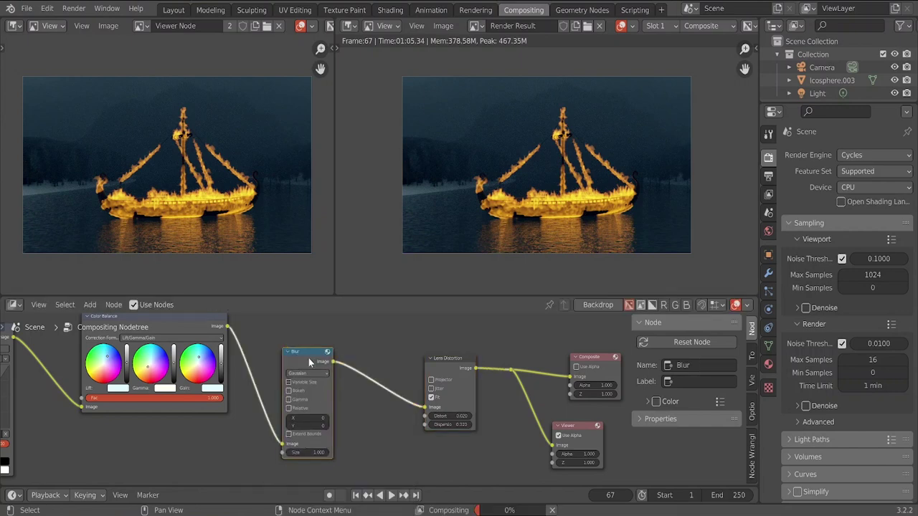
Step: Enable Relative sizing on the Blur node
scroll(347, 416, up, 3)
scroll(347, 416, up, 1)
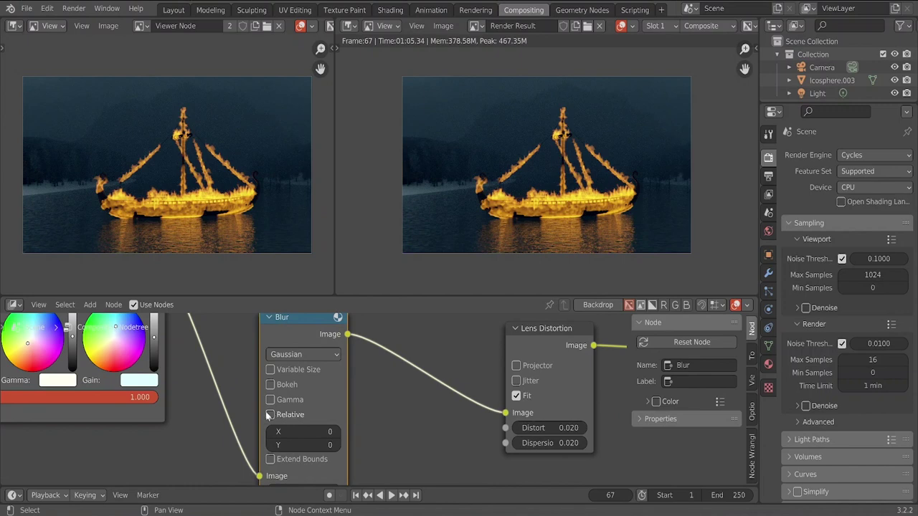
click(269, 415)
Step: Try X blur amounts of 2%, 0.2% and 0.5% on the Blur node
middle_drag(370, 404, 385, 346)
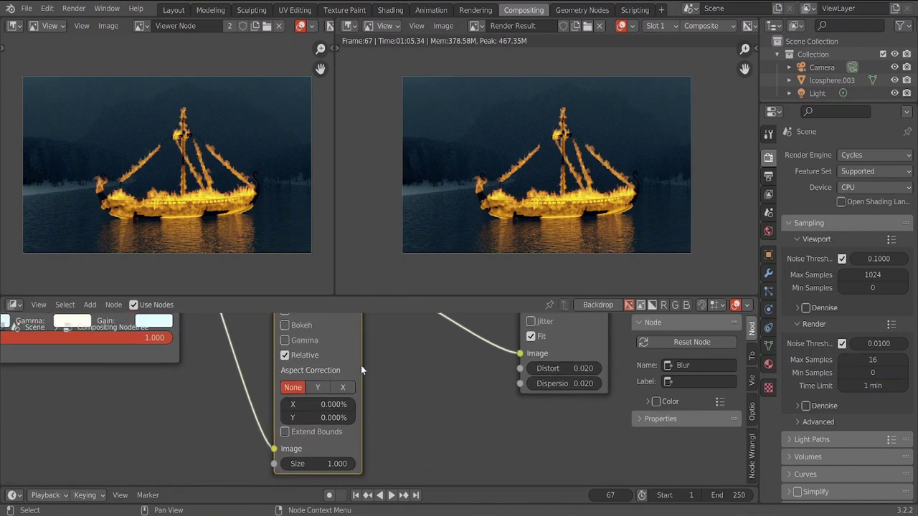
click(318, 406)
text(2)
key(Return)
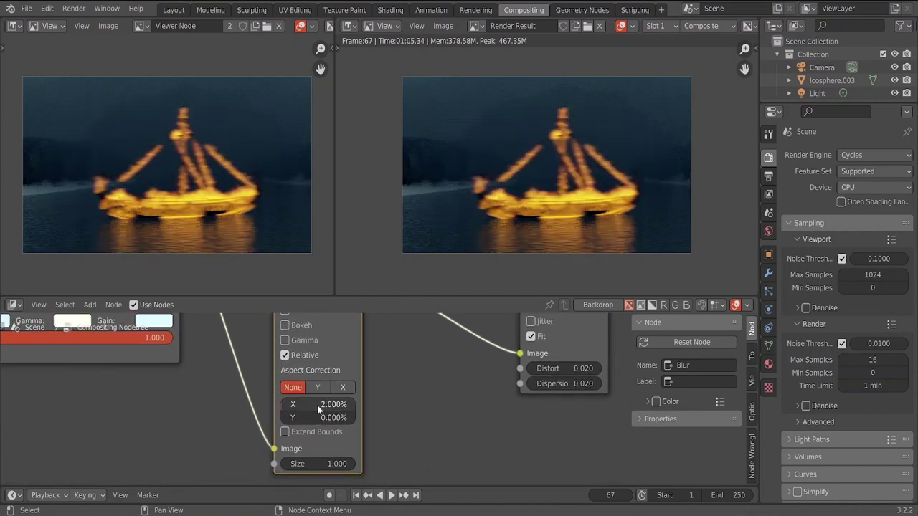
click(299, 403)
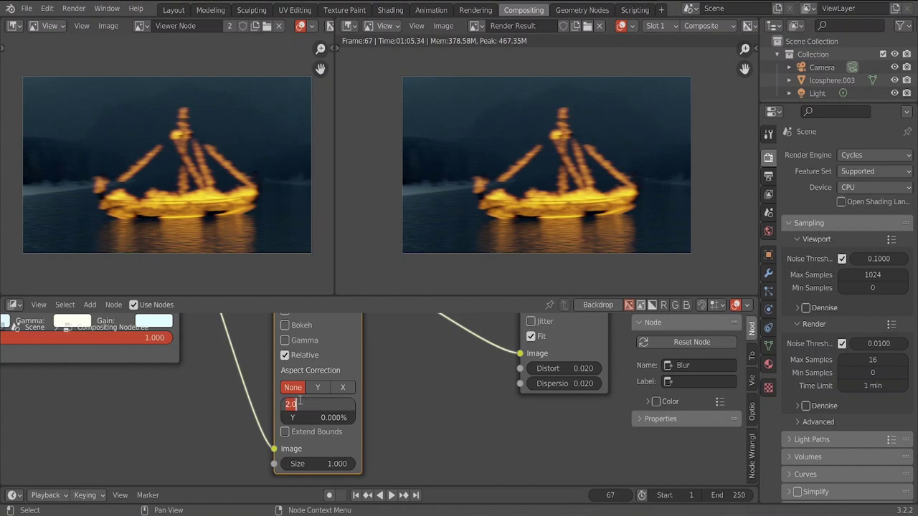
text(.2)
key(Return)
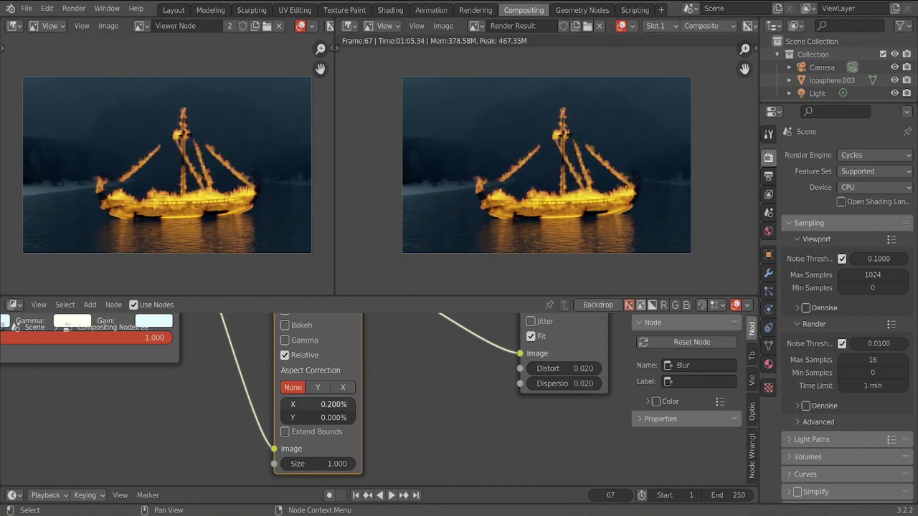
click(305, 404)
key(BackSpace)
key(Return)
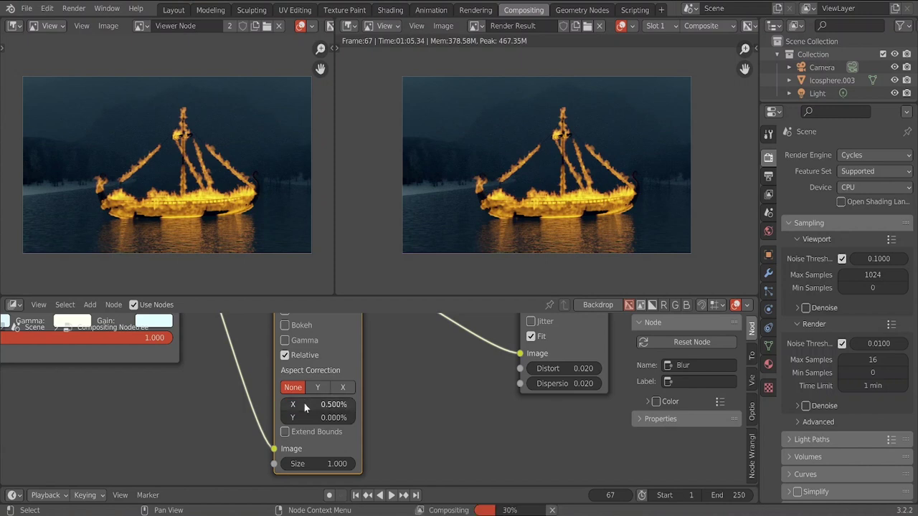
Step: Set the Blur node's X and Y amounts to 0.2% each
click(304, 403)
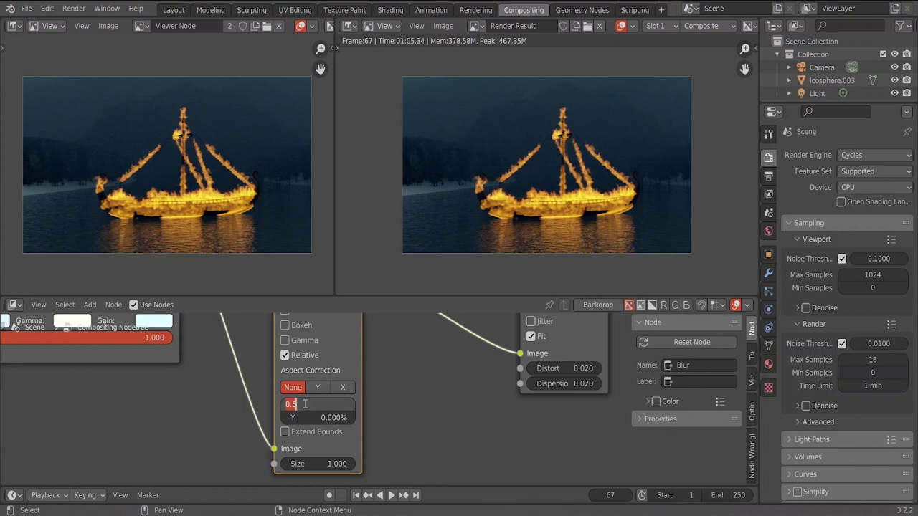
text(.2)
key(Return)
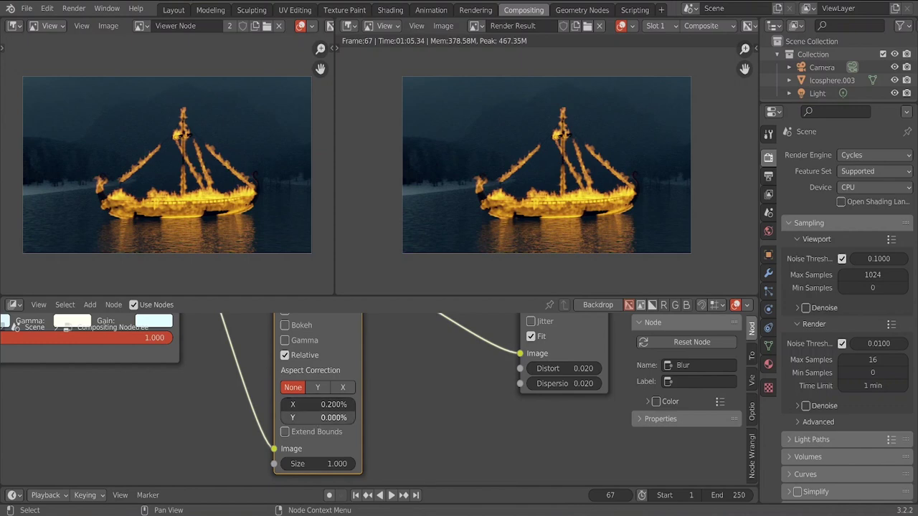
click(313, 417)
text(.2)
key(Return)
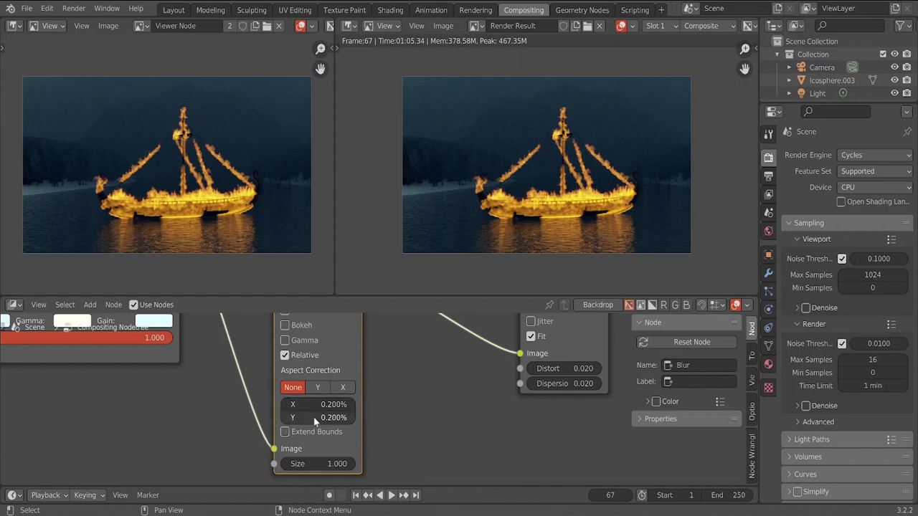
Step: Move the Composite and Viewer nodes together farther away from the Lens Distortion node and save the file
scroll(421, 410, down, 5)
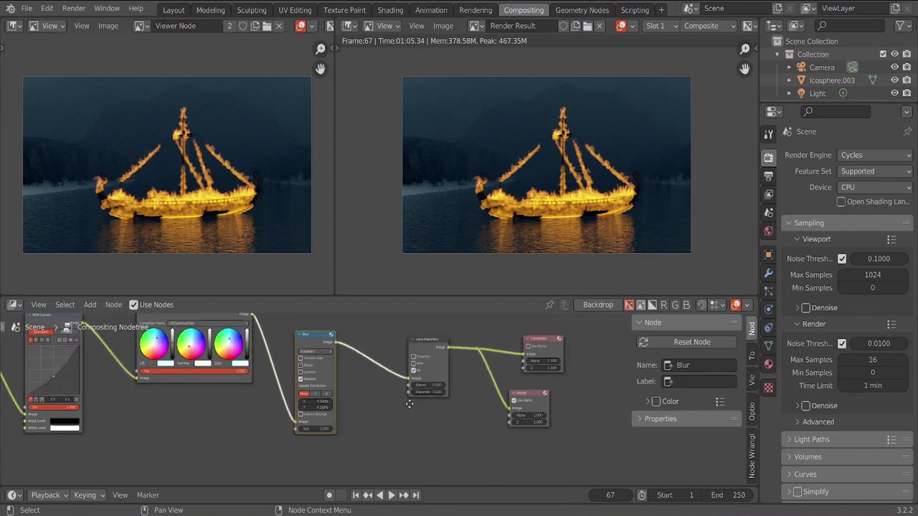
scroll(402, 395, down, 3)
middle_drag(393, 408, 358, 419)
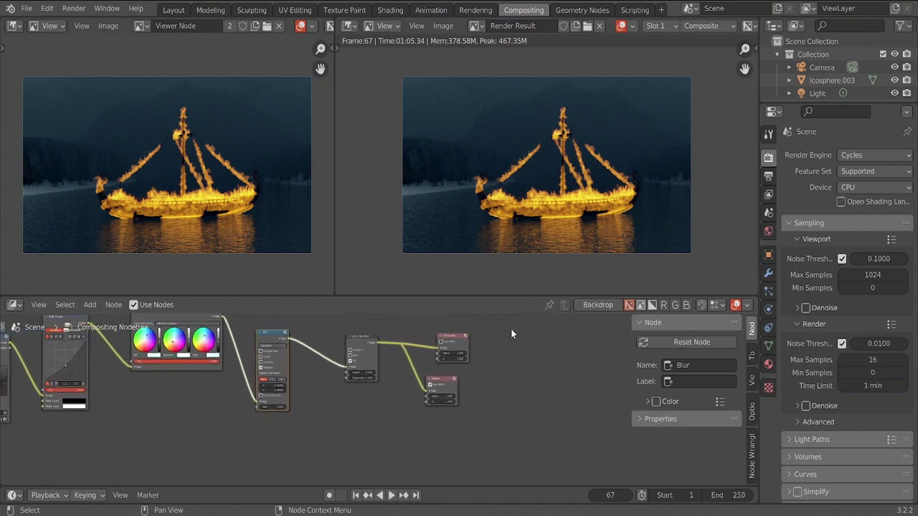
drag(510, 328, 413, 408)
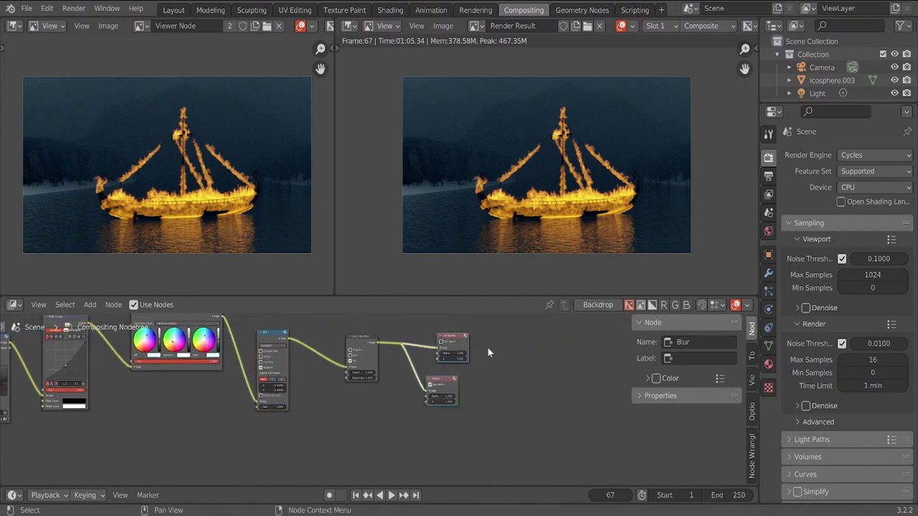
click(457, 342)
drag(543, 332, 431, 435)
key(g)
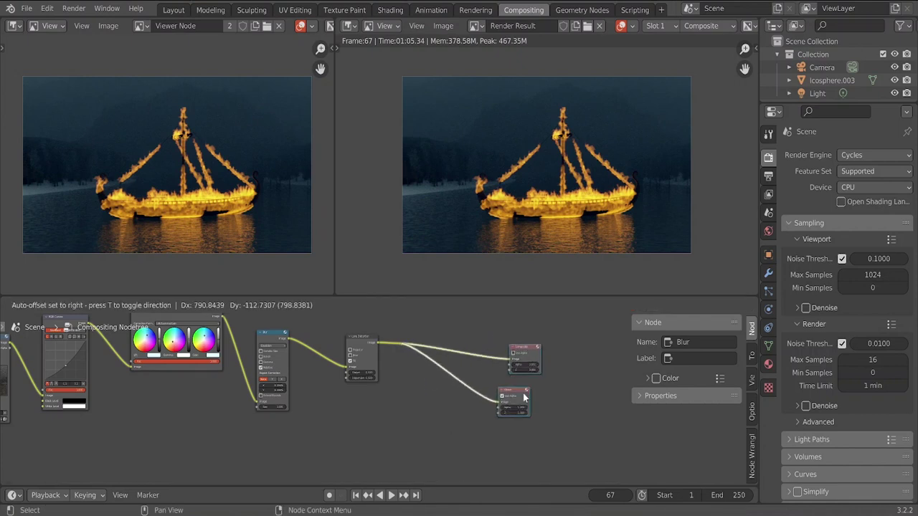
click(531, 387)
scroll(435, 405, down, 1)
key(ctrl+s)
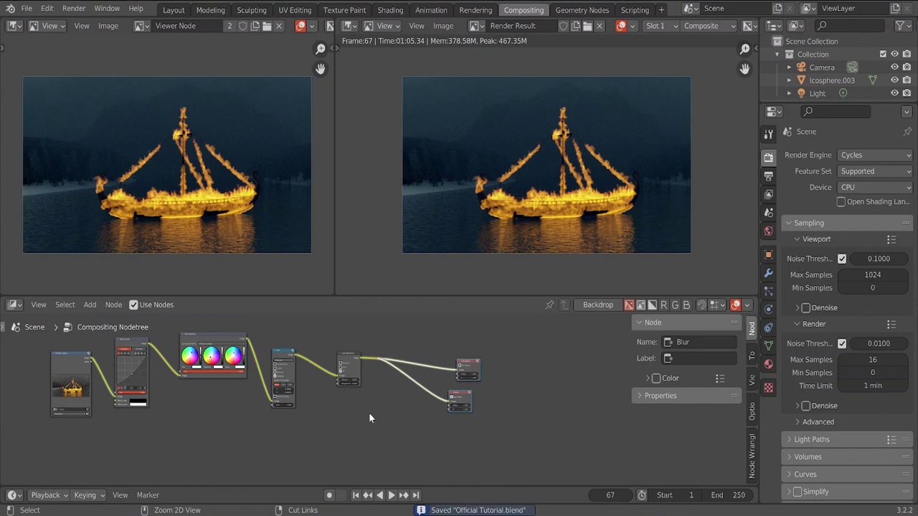